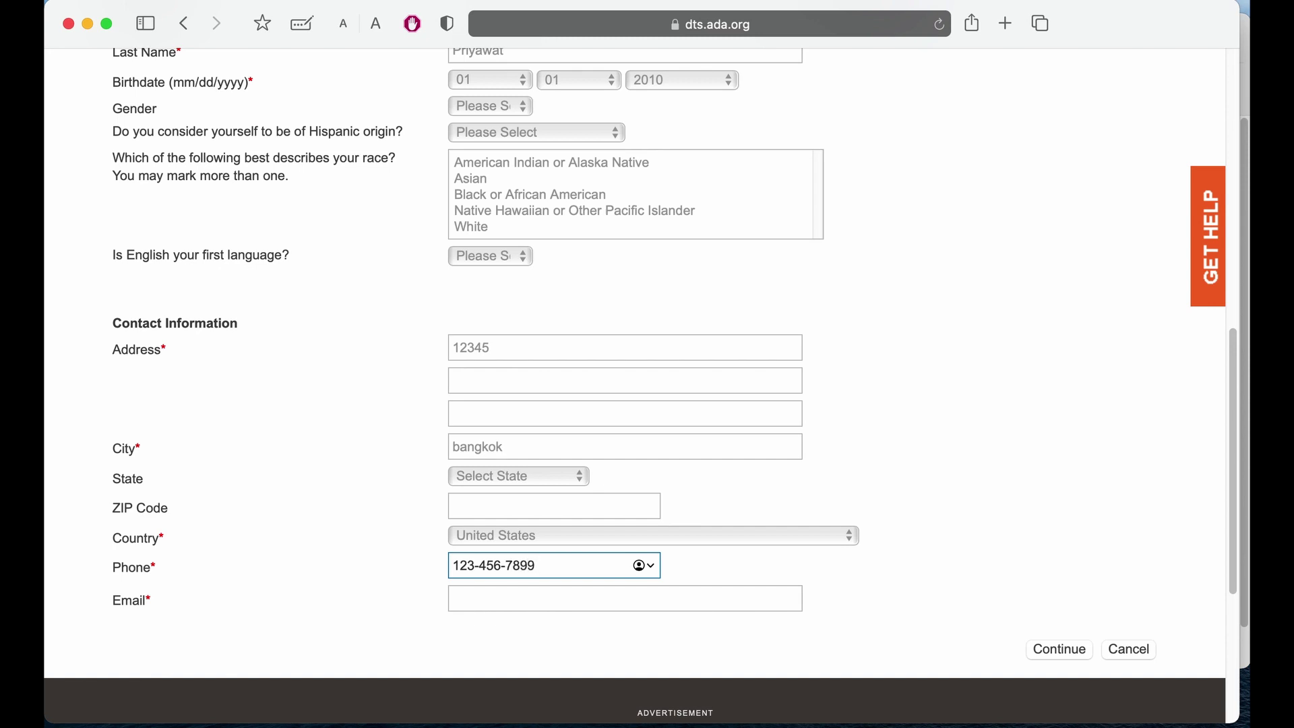
Enter the contact email address in the DENTPIN form and submit the contact details.
{"action": "scroll", "coordinate": [604, 539], "scroll_direction": "down", "scroll_amount": 3}
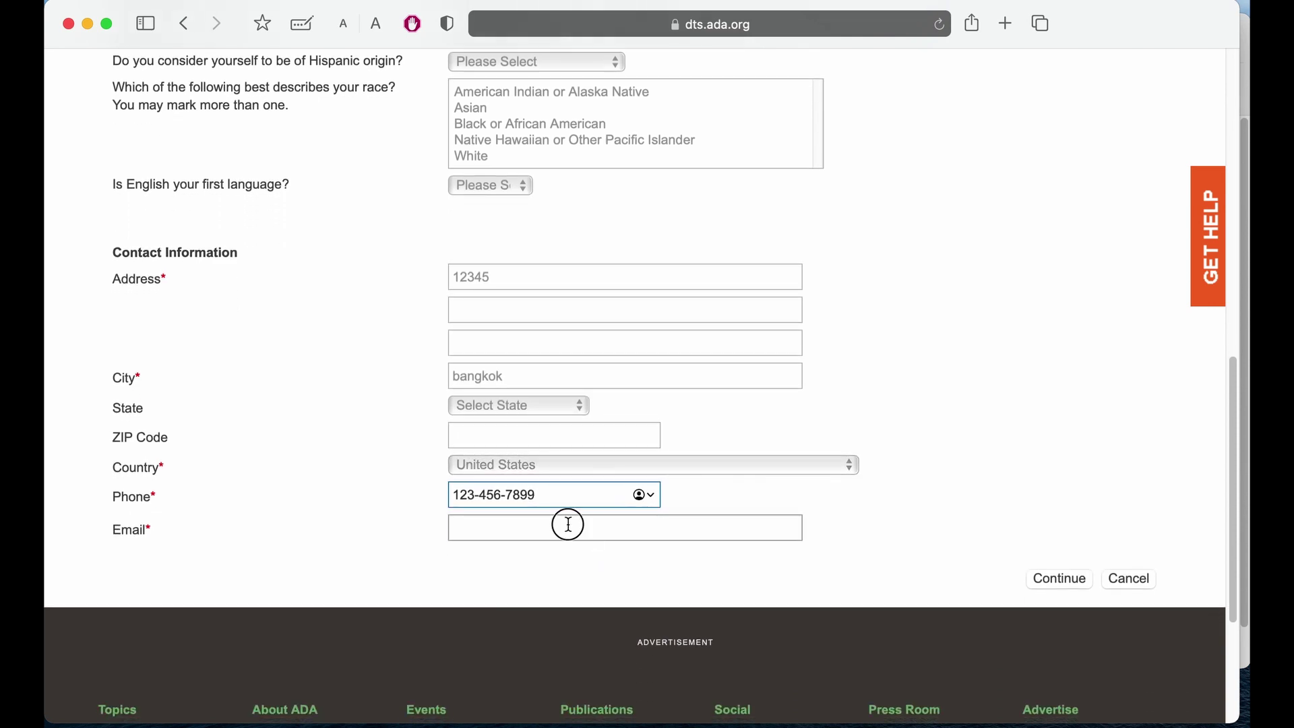
{"action": "left_click", "coordinate": [569, 524]}
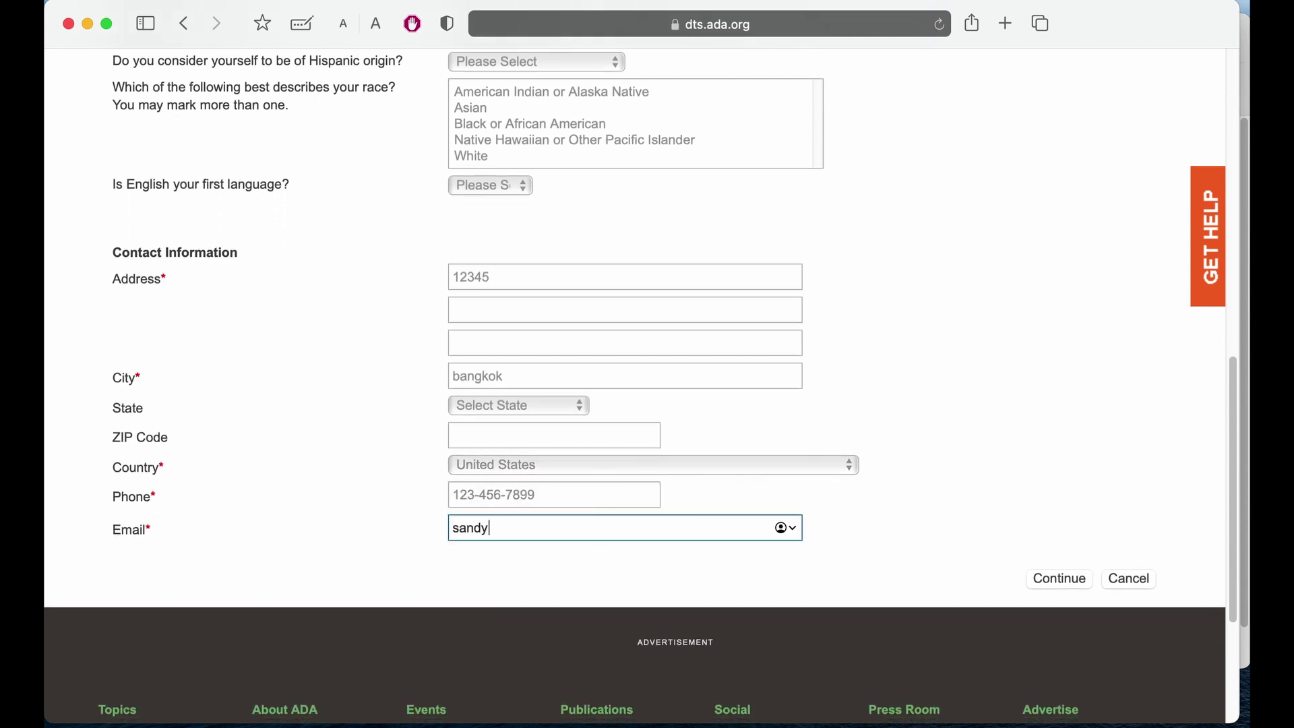
{"action": "left_click", "coordinate": [1060, 578]}
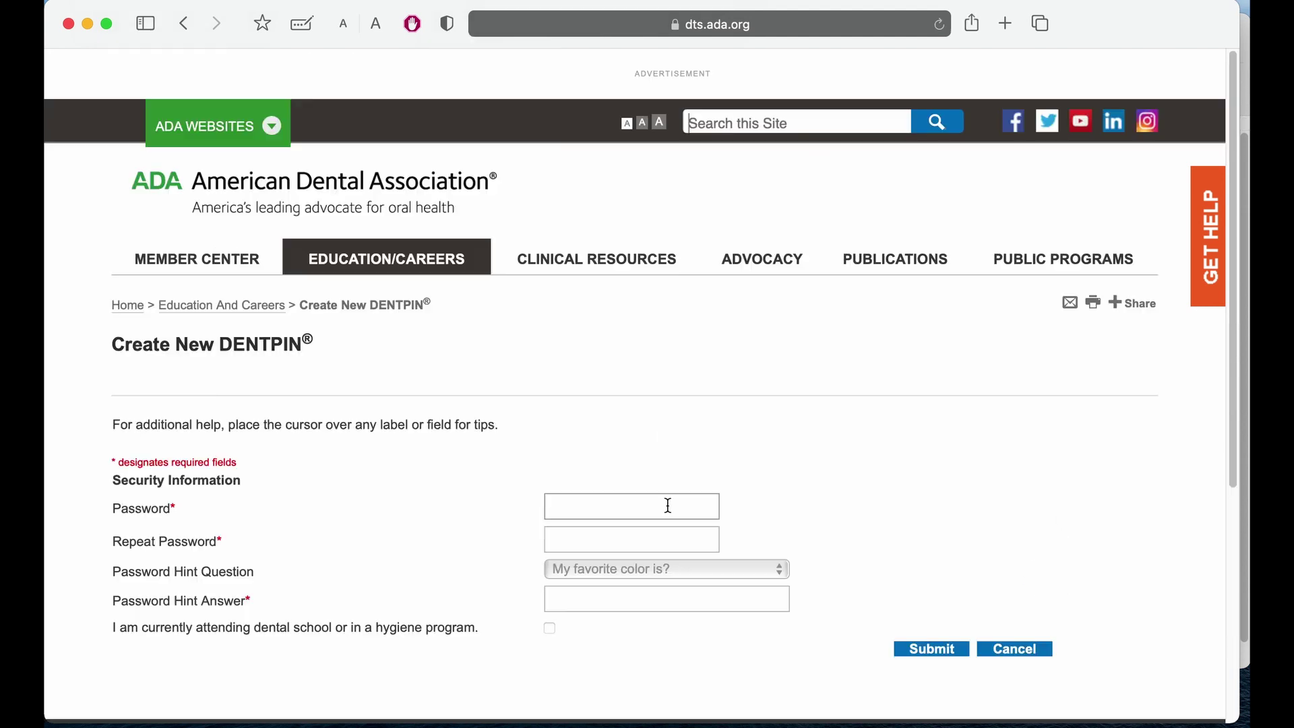
Fill in the account password, its repeat, and the password hint answer.
{"action": "left_click", "coordinate": [658, 505]}
{"action": "key", "text": "Tab"}
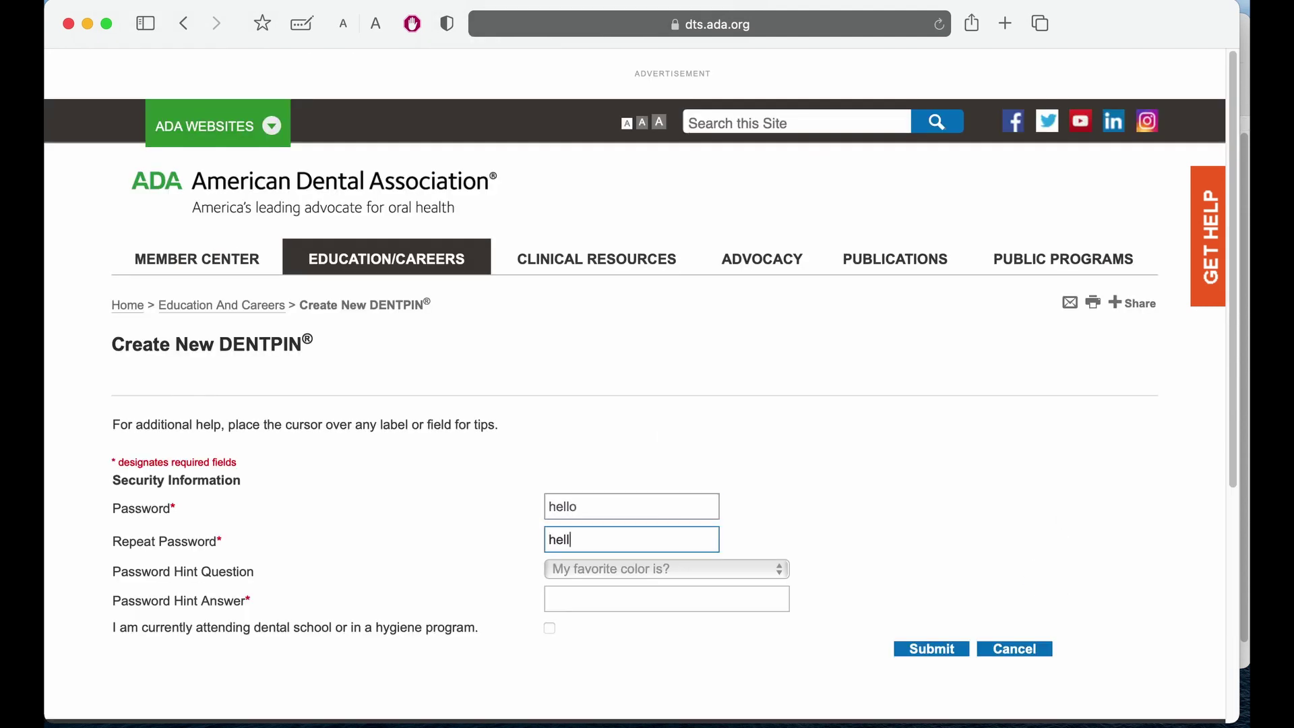
{"action": "key", "text": "Tab"}
{"action": "key", "text": "Tab"}
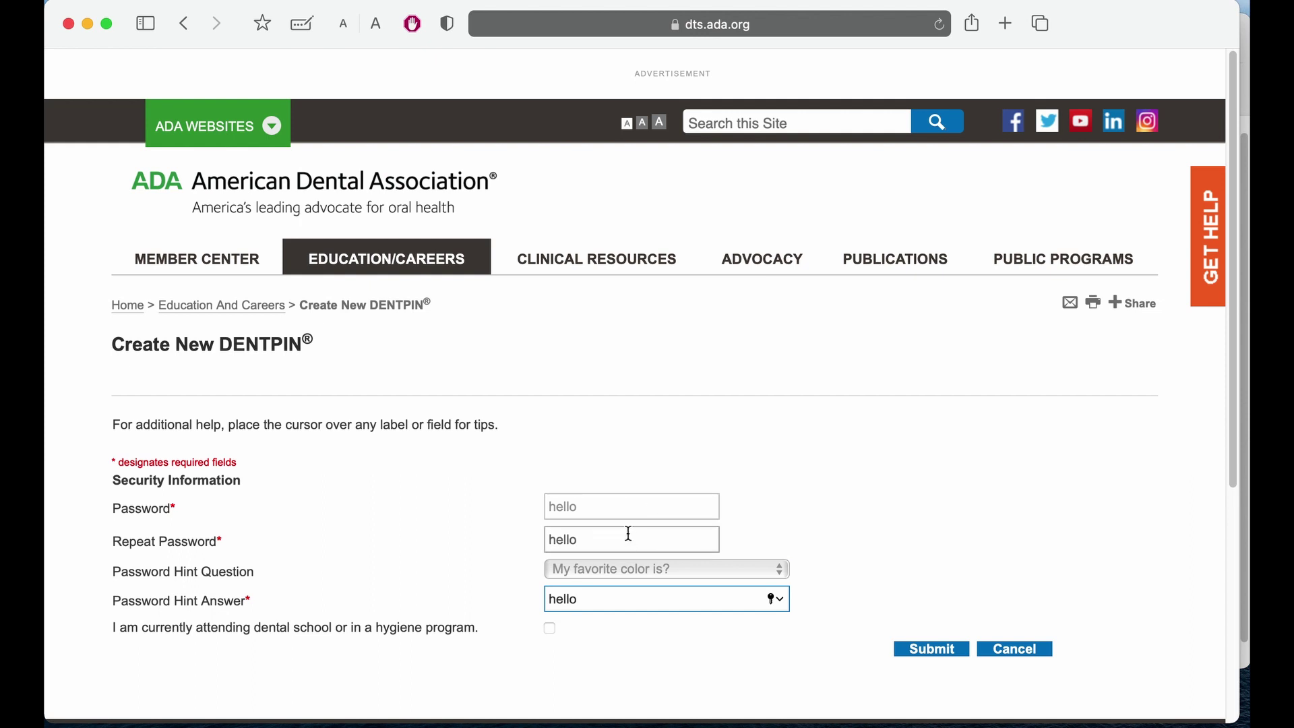
Mark yourself as a current dental student and choose School Not Listed as dental school.
{"action": "left_click", "coordinate": [549, 628]}
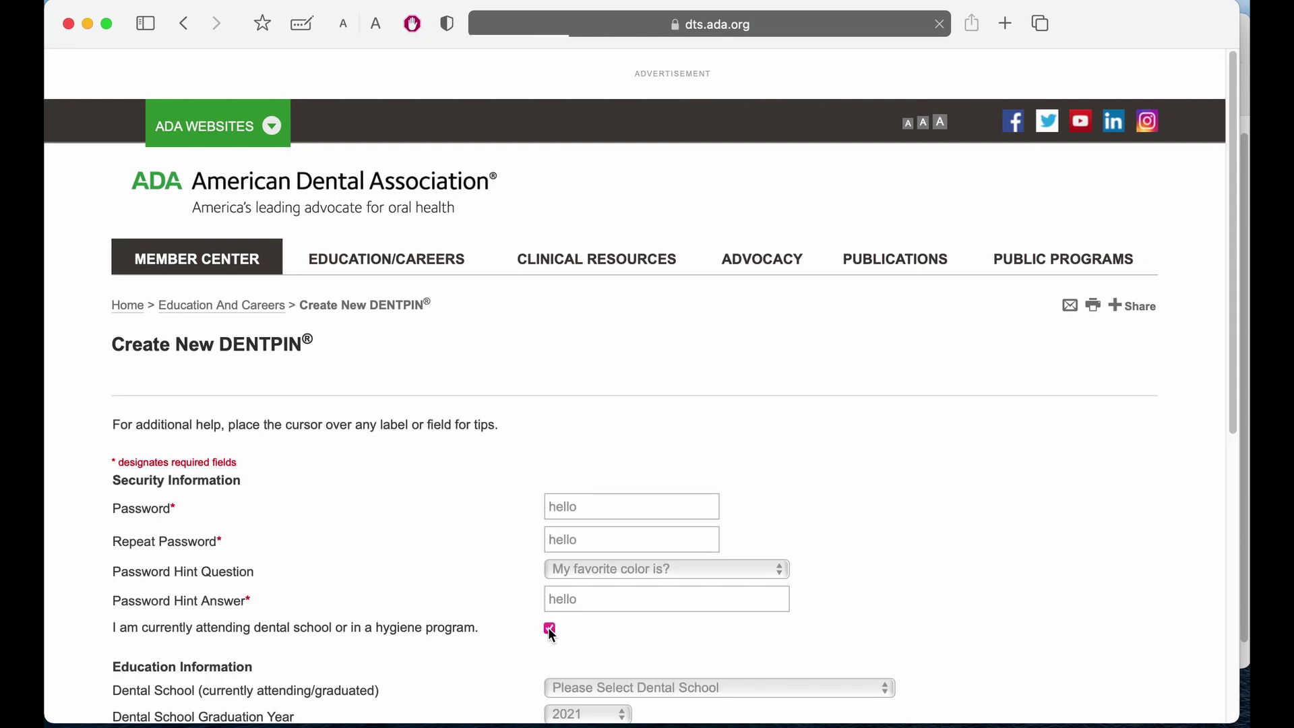
{"action": "scroll", "coordinate": [547, 628], "scroll_direction": "down", "scroll_amount": 3}
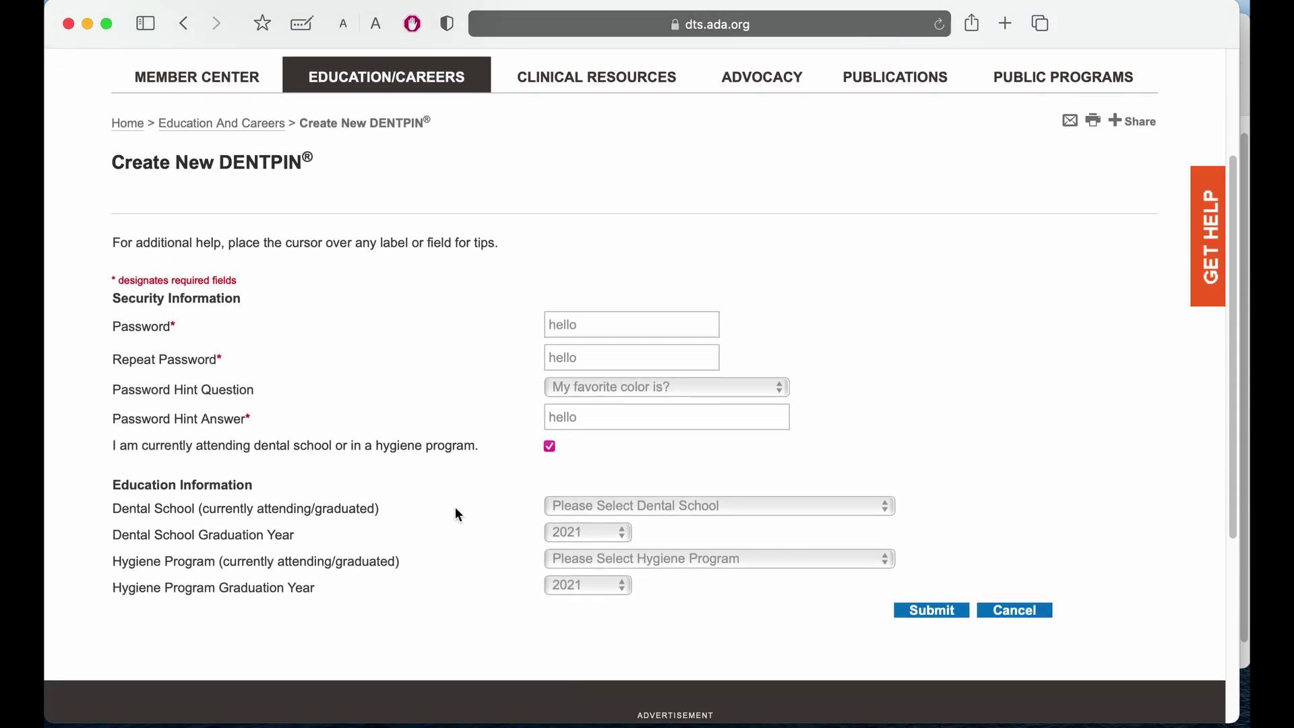
{"action": "left_click", "coordinate": [557, 511]}
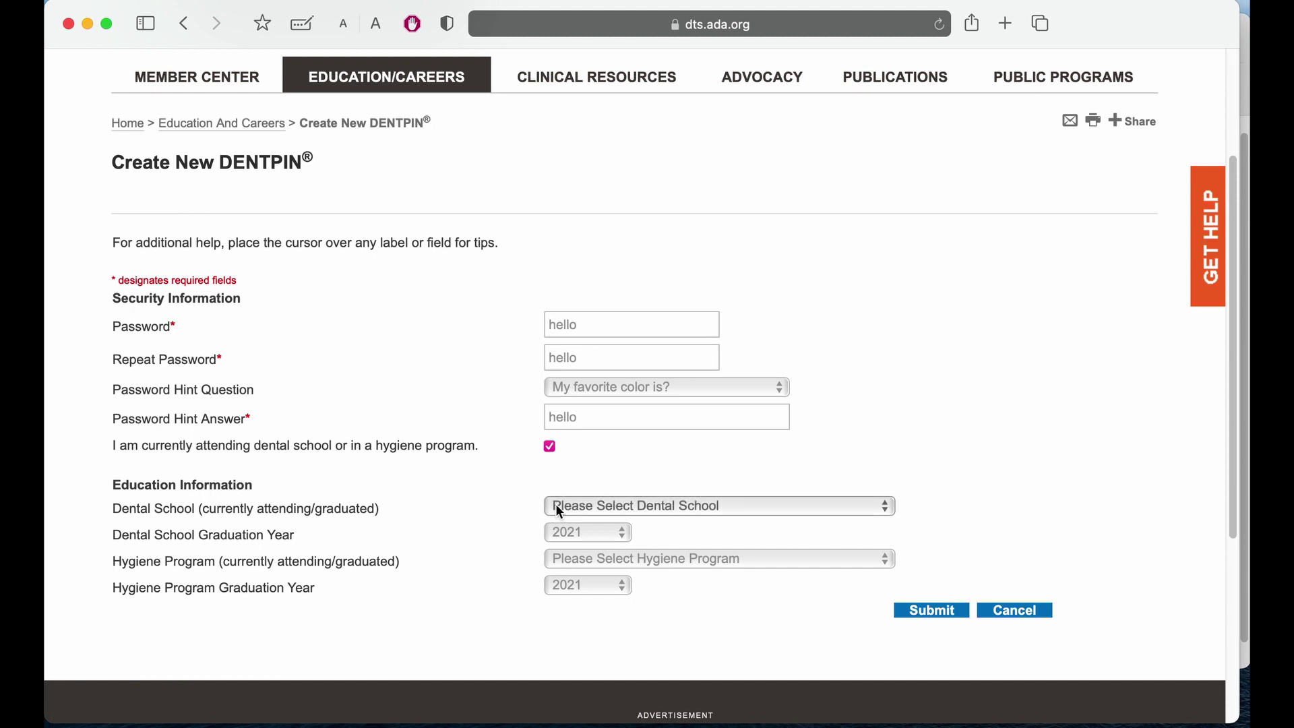
{"action": "left_click", "coordinate": [556, 506]}
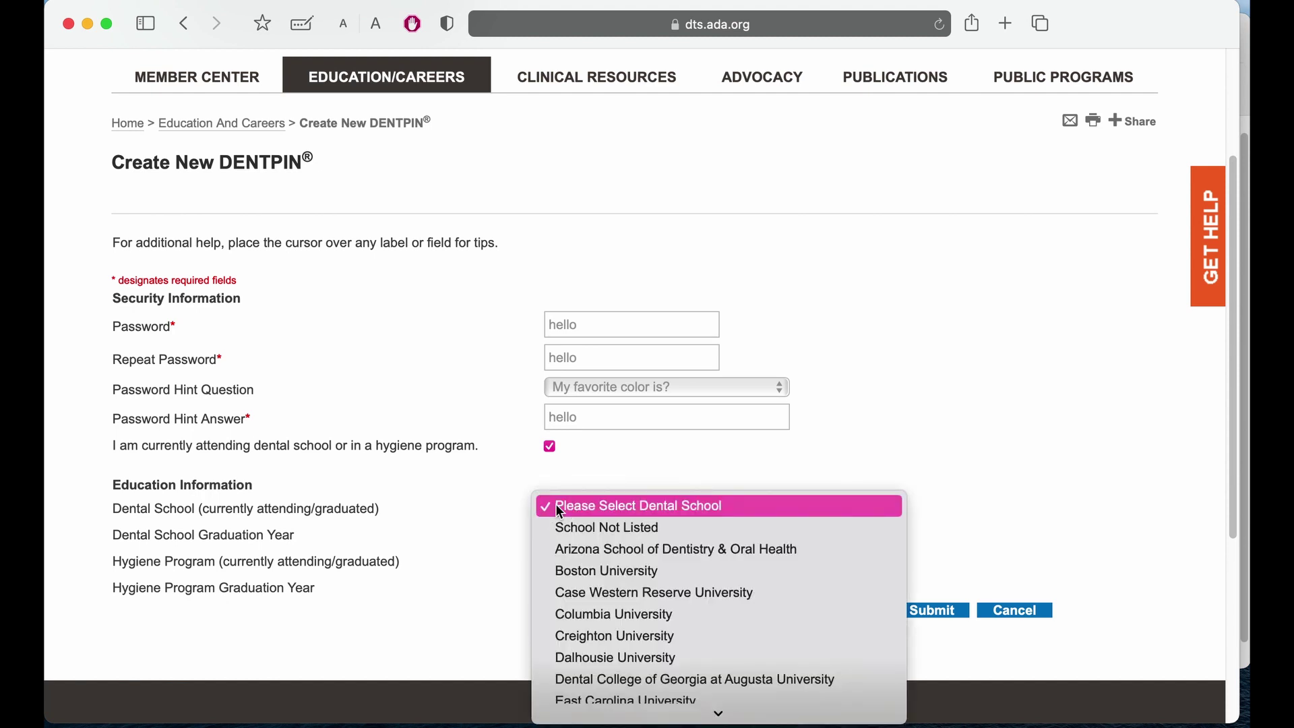
{"action": "left_click", "coordinate": [686, 530]}
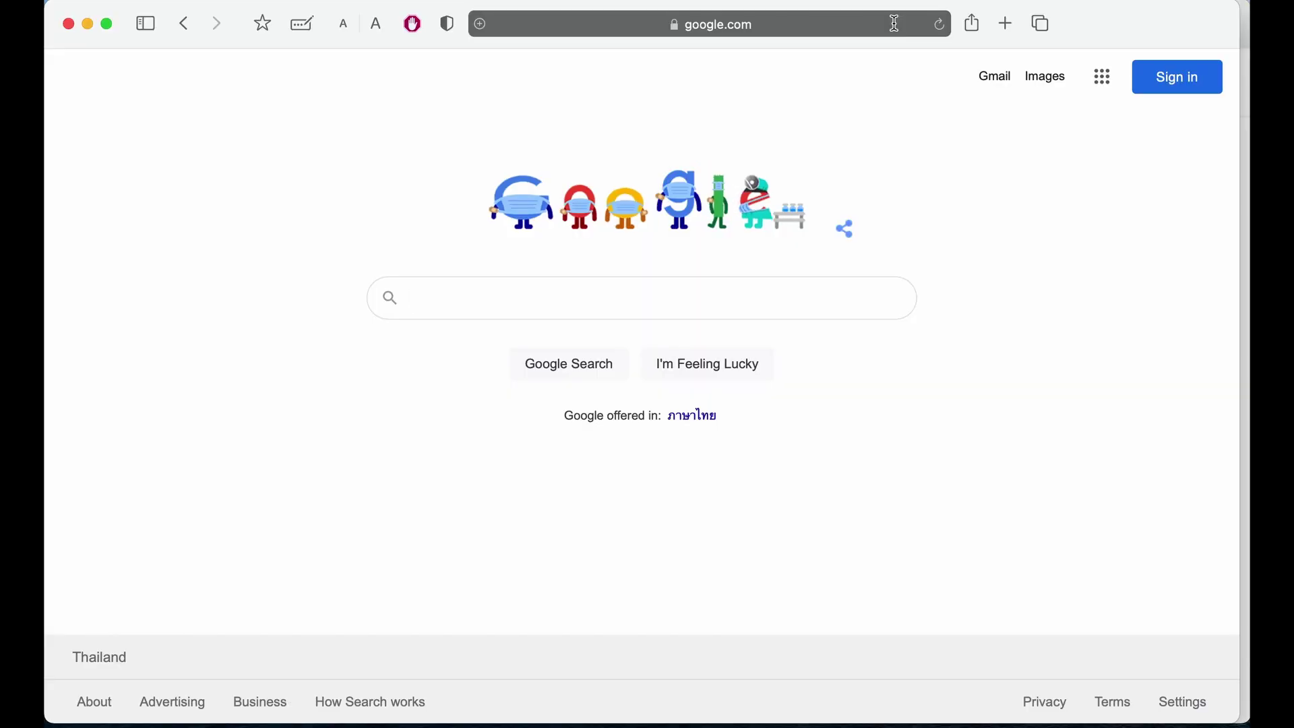
Go to the ece.org website from the address bar.
{"action": "left_click", "coordinate": [898, 29]}
{"action": "type", "text": "ece."}
{"action": "key", "text": "Return"}
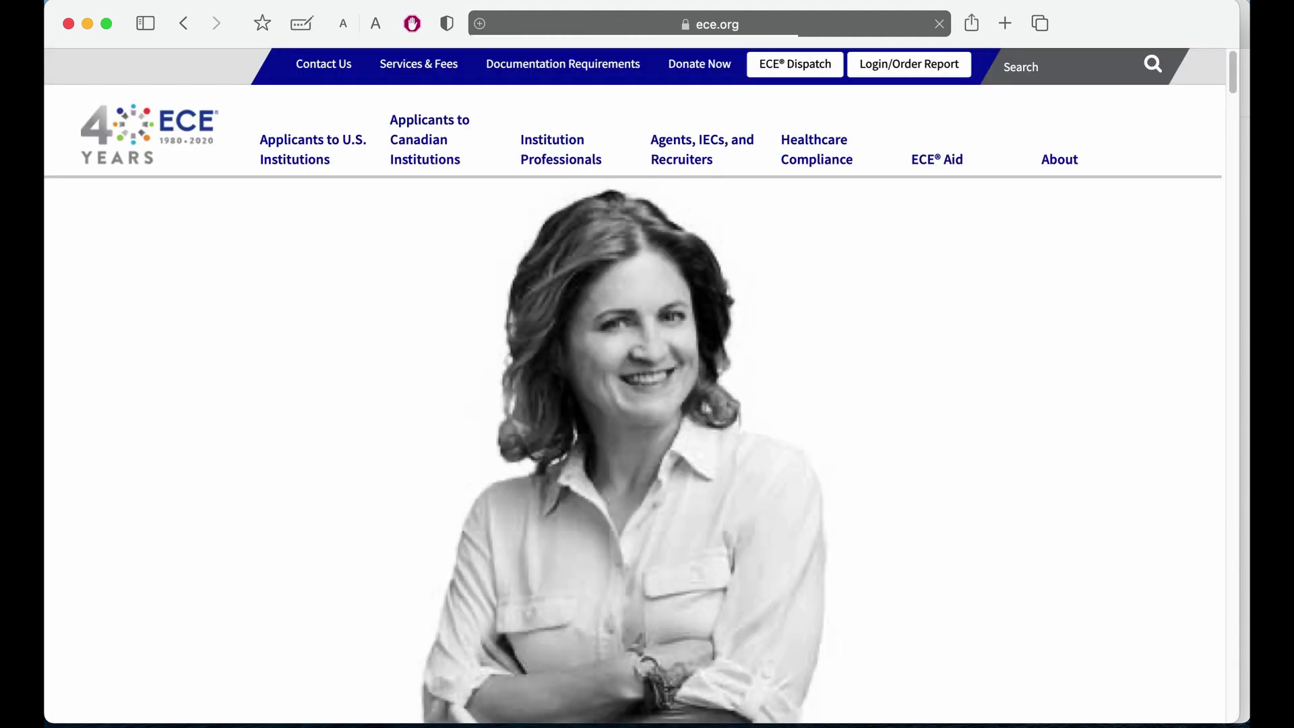
Open Further Education under Applicants to U.S. Institutions and choose Apply Now.
{"action": "mouse_move", "coordinate": [289, 157]}
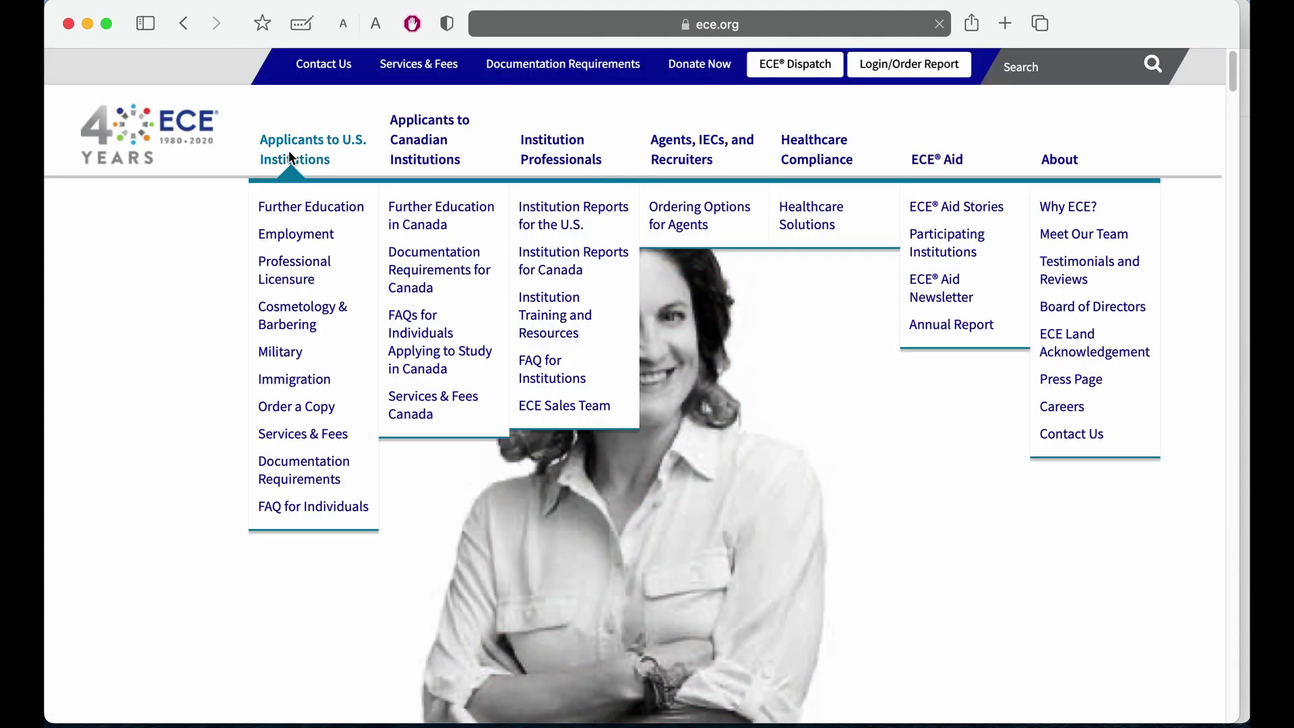
{"action": "left_click", "coordinate": [319, 217]}
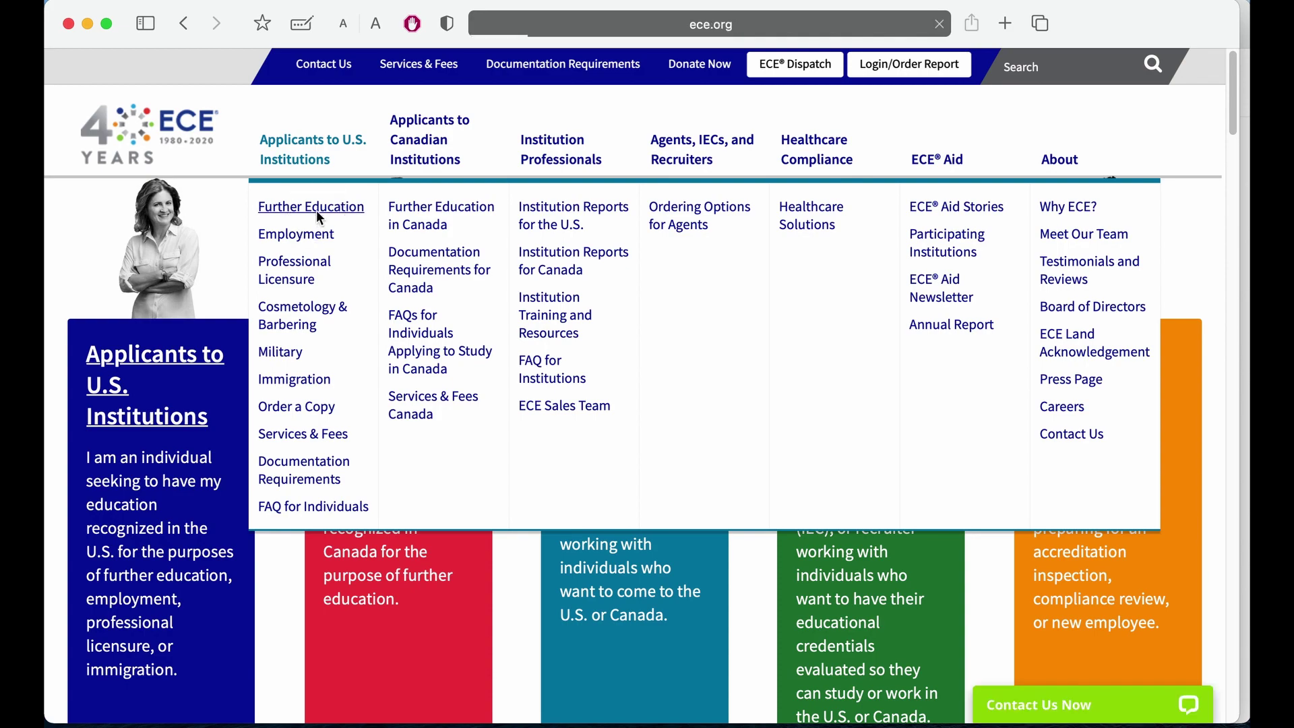
{"action": "scroll", "coordinate": [539, 400], "scroll_direction": "down", "scroll_amount": 10}
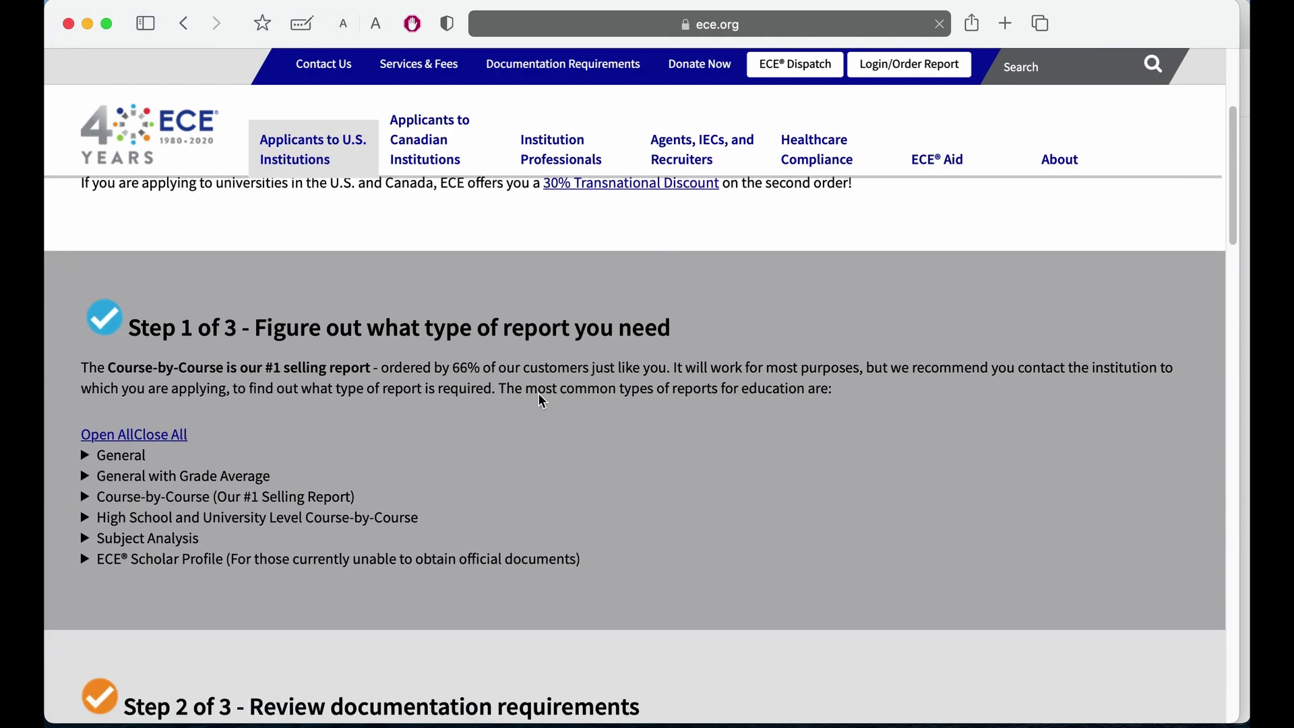
{"action": "scroll", "coordinate": [539, 401], "scroll_direction": "down", "scroll_amount": 10}
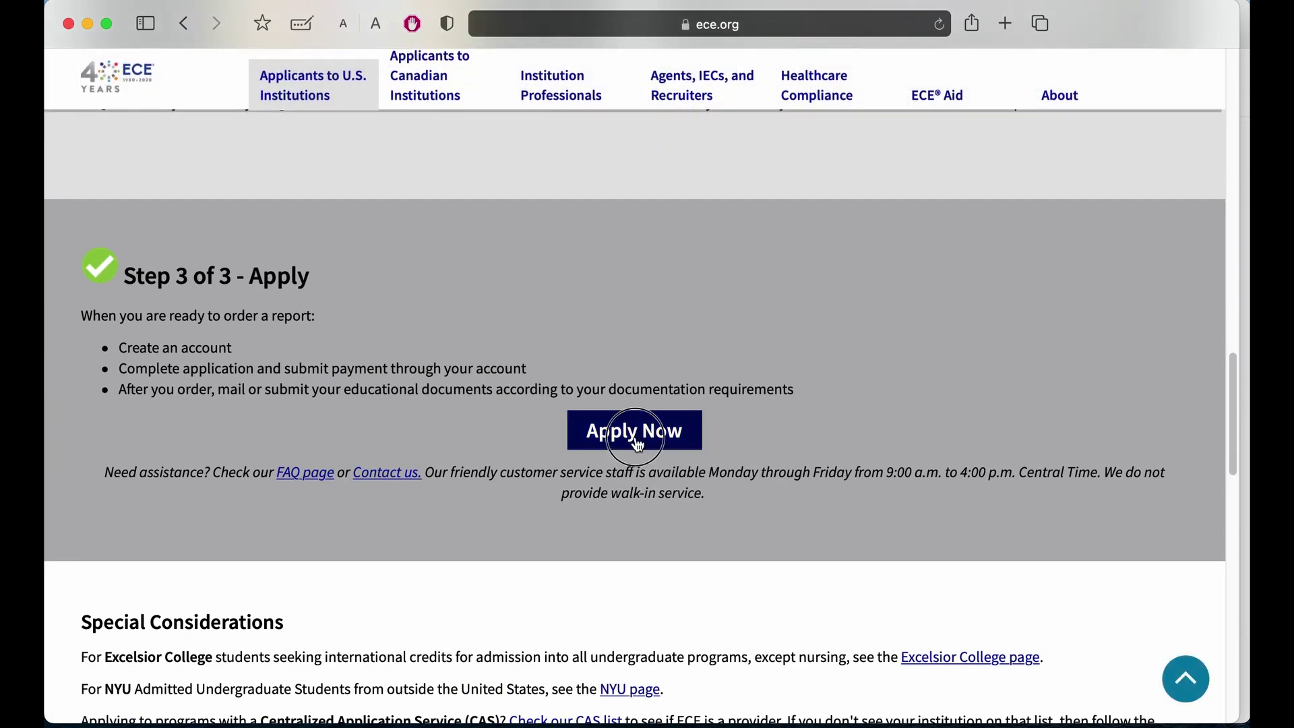
{"action": "left_click", "coordinate": [635, 435]}
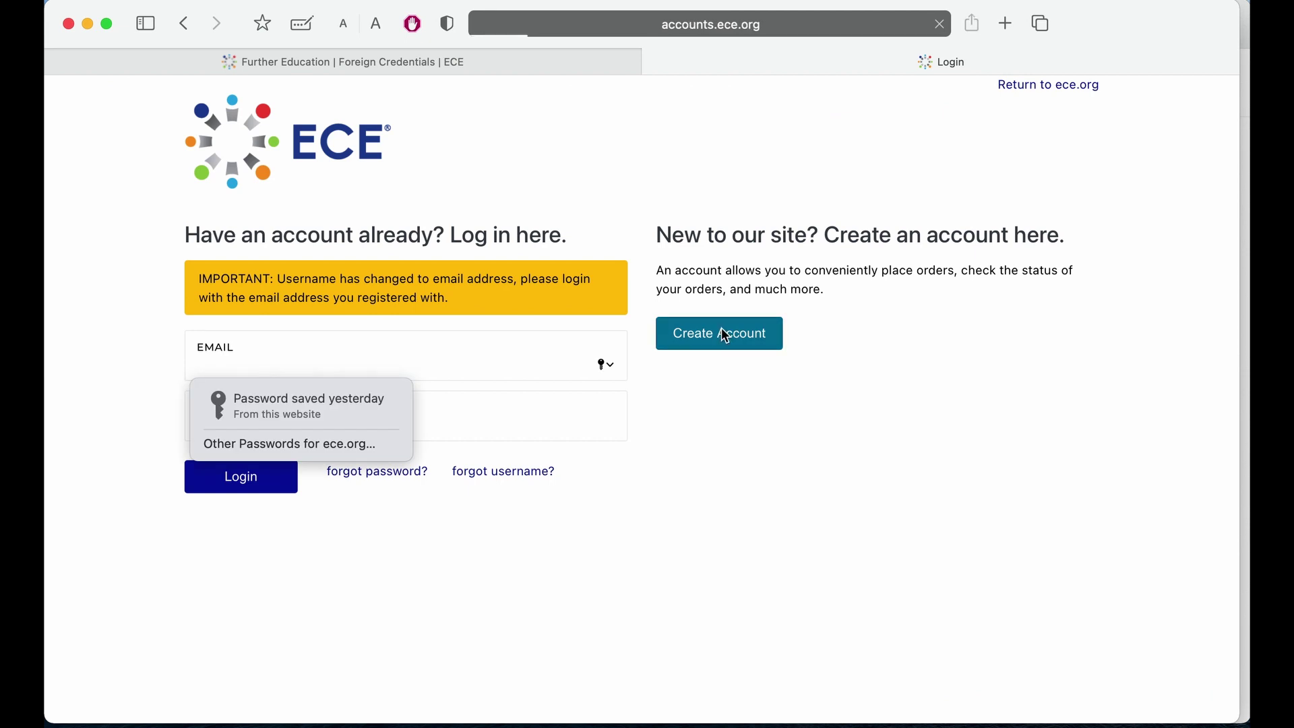
Start an individual ECE account registration with the applicant's first name, last name and email.
{"action": "left_click", "coordinate": [721, 334]}
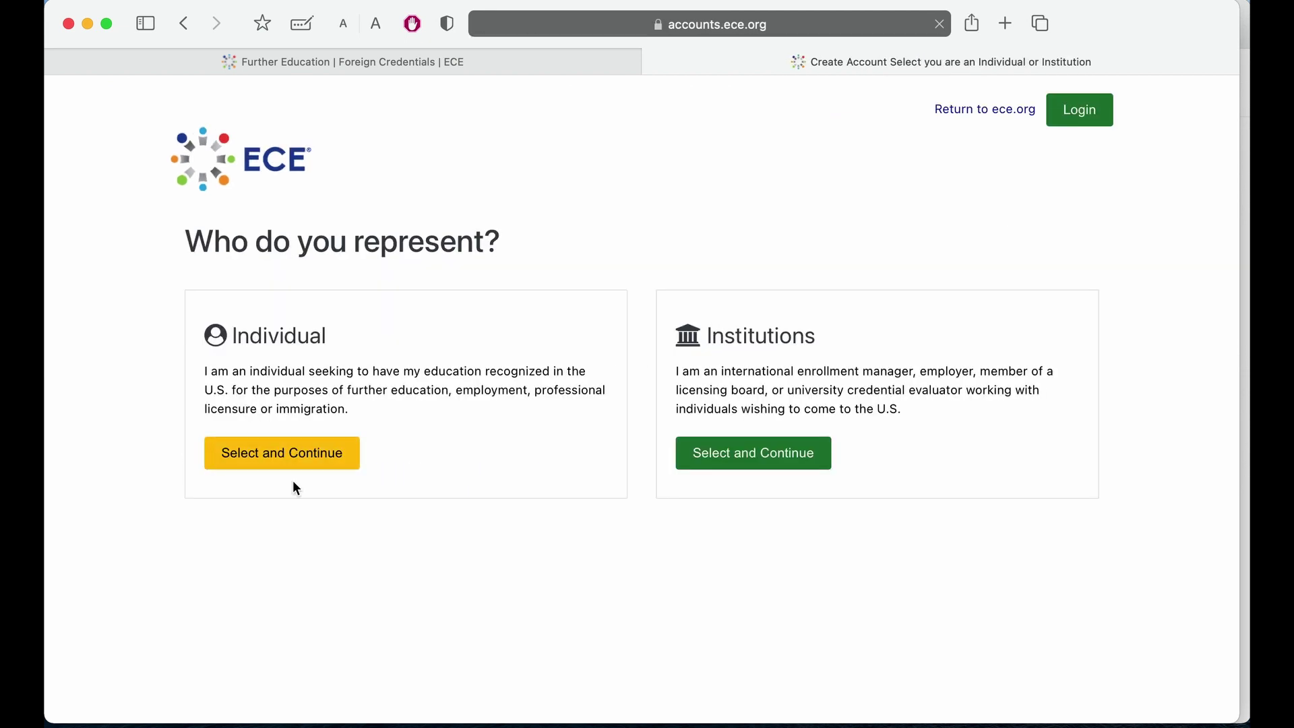
{"action": "left_click", "coordinate": [269, 453]}
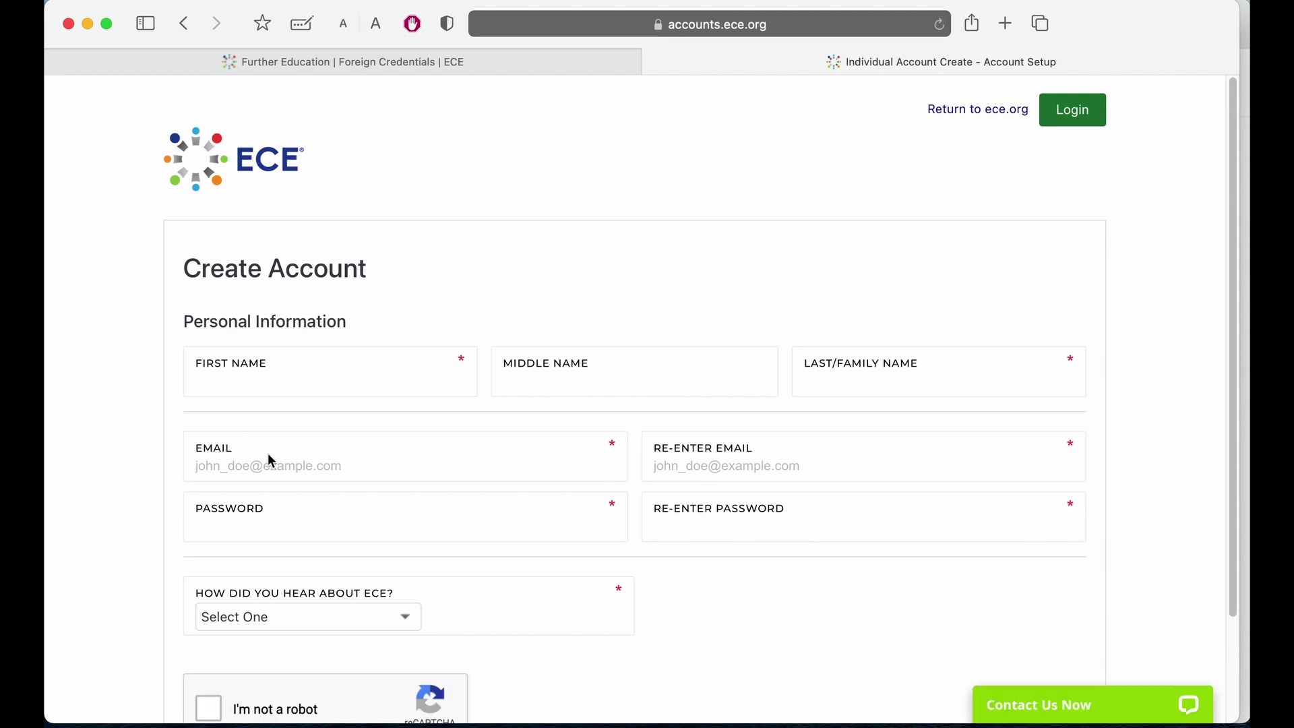
{"action": "left_click", "coordinate": [287, 384]}
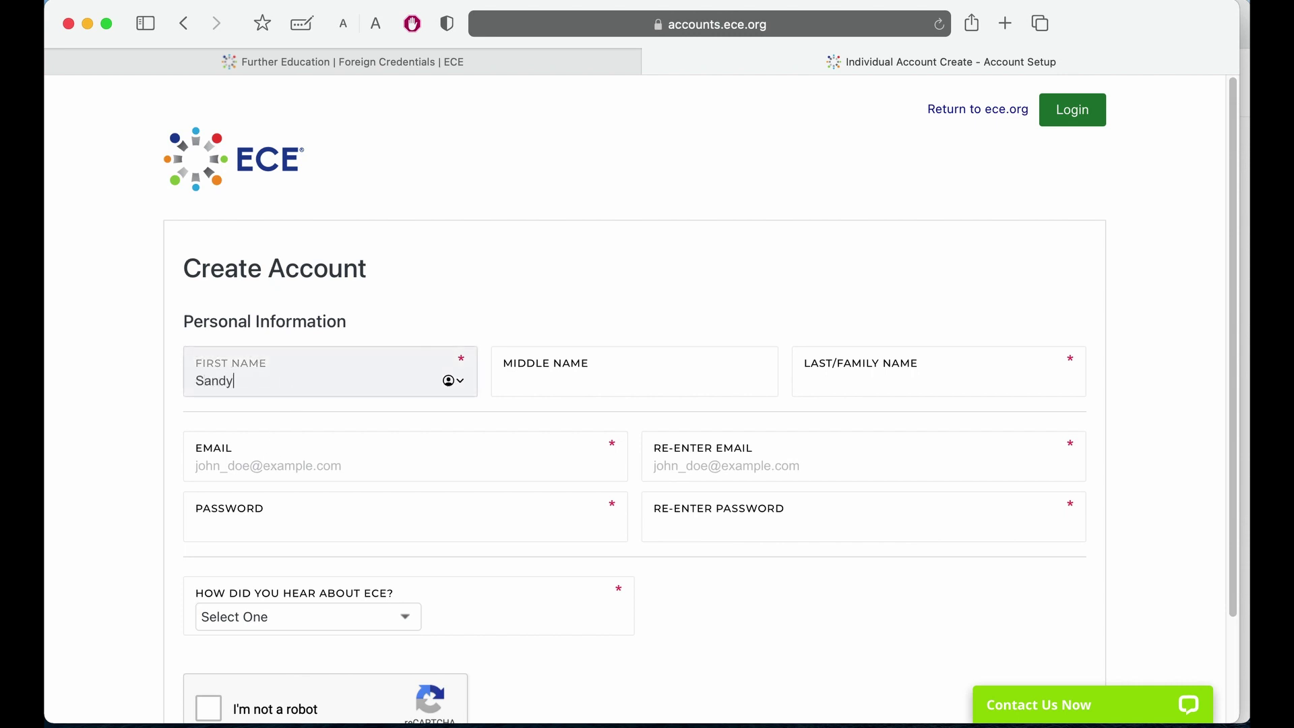
{"action": "left_click", "coordinate": [881, 381]}
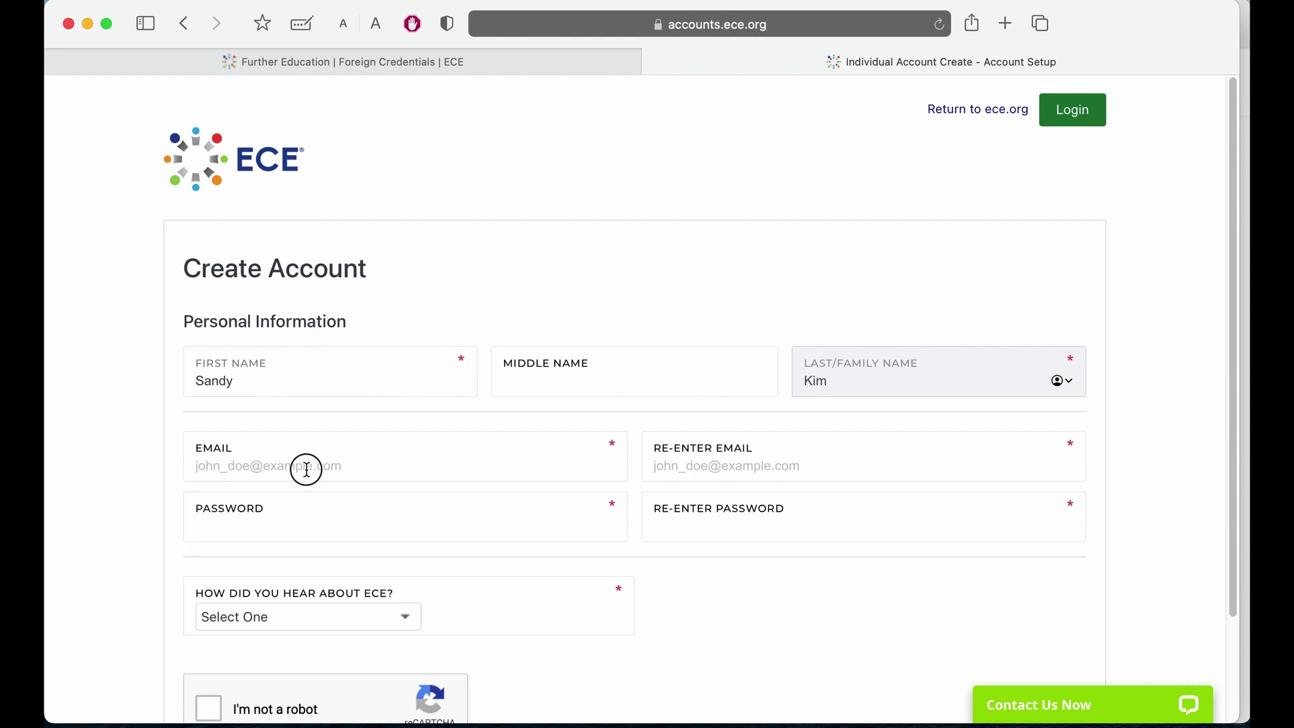
{"action": "left_click", "coordinate": [303, 468]}
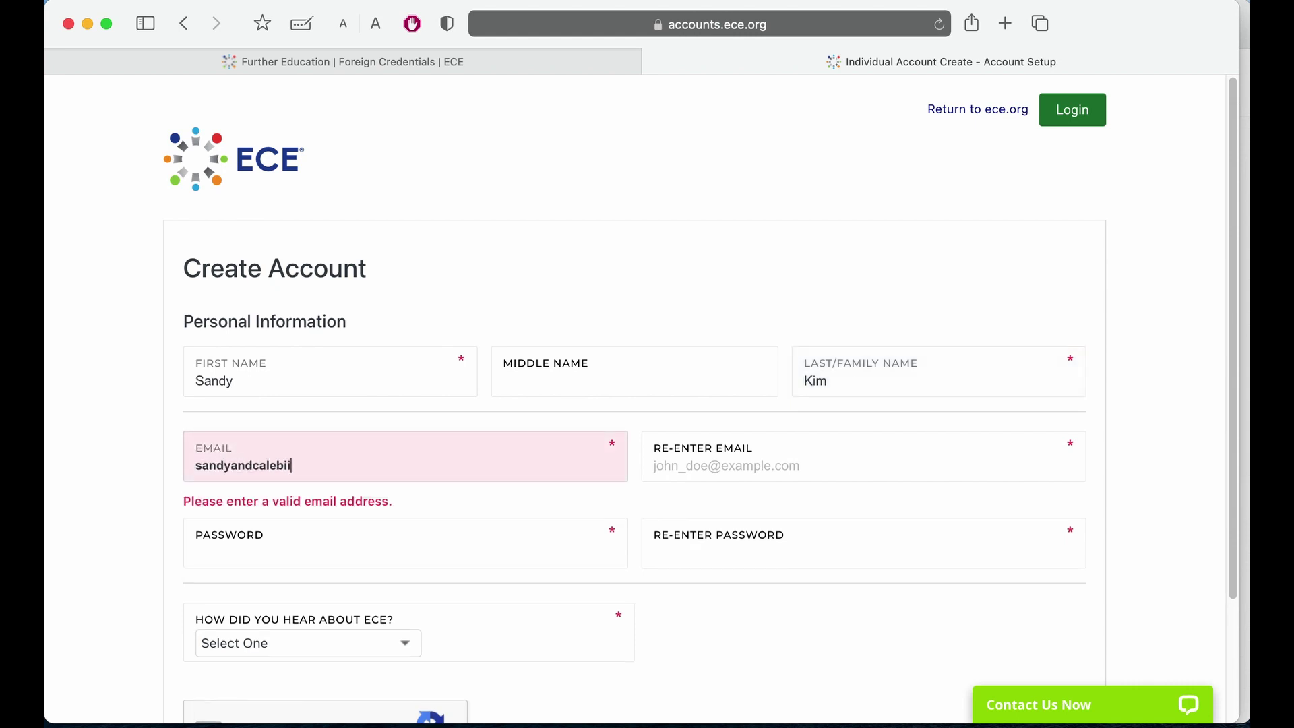
Confirm the email address, then enter and confirm the account password.
{"action": "key", "text": "super+a"}
{"action": "key", "text": "super+c"}
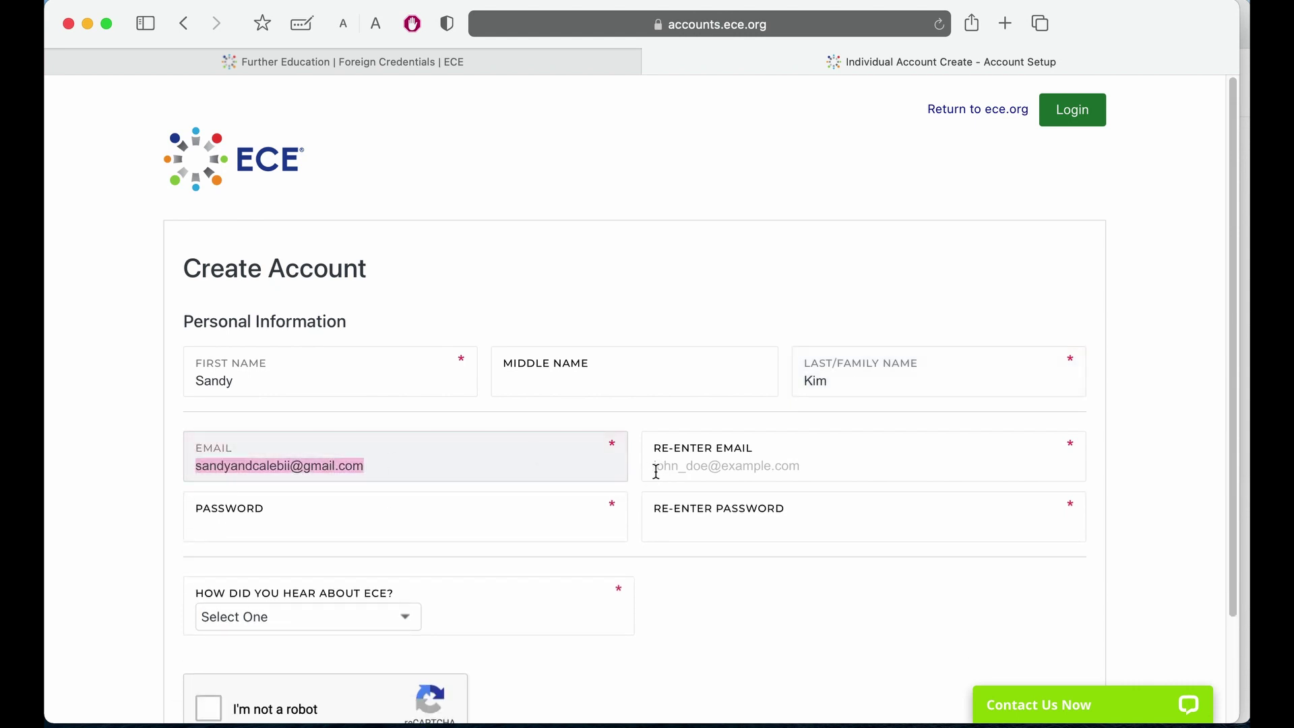
{"action": "left_click", "coordinate": [656, 471]}
{"action": "key", "text": "super+v"}
{"action": "left_click", "coordinate": [346, 525]}
{"action": "type", "text": "S"}
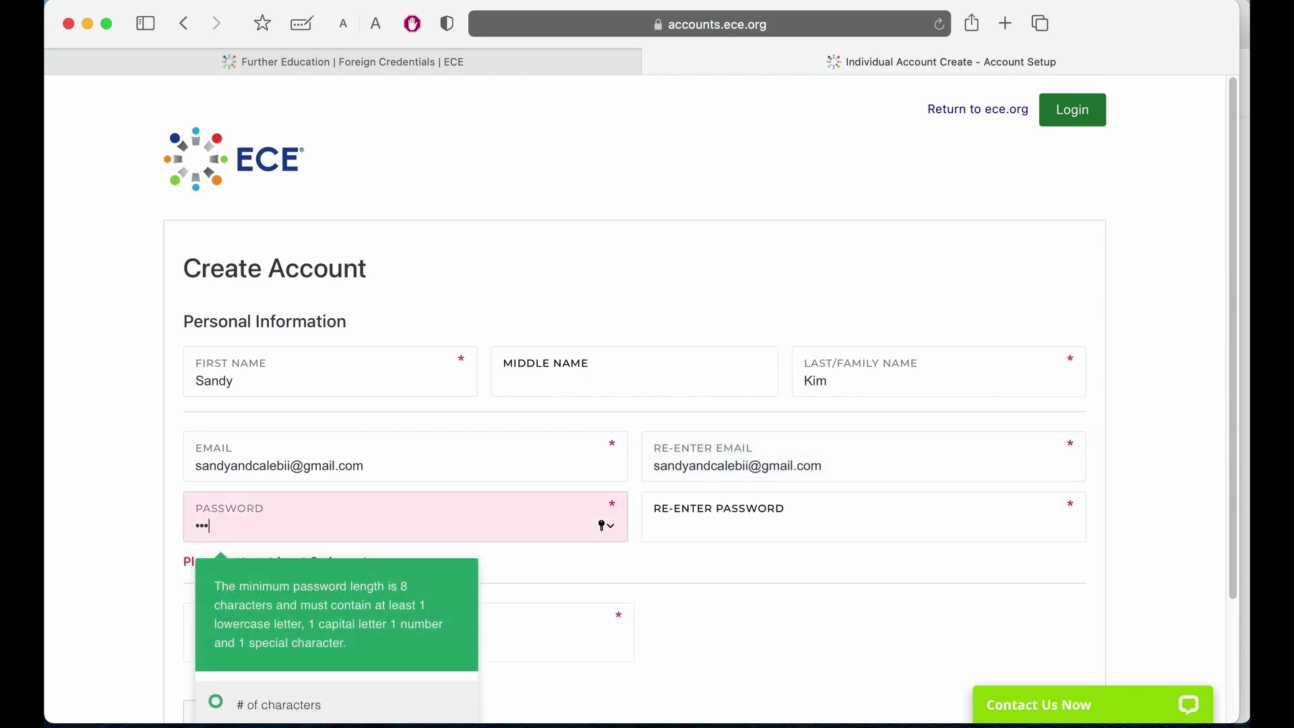
{"action": "type", "text": "••"}
{"action": "left_click", "coordinate": [670, 523]}
{"action": "type", "text": "••"}
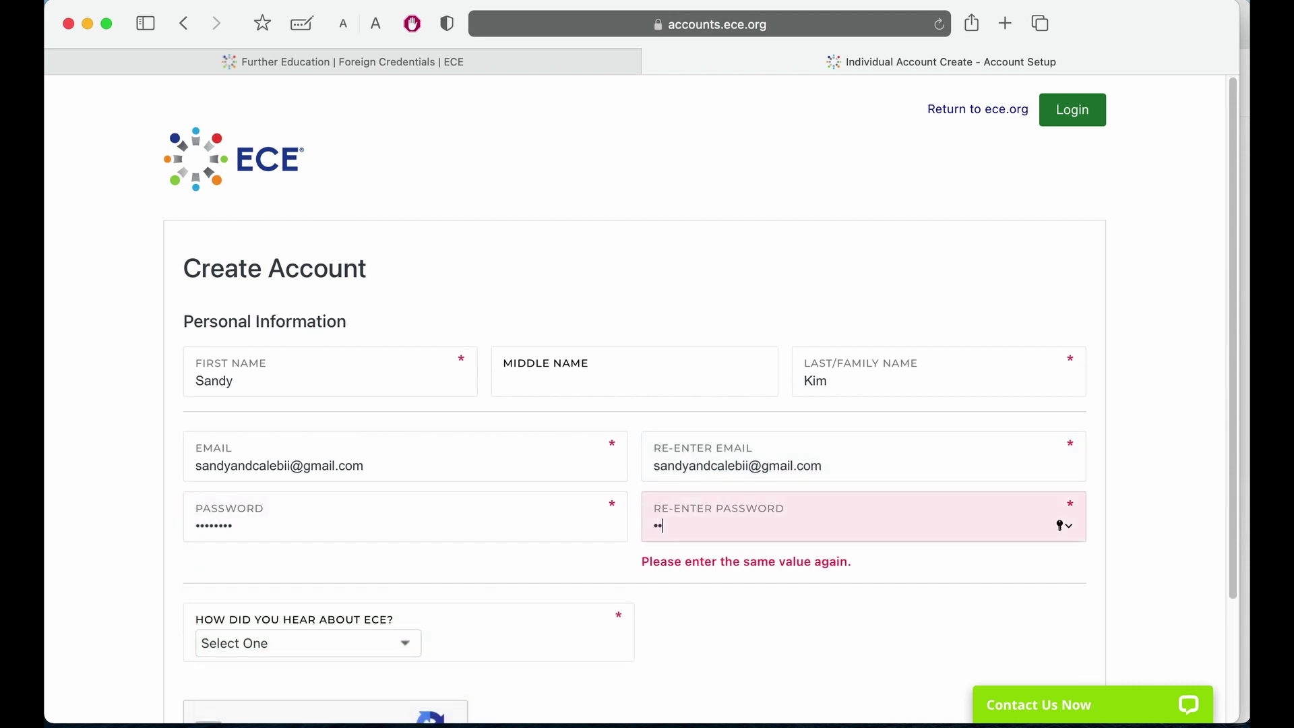
{"action": "type", "text": "••••••"}
Answer Employer for how you heard about ECE, pass the robot check, and create the account.
{"action": "scroll", "coordinate": [421, 507], "scroll_direction": "down", "scroll_amount": 3}
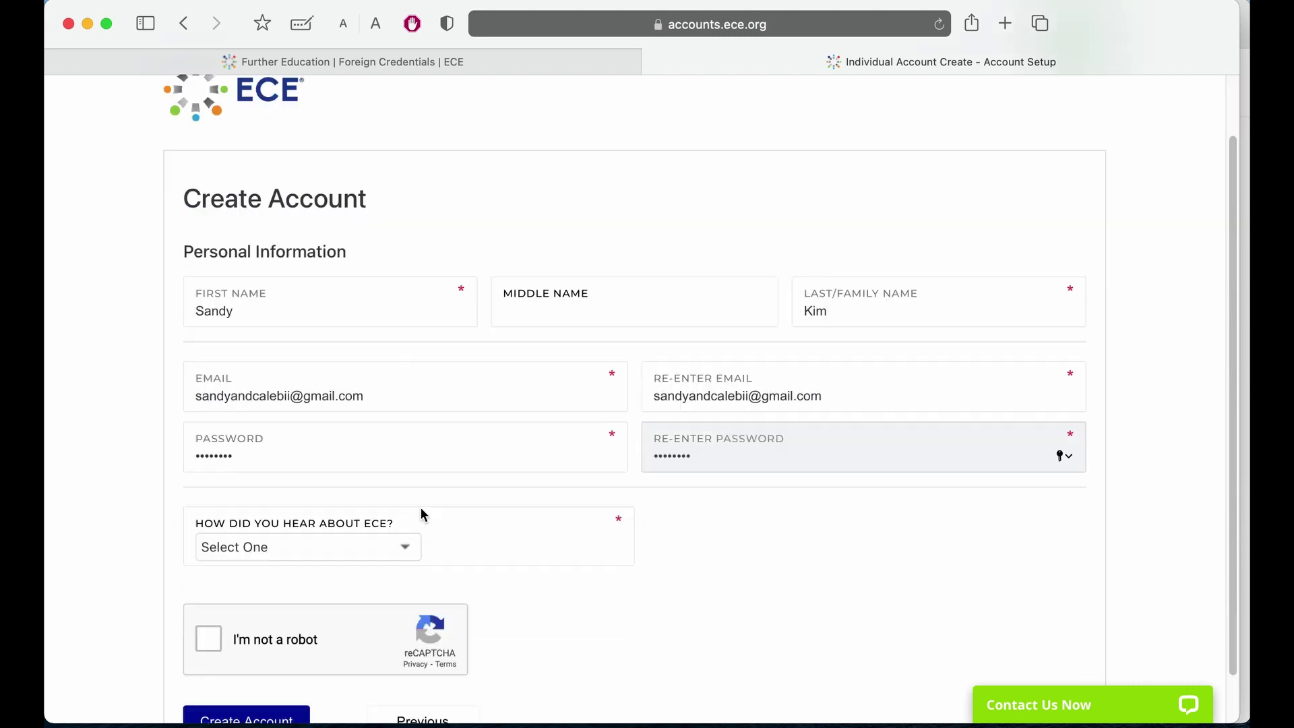
{"action": "left_click", "coordinate": [370, 491]}
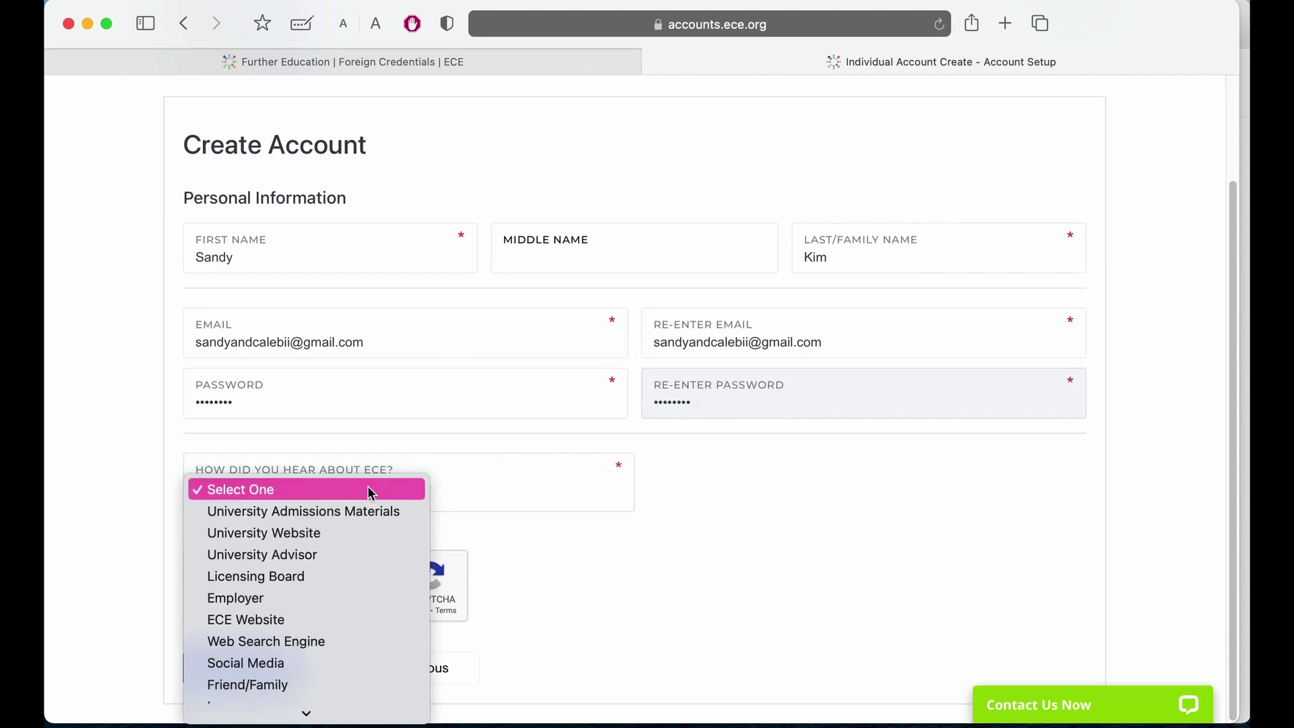
{"action": "left_click", "coordinate": [360, 599]}
{"action": "left_click", "coordinate": [209, 587]}
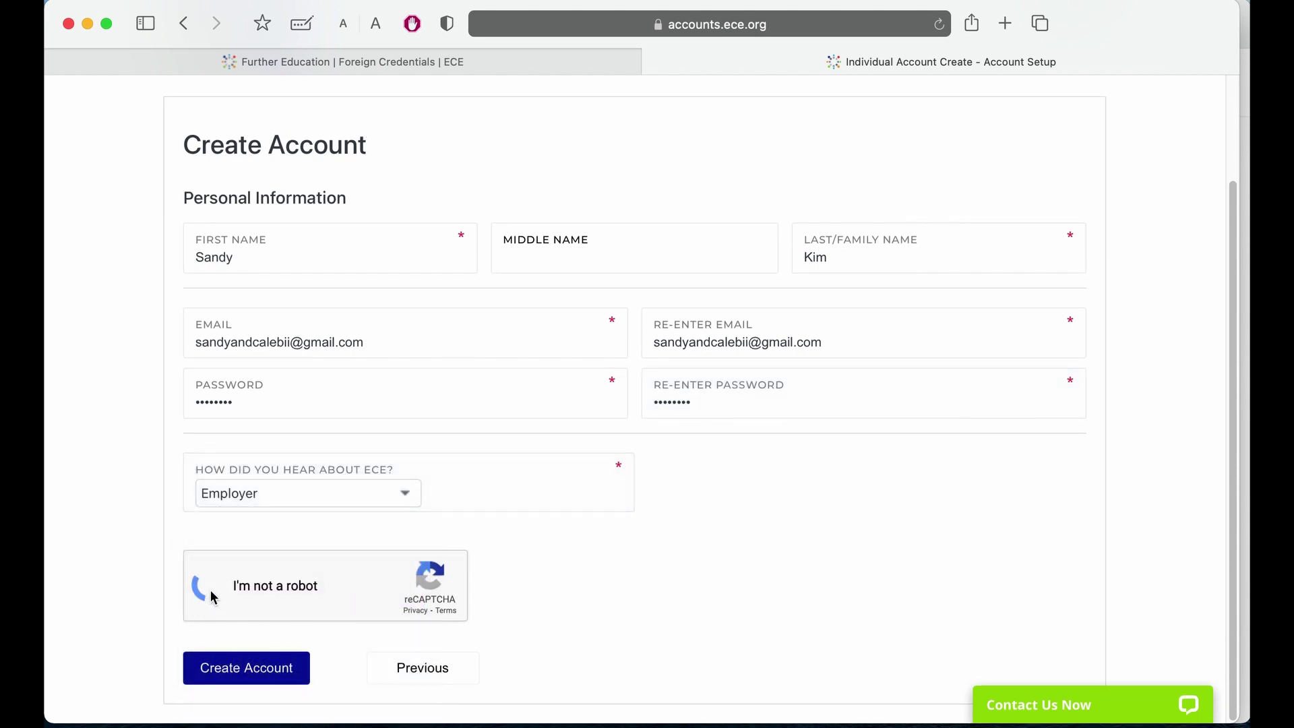
{"action": "left_click", "coordinate": [246, 669]}
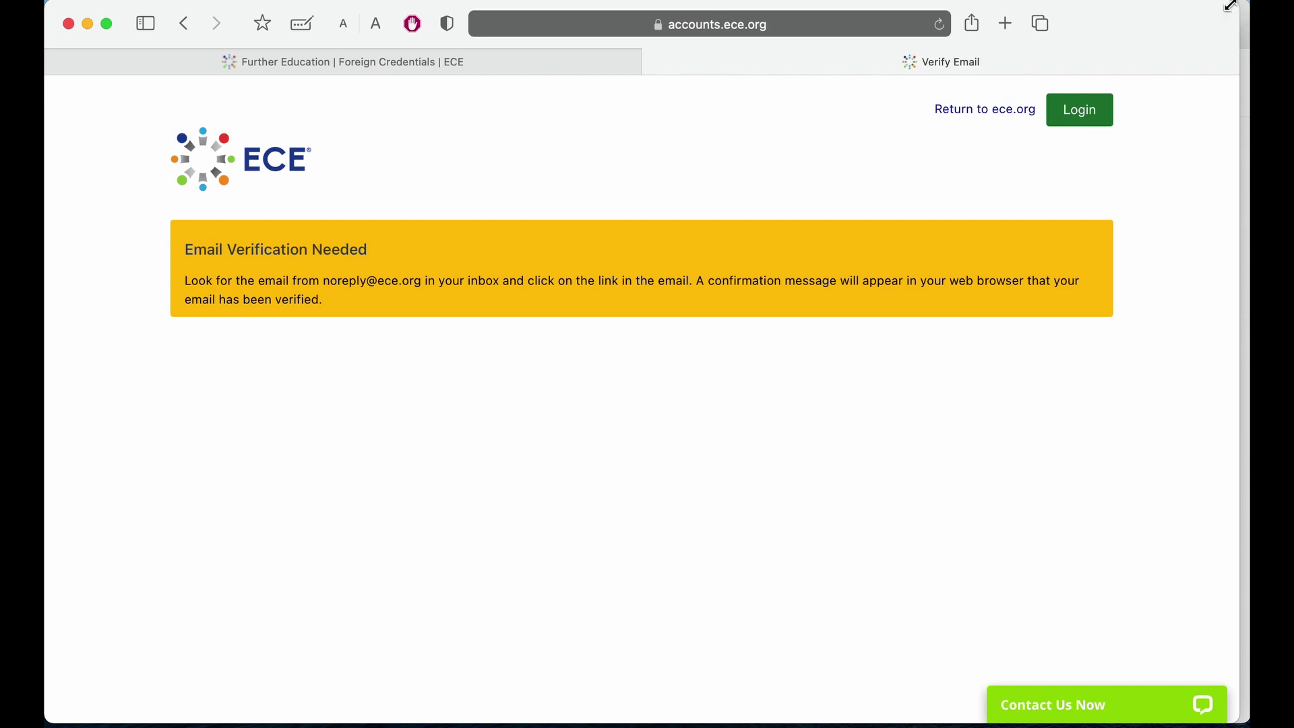
Open the 'Confirm Your ECE Account' email in Gmail and activate the account.
{"action": "left_click", "coordinate": [1245, 24]}
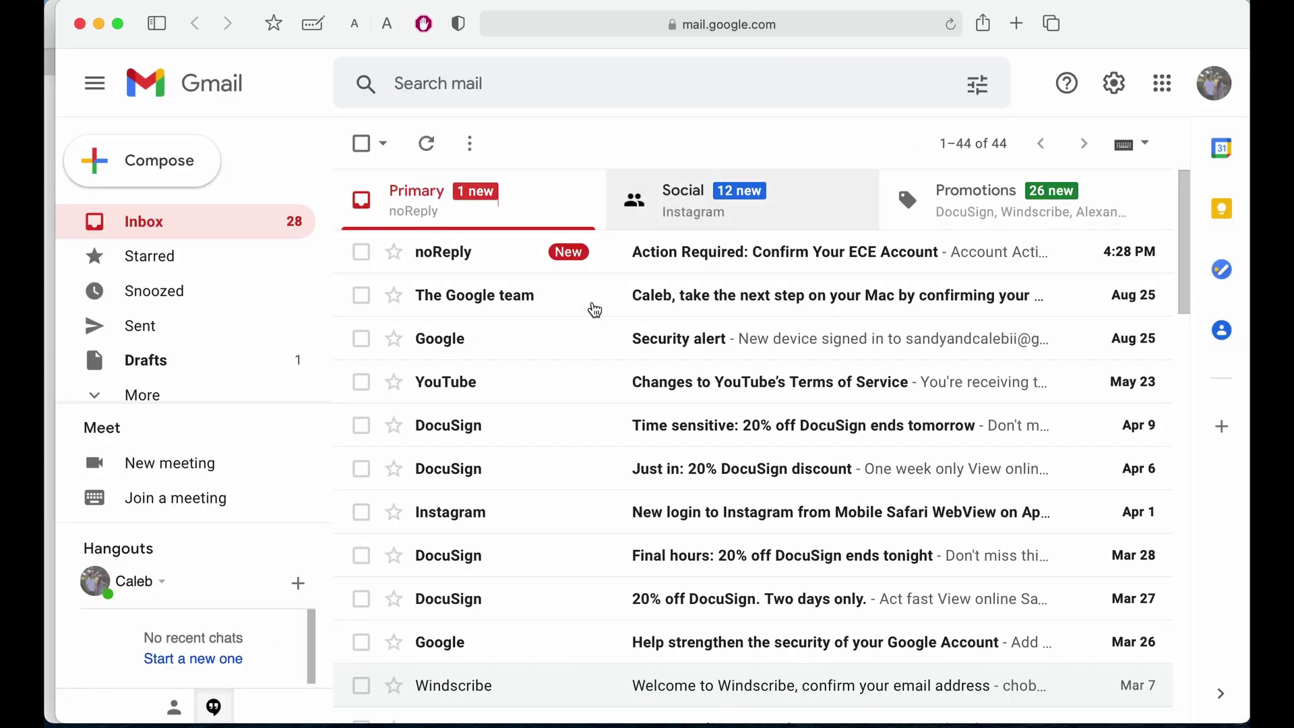
{"action": "left_click", "coordinate": [433, 254]}
{"action": "scroll", "coordinate": [679, 512], "scroll_direction": "down", "scroll_amount": 3}
{"action": "scroll", "coordinate": [679, 512], "scroll_direction": "down", "scroll_amount": 3}
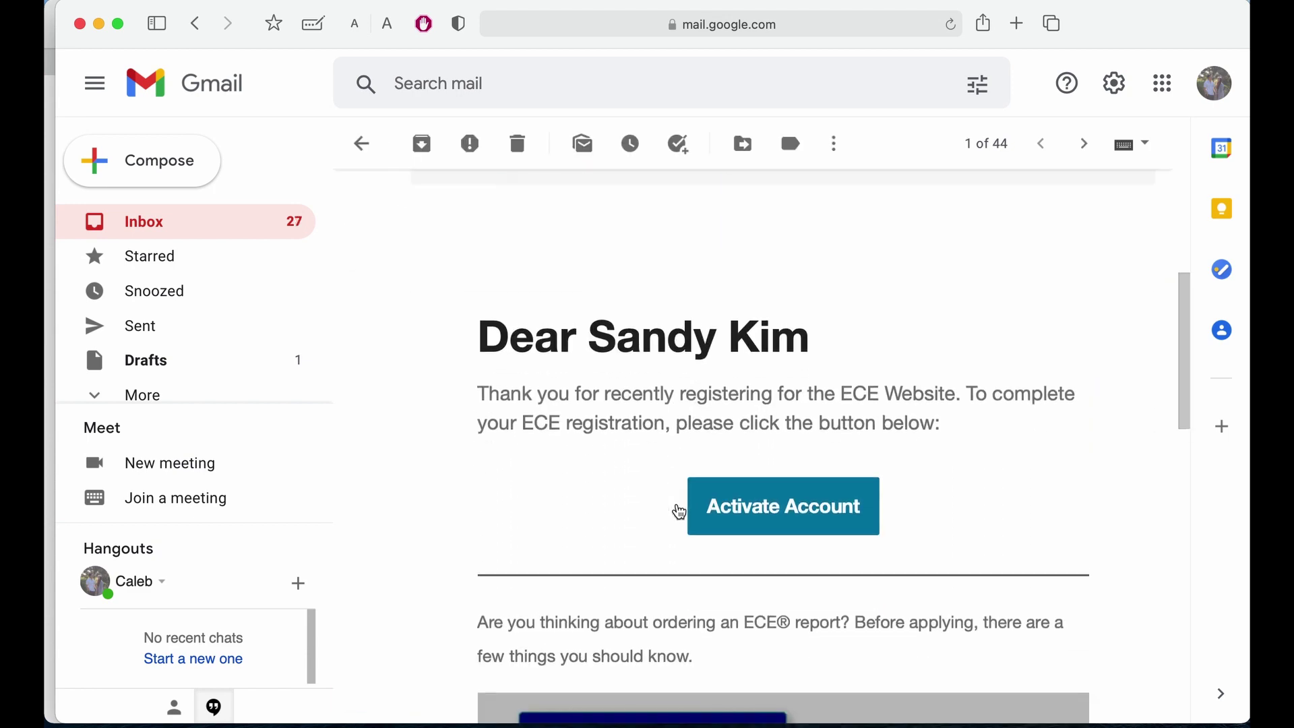
{"action": "left_click", "coordinate": [742, 497]}
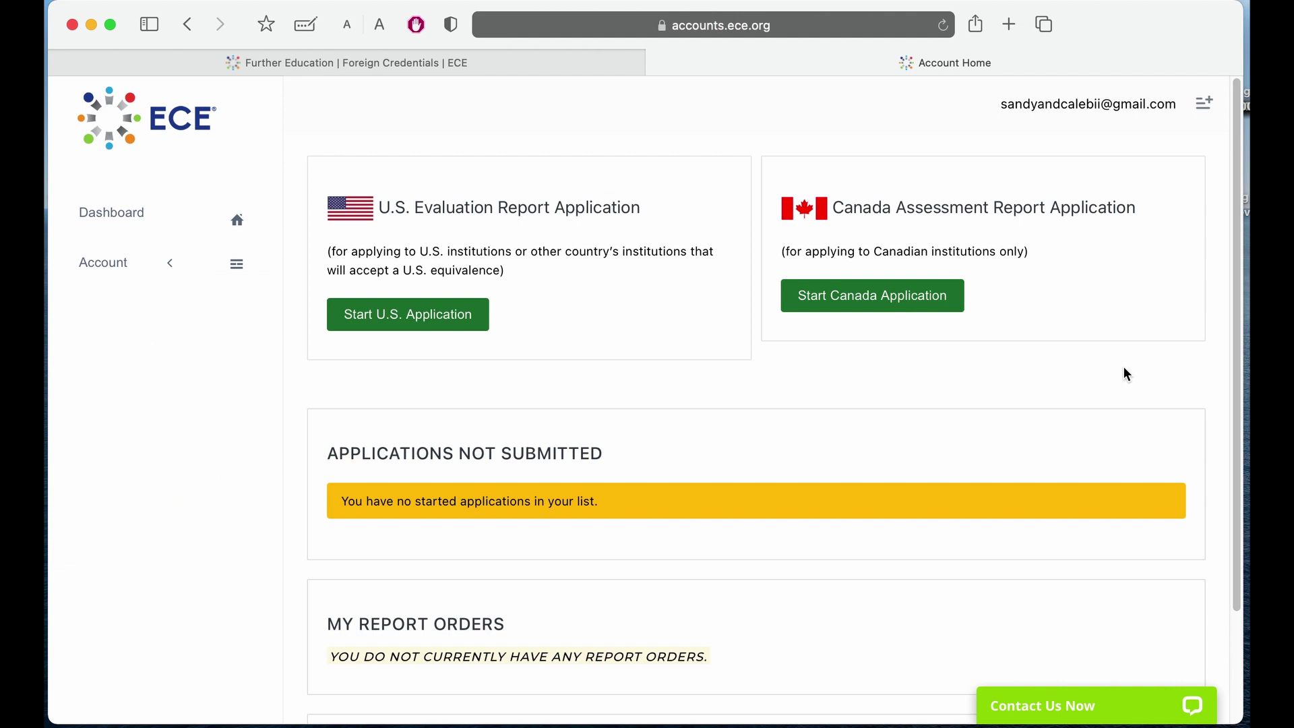
Start the U.S. application and set the date of birth to Jan 1, 1930.
{"action": "left_click", "coordinate": [400, 314]}
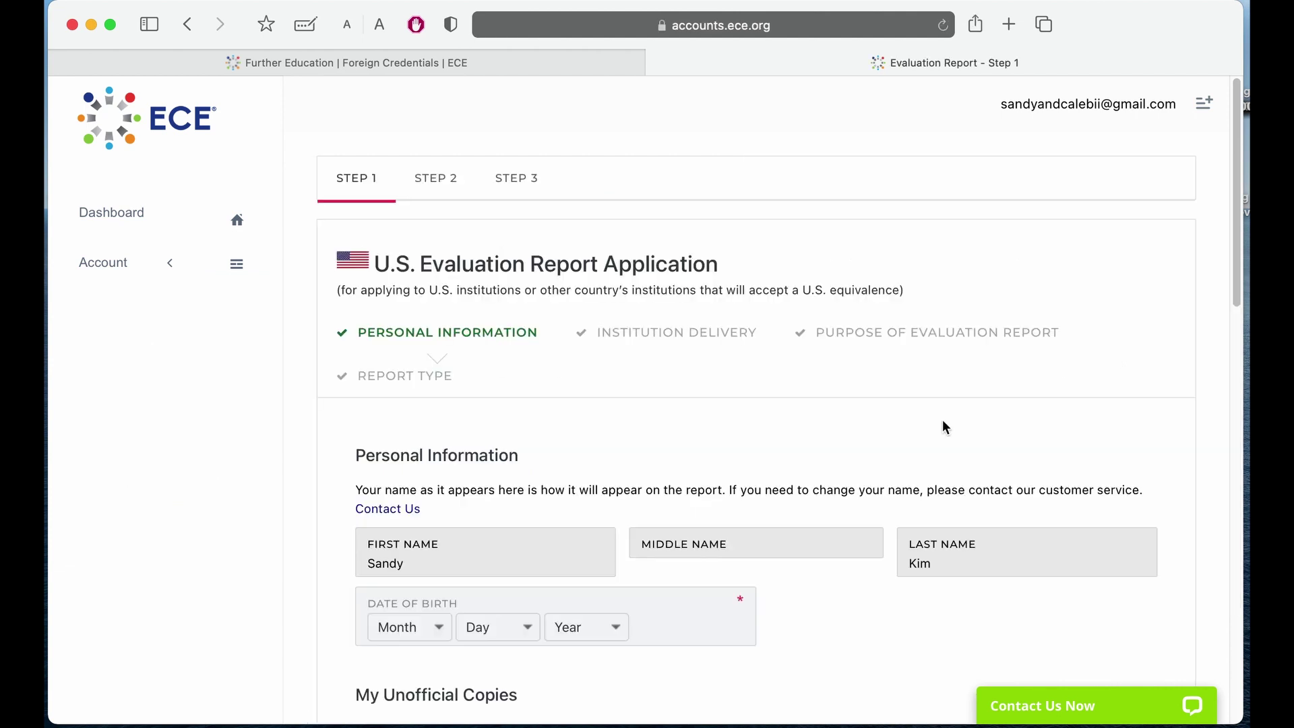
{"action": "scroll", "coordinate": [611, 446], "scroll_direction": "down", "scroll_amount": 3}
{"action": "left_click", "coordinate": [405, 484]}
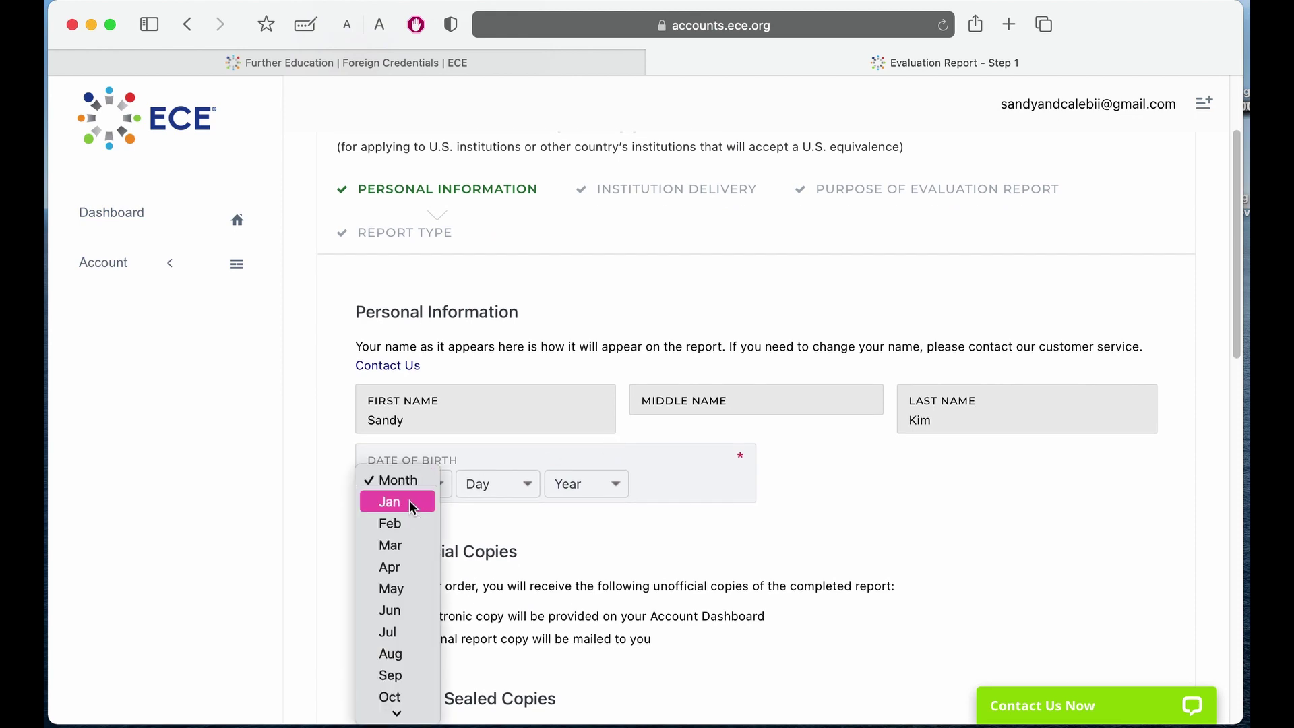
{"action": "left_click", "coordinate": [411, 502]}
{"action": "left_click", "coordinate": [490, 484]}
{"action": "left_click", "coordinate": [491, 502]}
{"action": "left_click", "coordinate": [586, 484]}
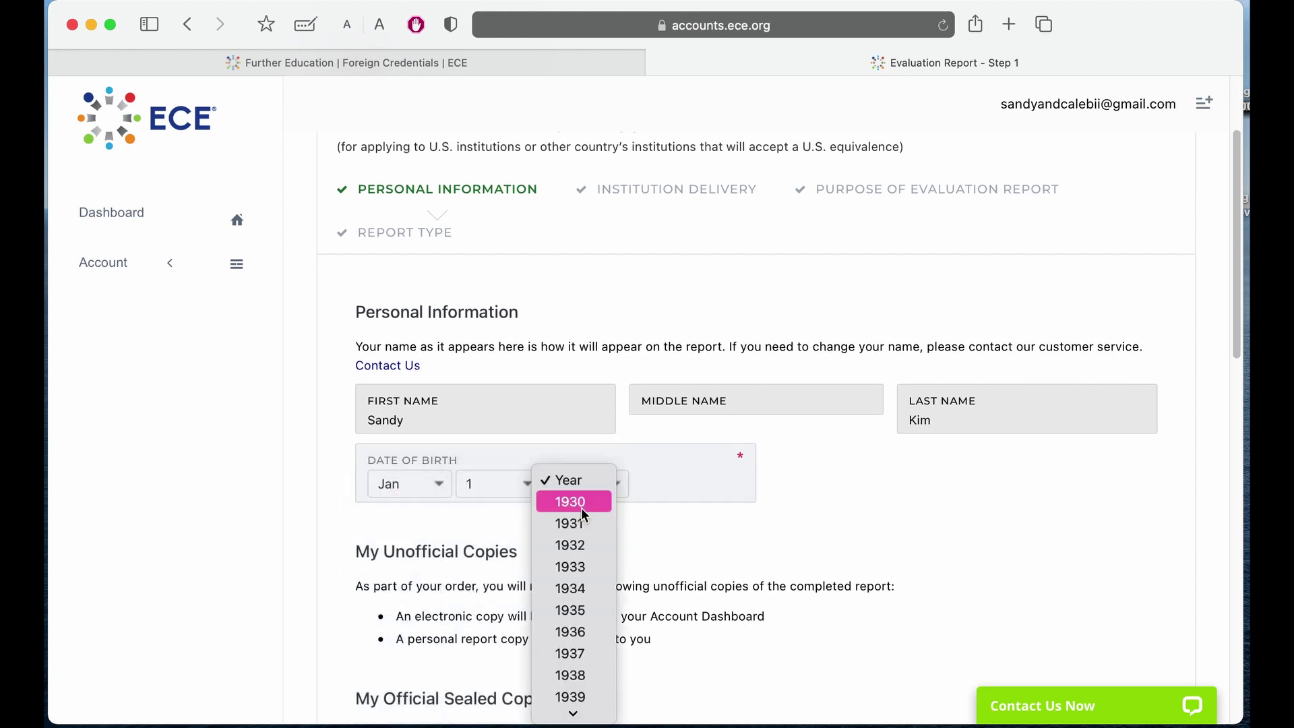
{"action": "left_click", "coordinate": [569, 500]}
{"action": "scroll", "coordinate": [605, 532], "scroll_direction": "down", "scroll_amount": 2}
{"action": "scroll", "coordinate": [605, 533], "scroll_direction": "down", "scroll_amount": 5}
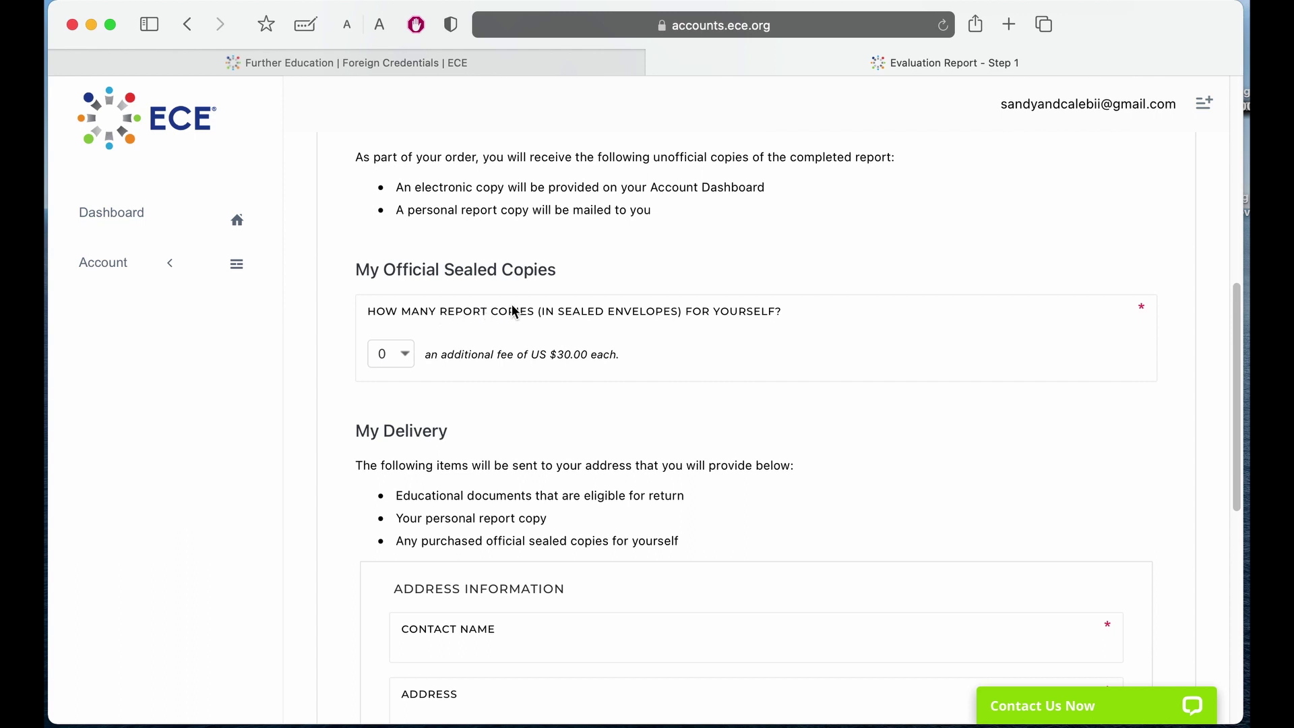
{"action": "scroll", "coordinate": [443, 396], "scroll_direction": "down", "scroll_amount": 5}
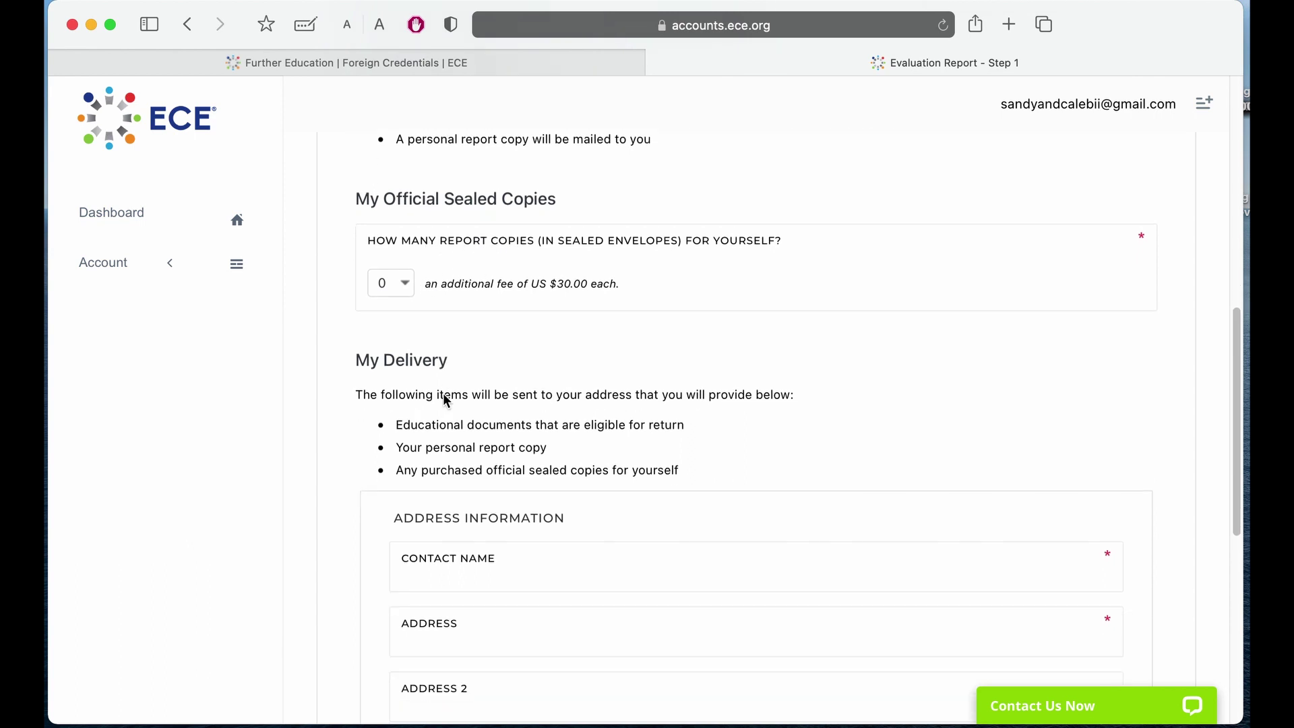
Enter the delivery contact name and street address, and choose Thailand as the country.
{"action": "left_click", "coordinate": [429, 344]}
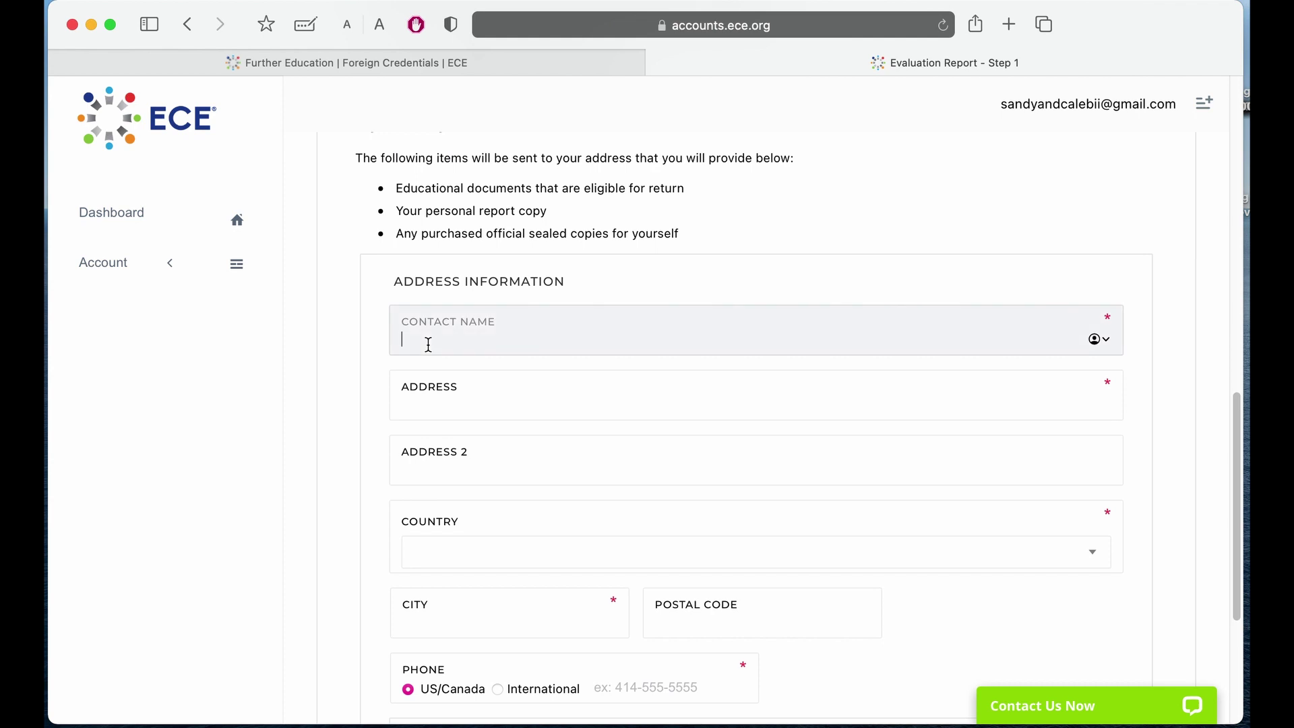
{"action": "left_click", "coordinate": [417, 404]}
{"action": "type", "text": "1"}
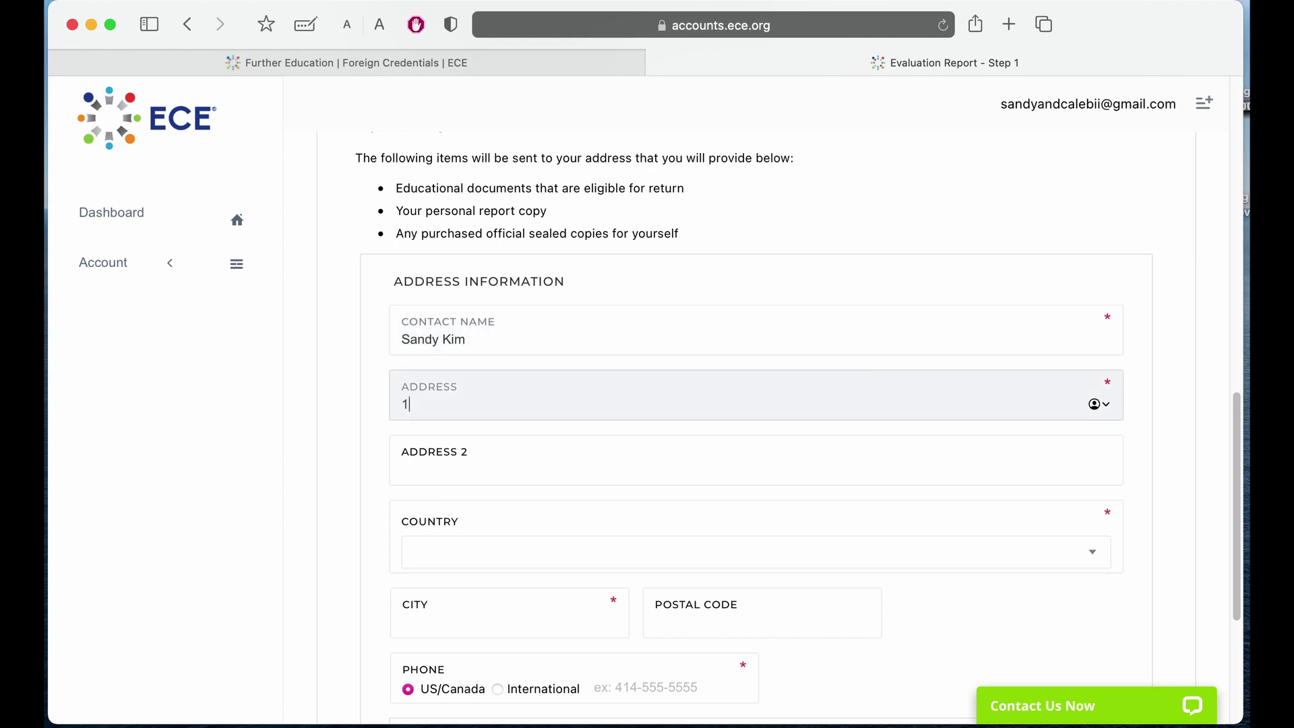
{"action": "type", "text": "234 Abcd"}
{"action": "scroll", "coordinate": [447, 397], "scroll_direction": "down", "scroll_amount": 3}
{"action": "left_click", "coordinate": [453, 437]}
{"action": "type", "text": "Thailand"}
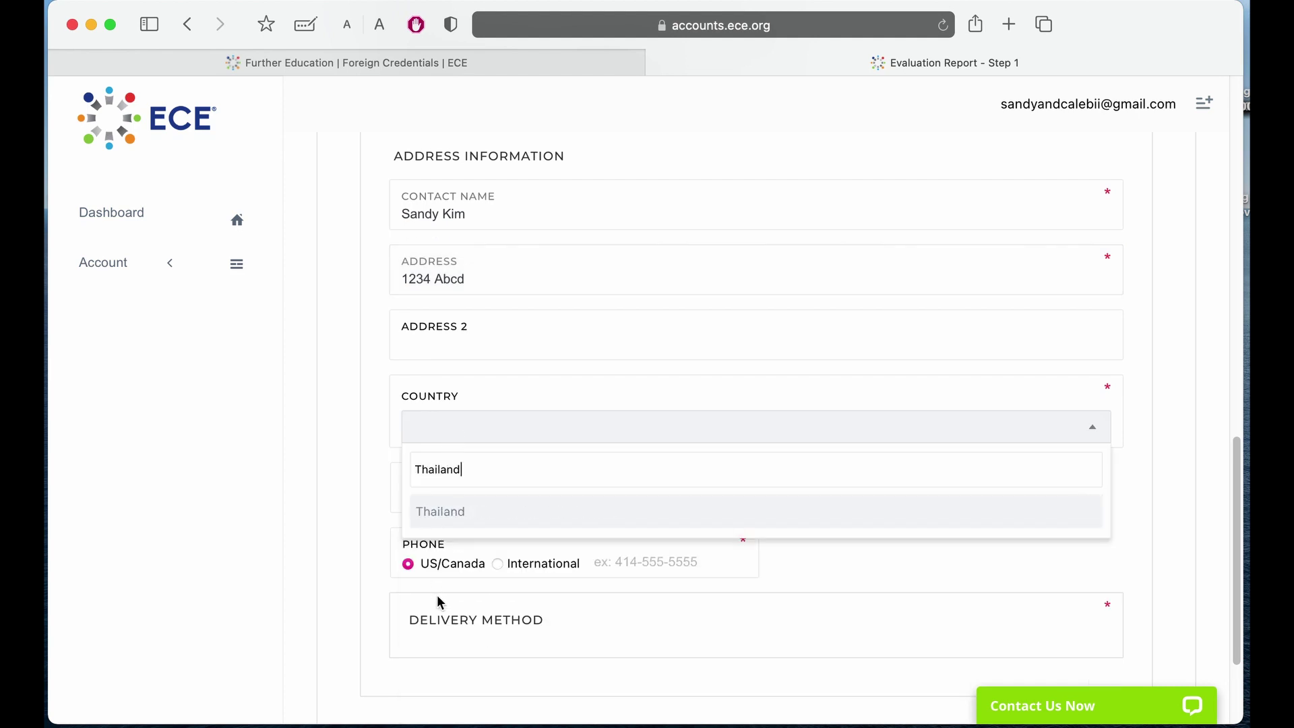
{"action": "left_click", "coordinate": [453, 519]}
Set the city to Bangkok, enter the phone number, and submit the personal information.
{"action": "left_click", "coordinate": [430, 492]}
{"action": "type", "text": "Bangkok"}
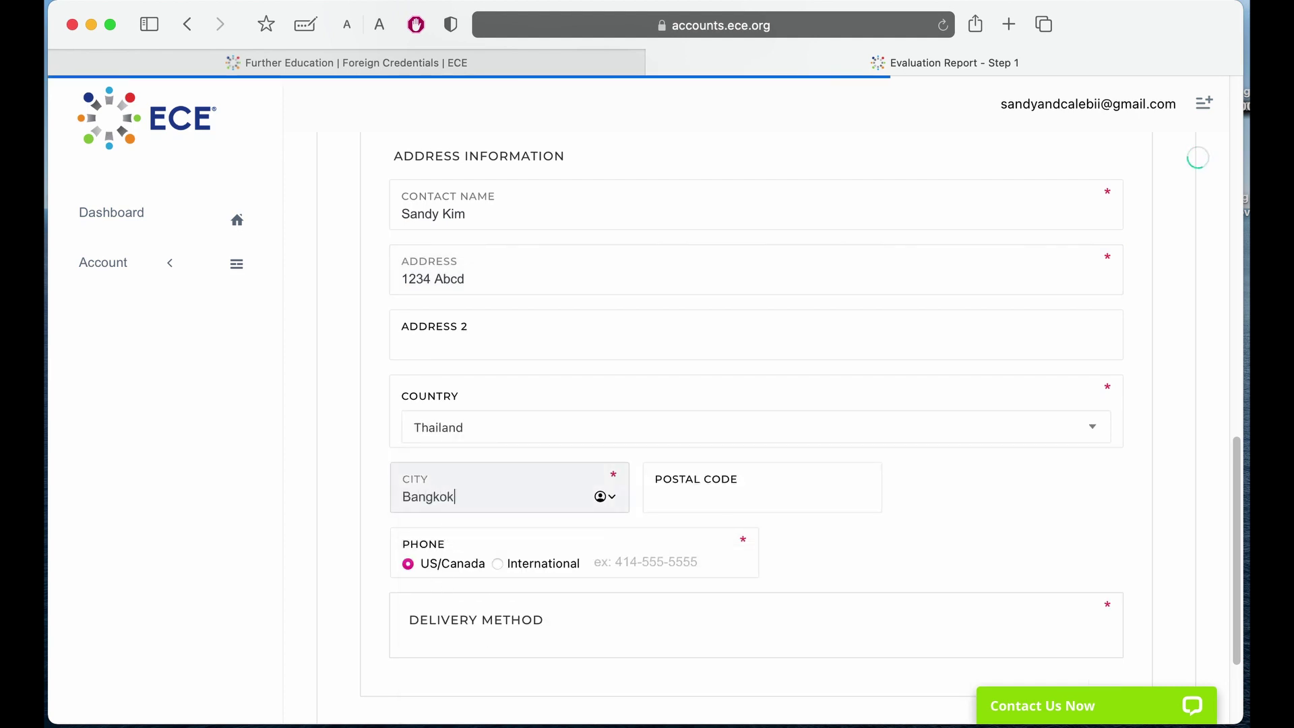
{"action": "left_click", "coordinate": [618, 564]}
{"action": "scroll", "coordinate": [620, 563], "scroll_direction": "down", "scroll_amount": 4}
{"action": "type", "text": "123"}
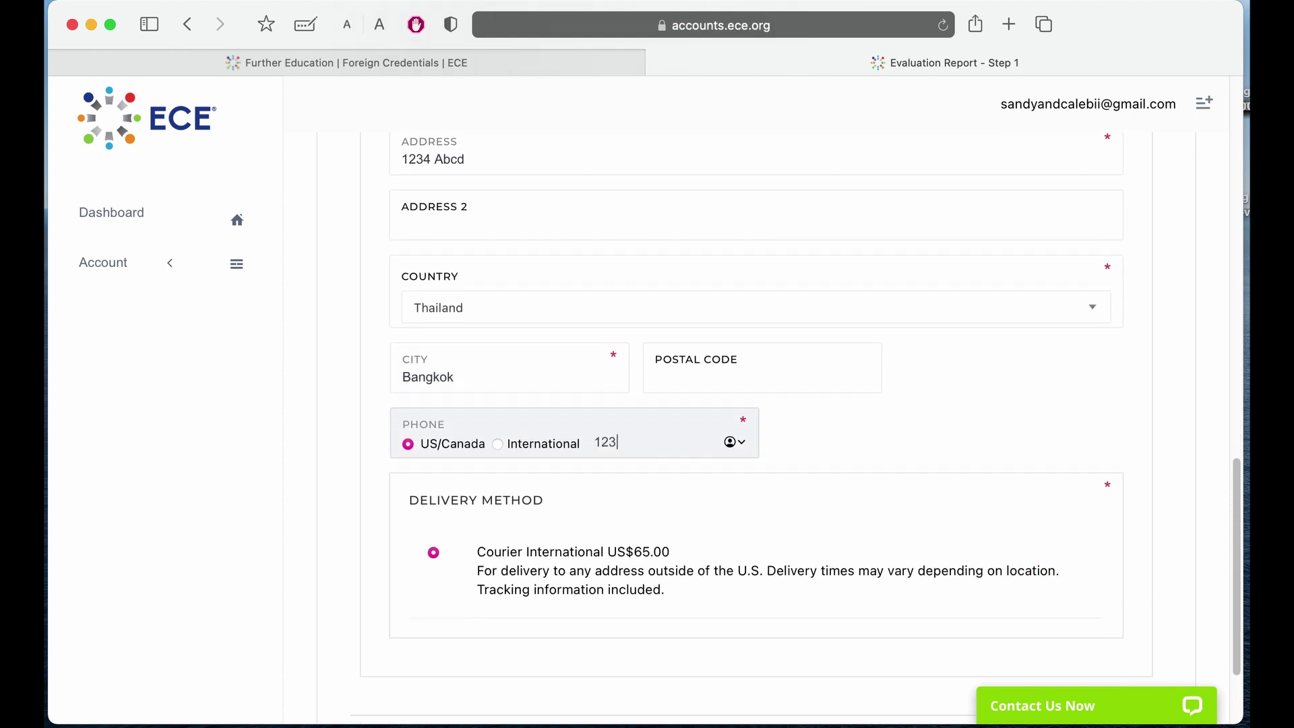
{"action": "type", "text": "-456-7899"}
{"action": "scroll", "coordinate": [396, 640], "scroll_direction": "down", "scroll_amount": 5}
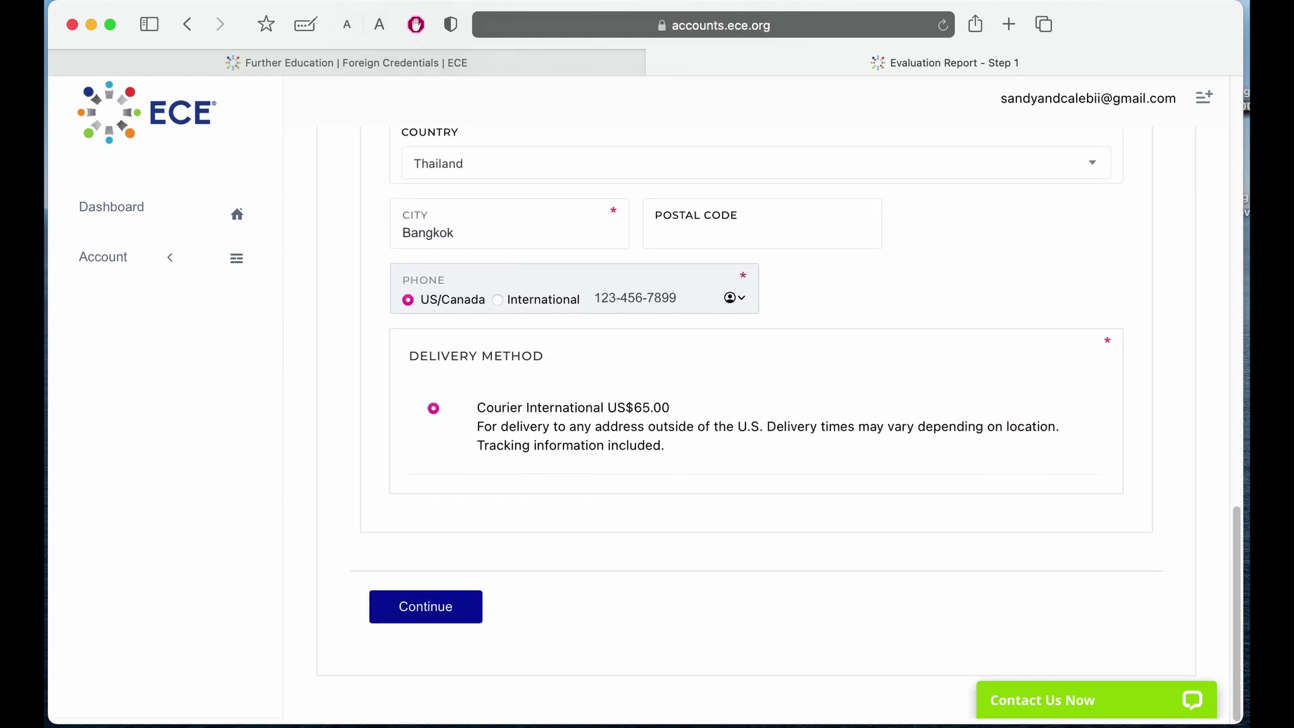
{"action": "left_click", "coordinate": [435, 621]}
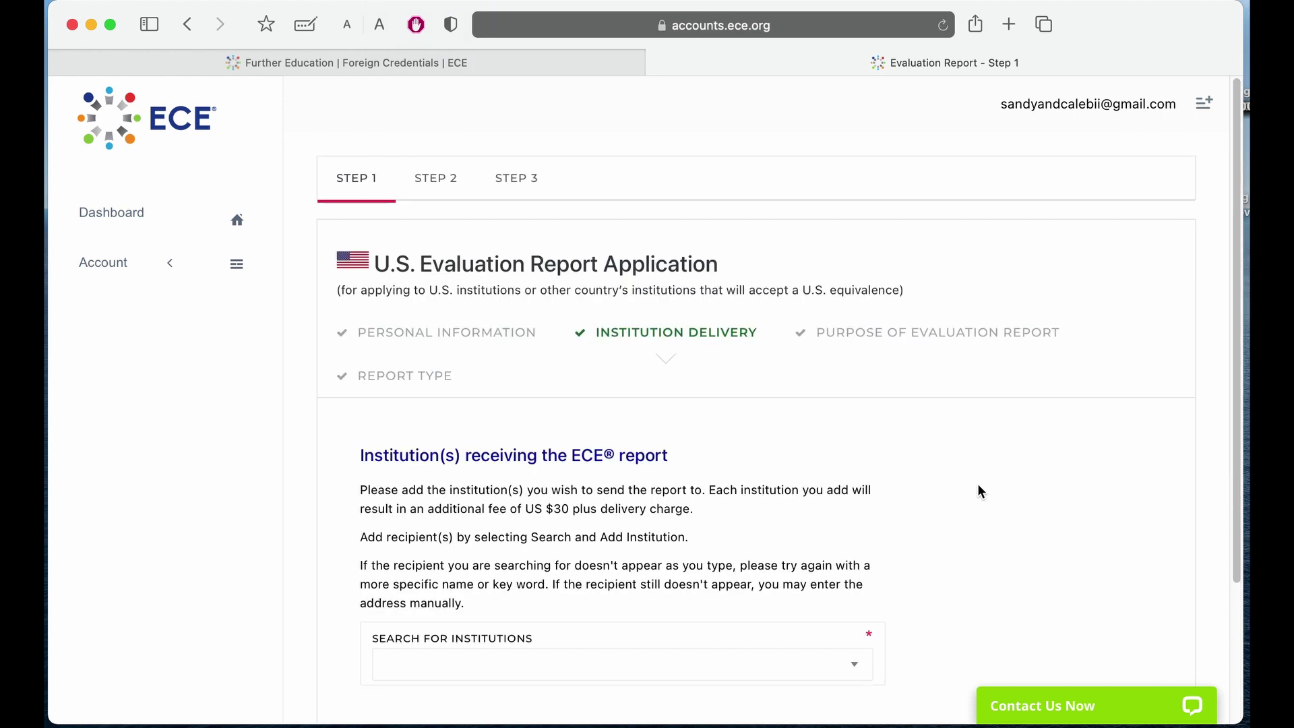
Search 'jcnde', pick JCNDE (ADA), save it as the electronic-delivery recipient, and continue.
{"action": "scroll", "coordinate": [977, 483], "scroll_direction": "down", "scroll_amount": 5}
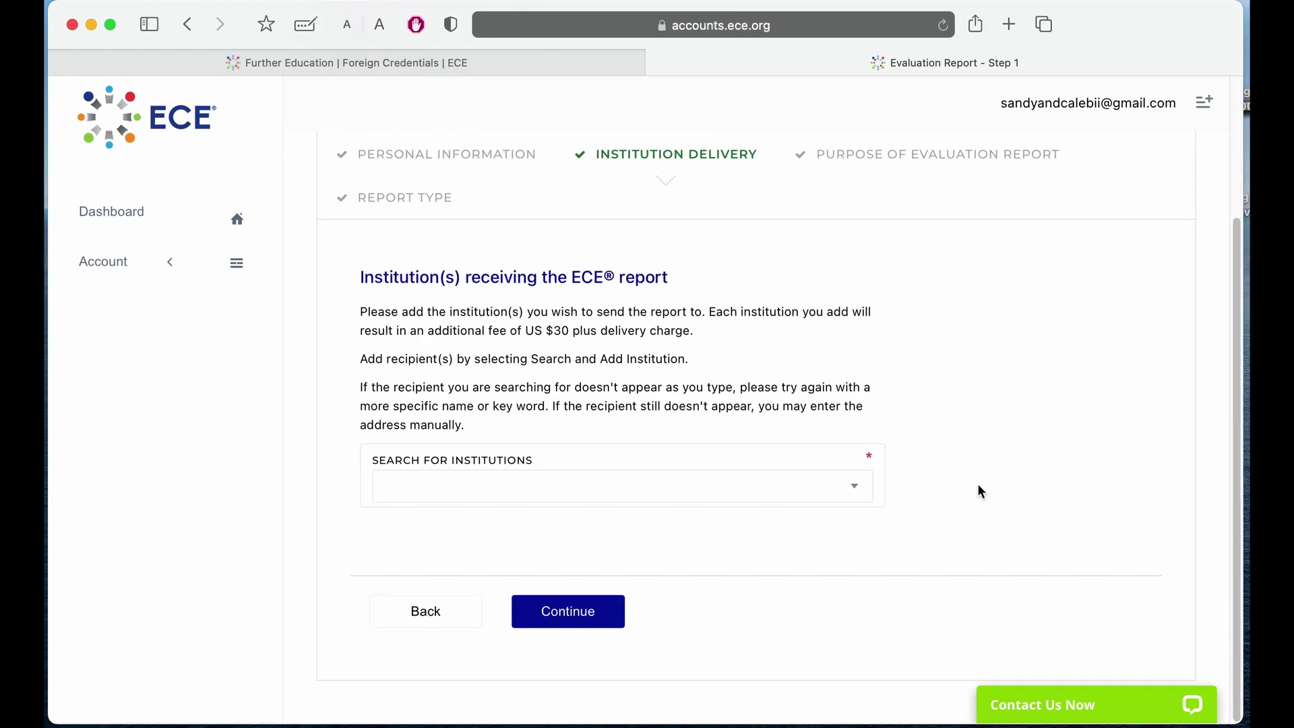
{"action": "left_click", "coordinate": [585, 495]}
{"action": "type", "text": "j"}
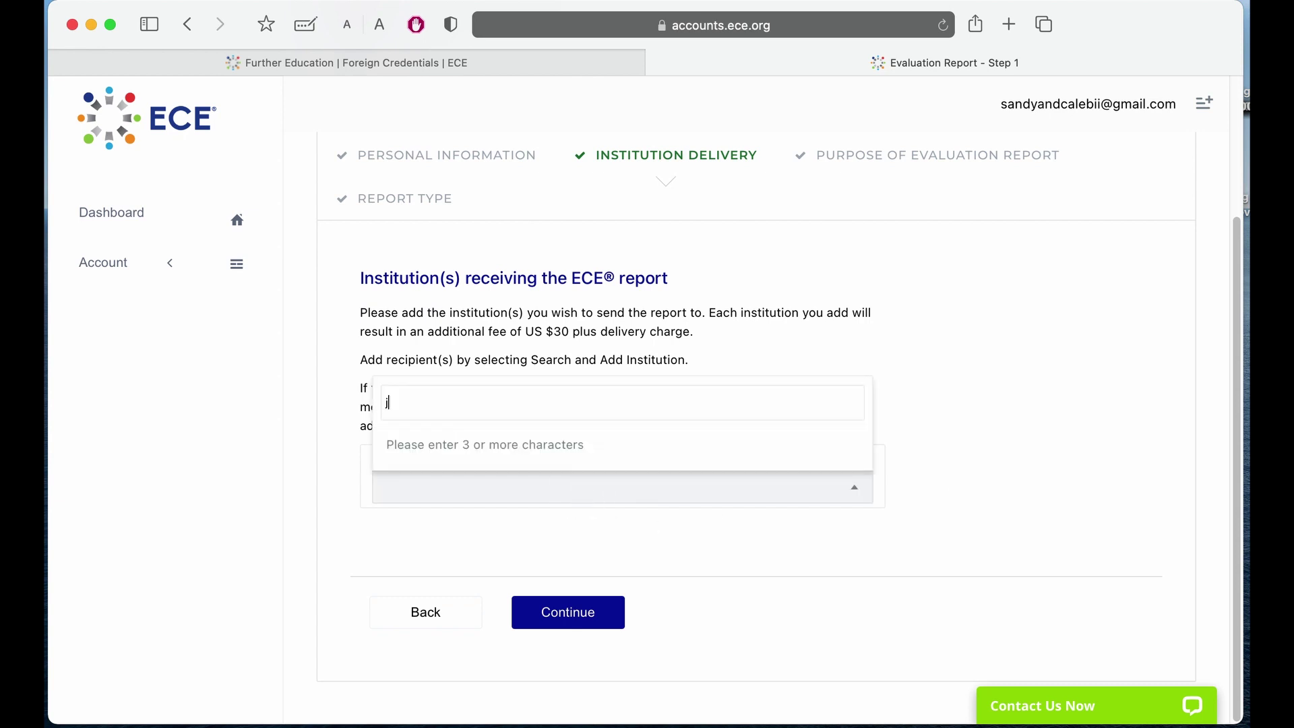
{"action": "type", "text": "cnde"}
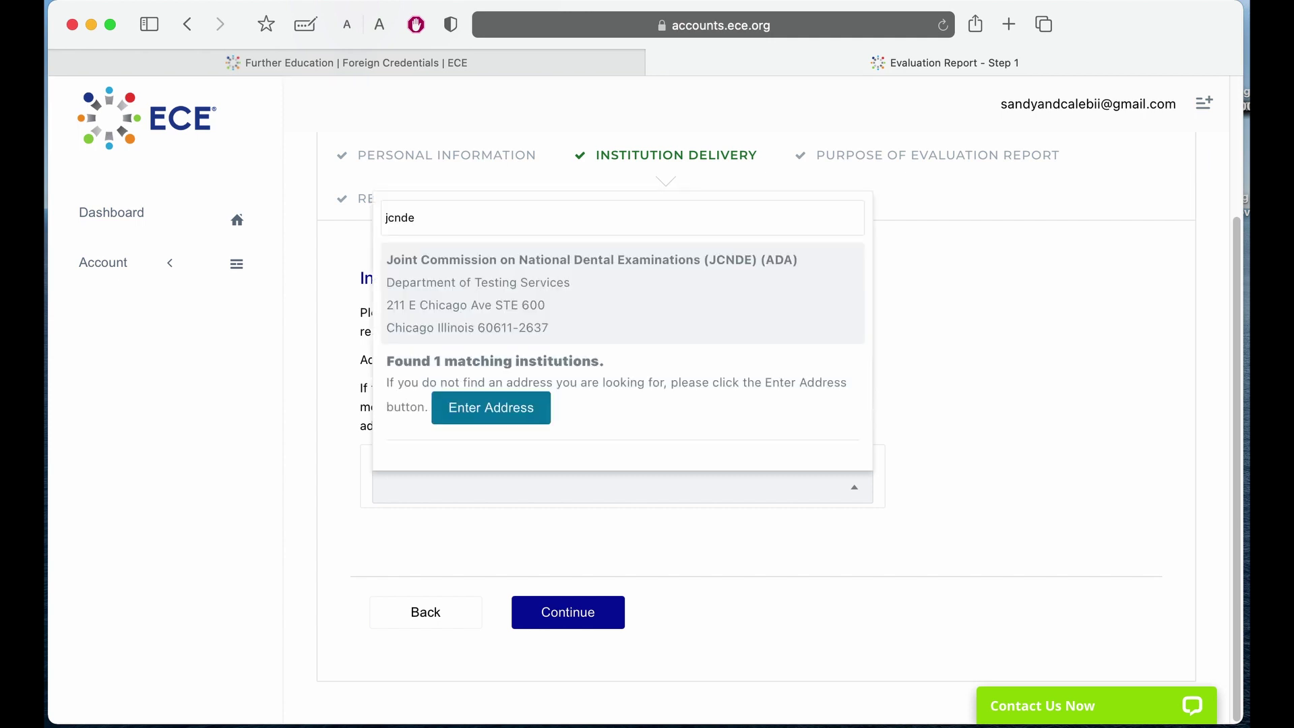
{"action": "left_click", "coordinate": [519, 269]}
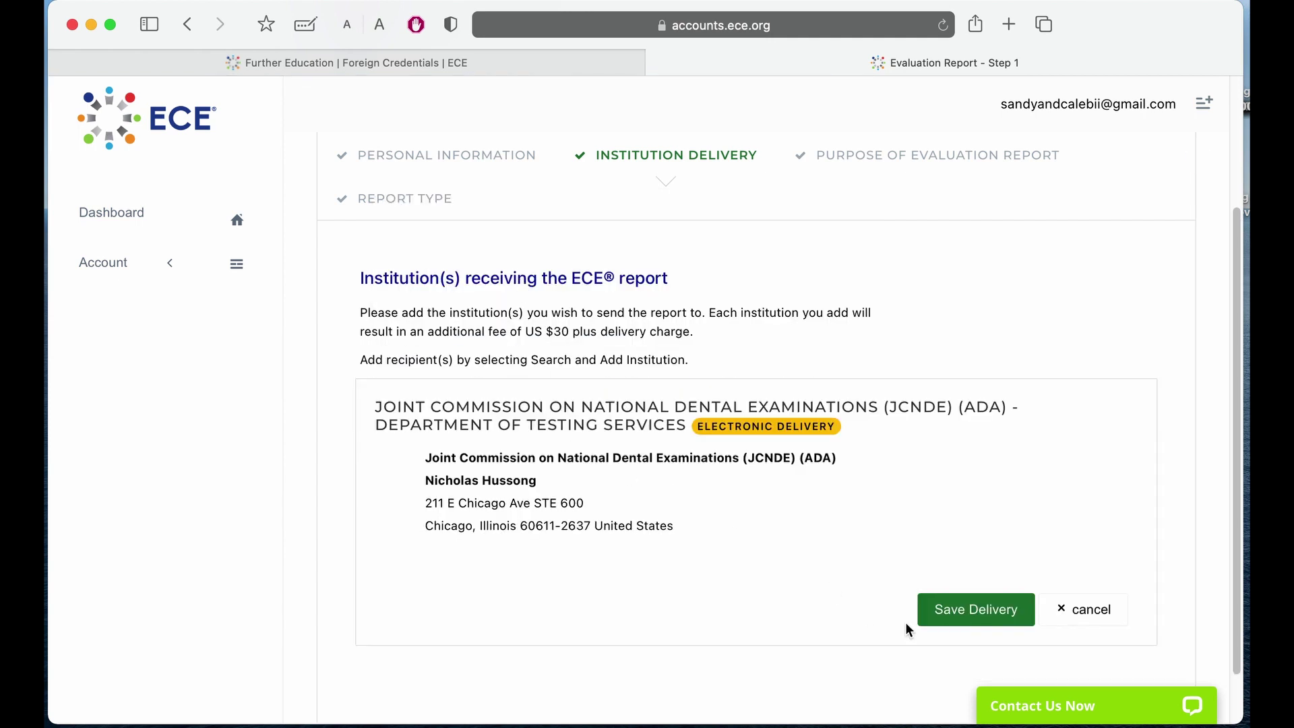
{"action": "left_click", "coordinate": [955, 613]}
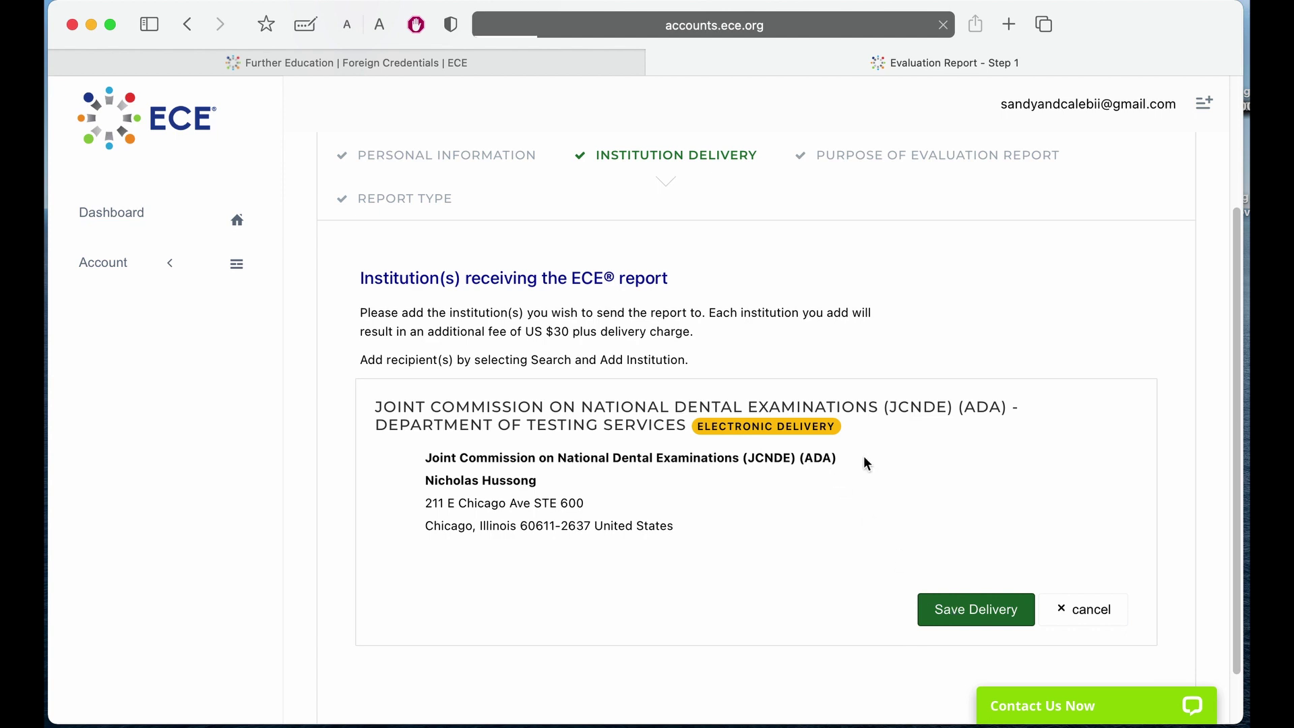
{"action": "scroll", "coordinate": [863, 457], "scroll_direction": "down", "scroll_amount": 2}
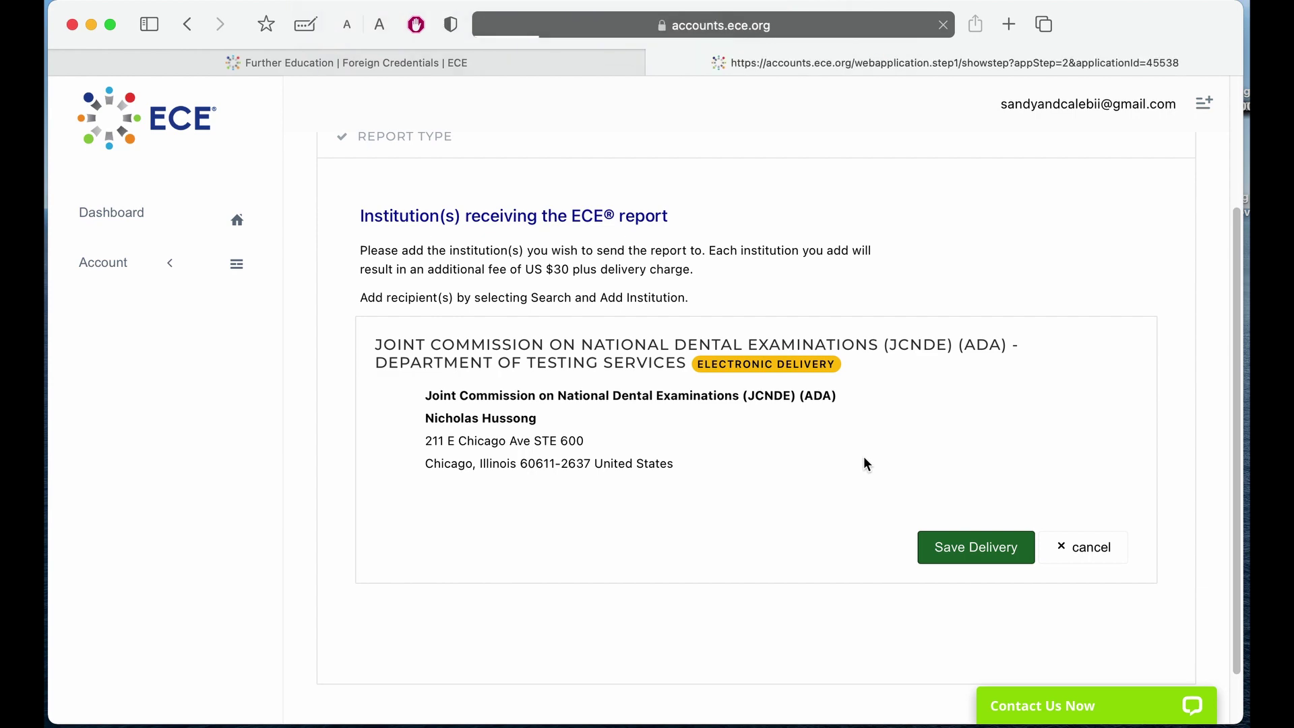
{"action": "scroll", "coordinate": [864, 458], "scroll_direction": "down", "scroll_amount": 5}
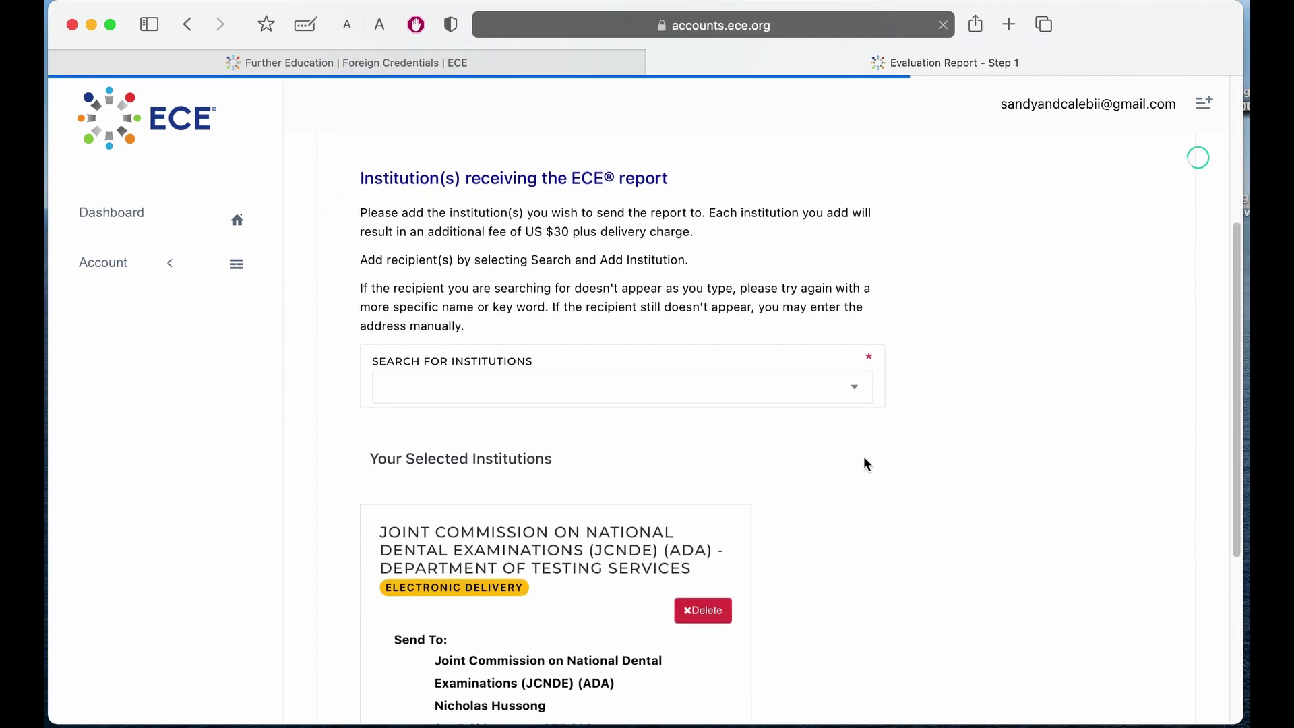
{"action": "scroll", "coordinate": [579, 246], "scroll_direction": "up", "scroll_amount": 2}
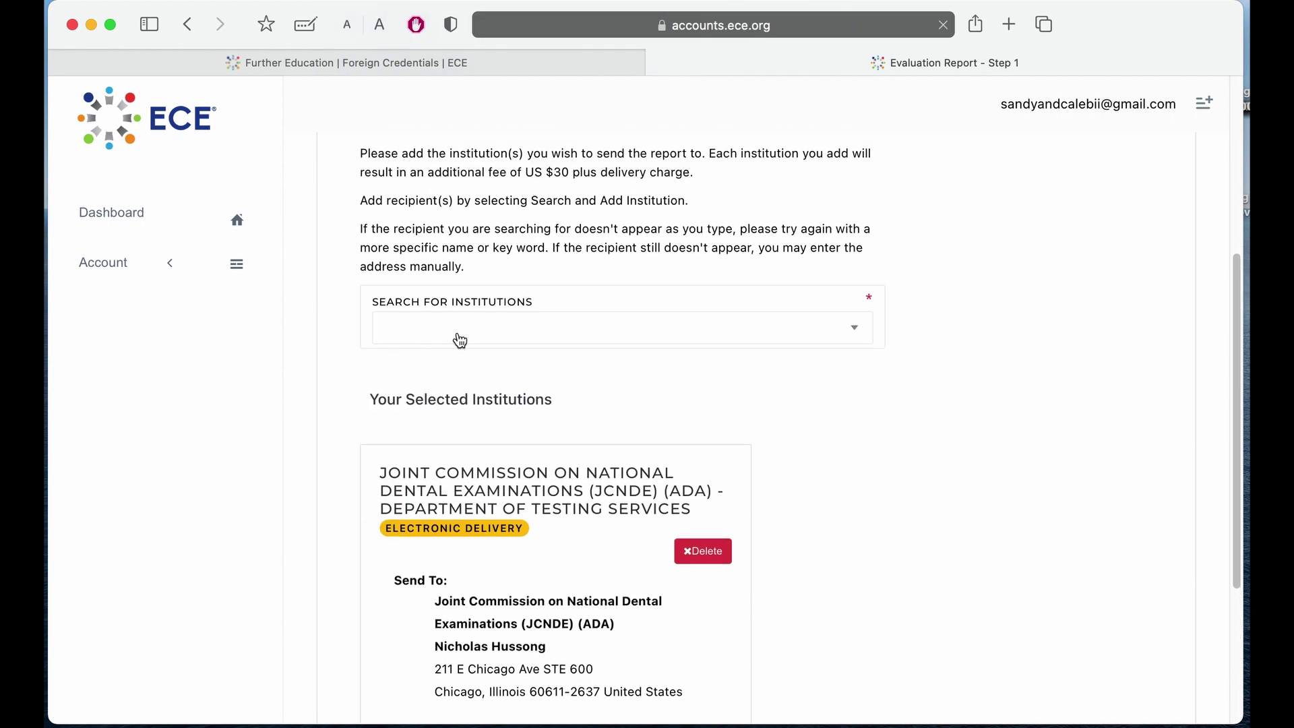
{"action": "scroll", "coordinate": [479, 349], "scroll_direction": "down", "scroll_amount": 4}
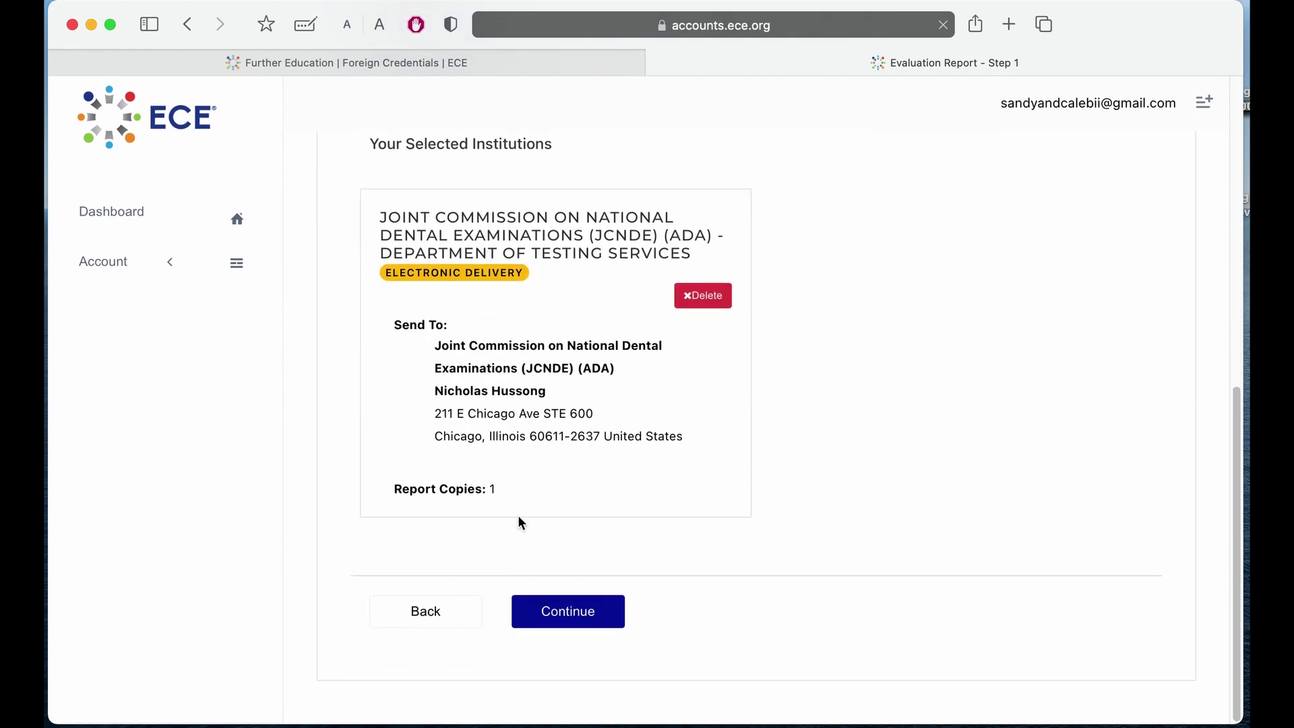
{"action": "left_click", "coordinate": [558, 618]}
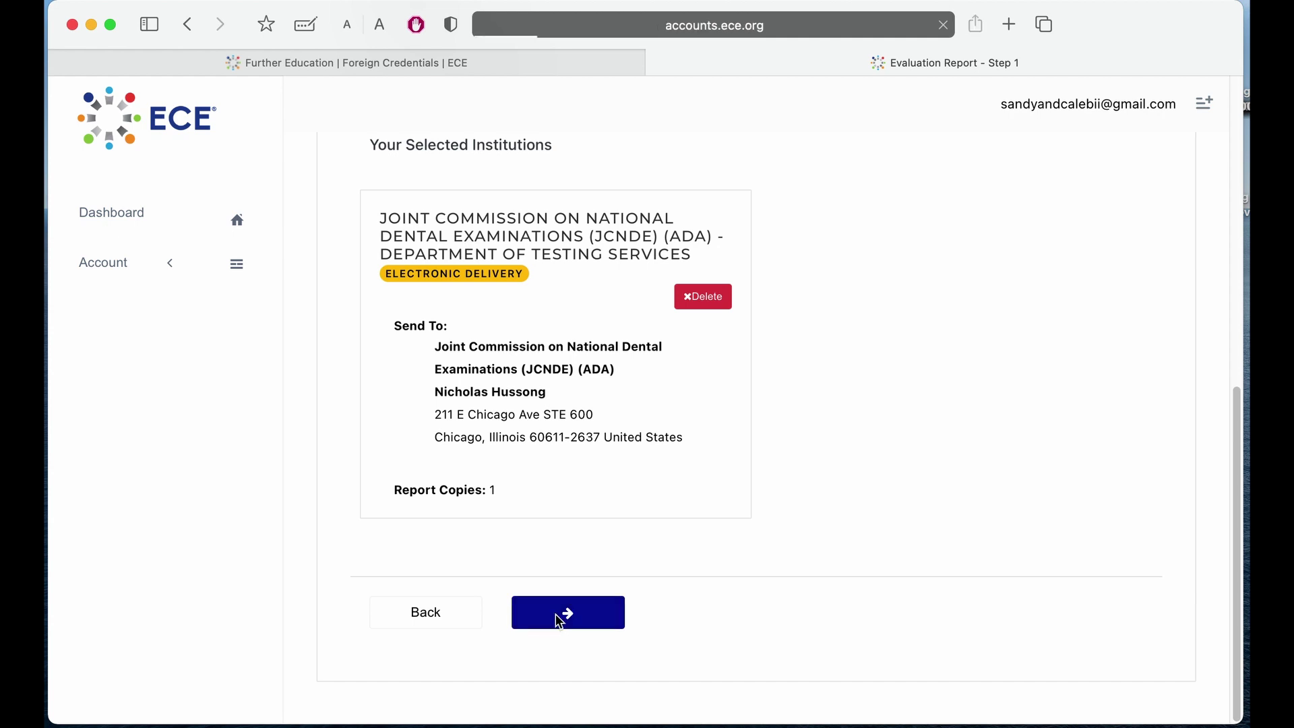
Choose Further Education at Graduate level with Dentistry as field of study, and submit.
{"action": "scroll", "coordinate": [834, 598], "scroll_direction": "down", "scroll_amount": 2}
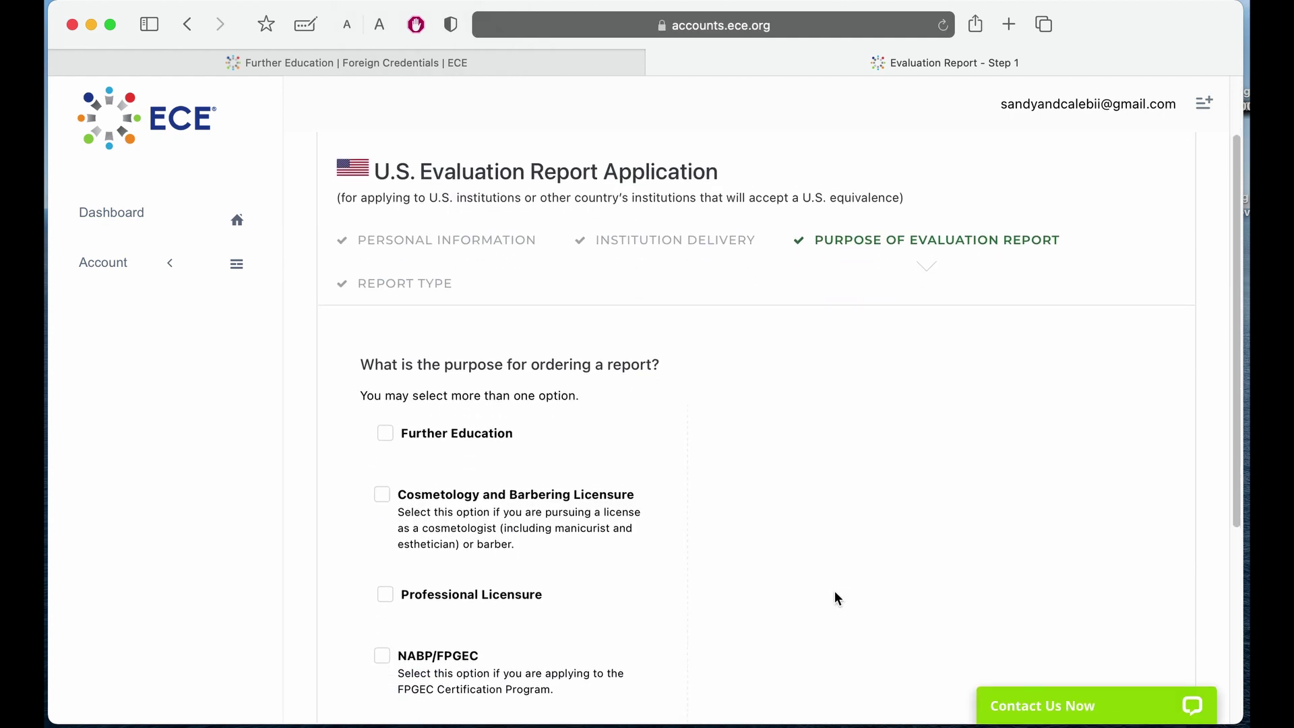
{"action": "scroll", "coordinate": [834, 598], "scroll_direction": "down", "scroll_amount": 1}
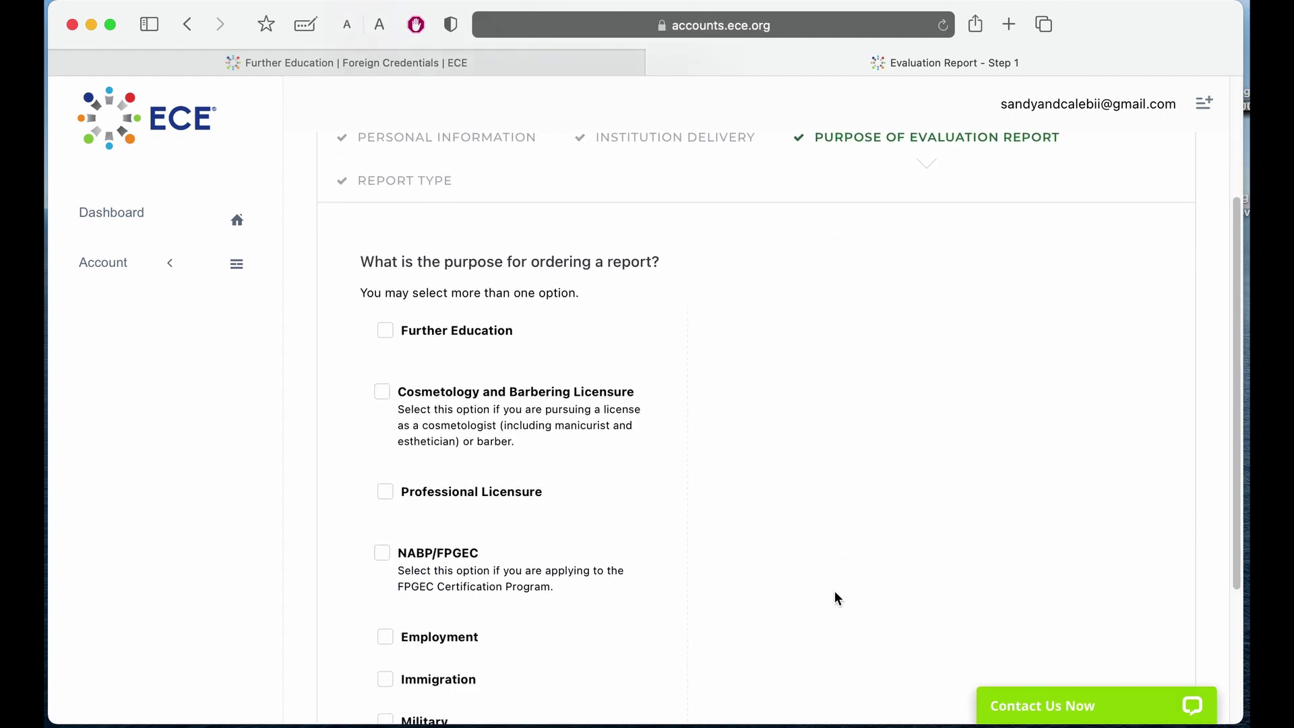
{"action": "left_click", "coordinate": [439, 338]}
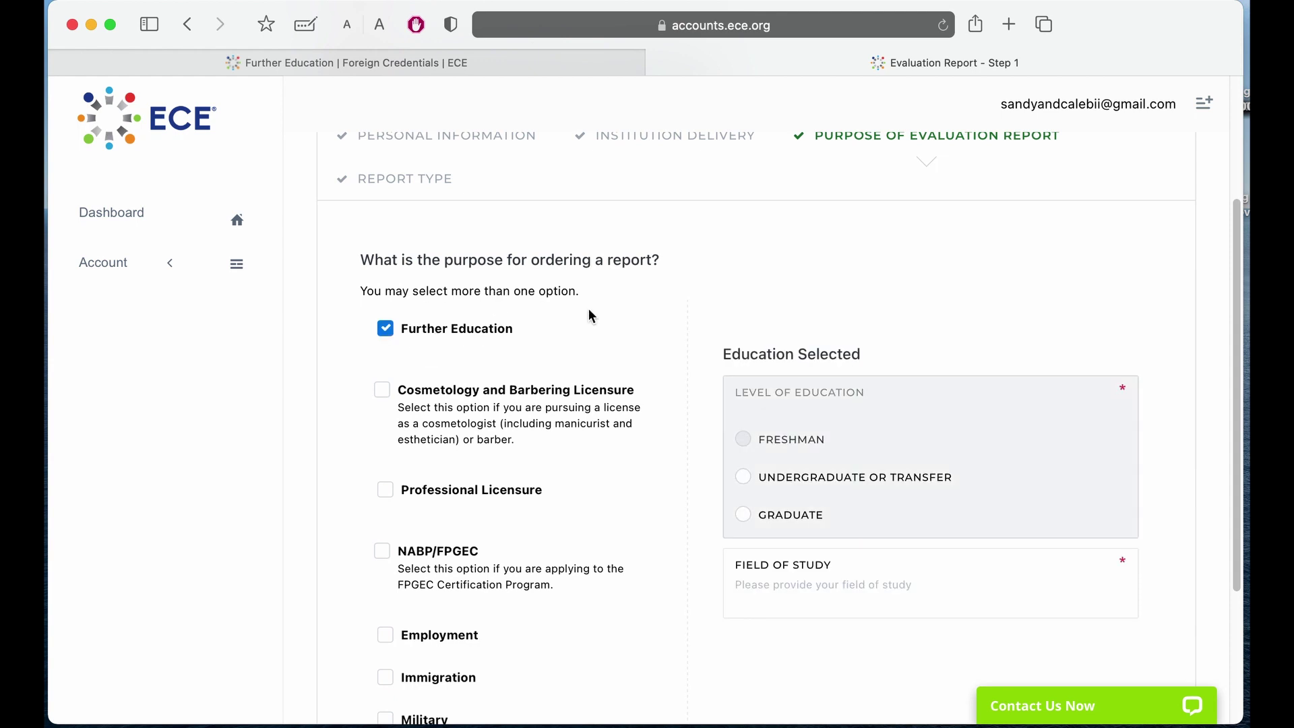
{"action": "left_click", "coordinate": [744, 515]}
{"action": "scroll", "coordinate": [745, 485], "scroll_direction": "down", "scroll_amount": 3}
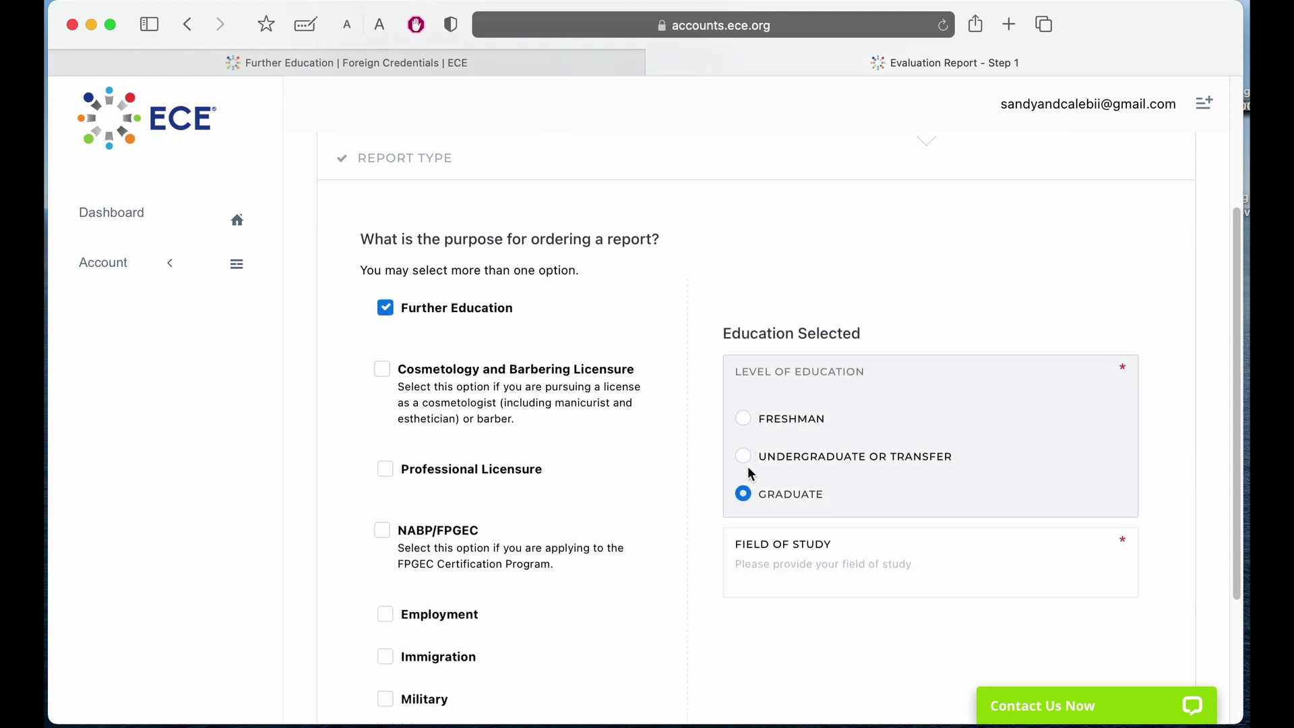
{"action": "left_click", "coordinate": [755, 496]}
{"action": "type", "text": "Dentistry"}
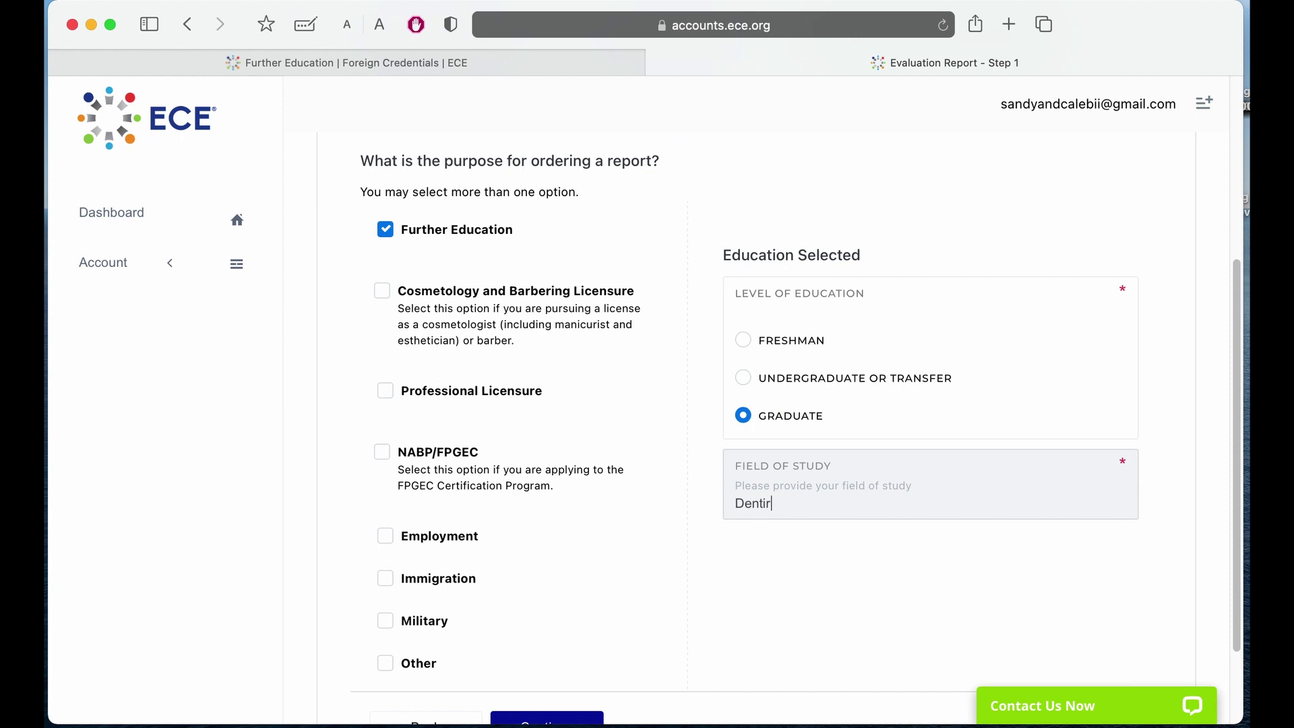
{"action": "scroll", "coordinate": [797, 439], "scroll_direction": "down", "scroll_amount": 1}
{"action": "scroll", "coordinate": [597, 632], "scroll_direction": "down", "scroll_amount": 2}
{"action": "left_click", "coordinate": [563, 612]}
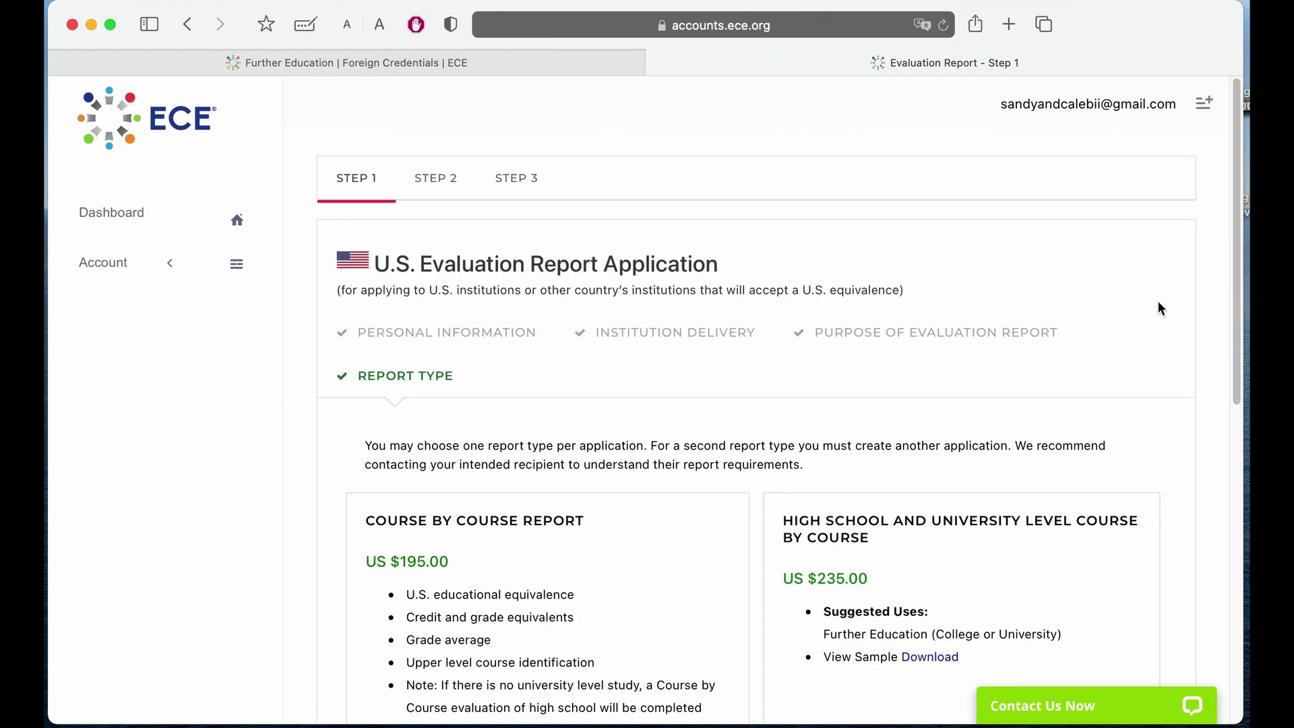
Select the General Report with Grade Average (US $130.00) and continue.
{"action": "scroll", "coordinate": [1157, 303], "scroll_direction": "down", "scroll_amount": 10}
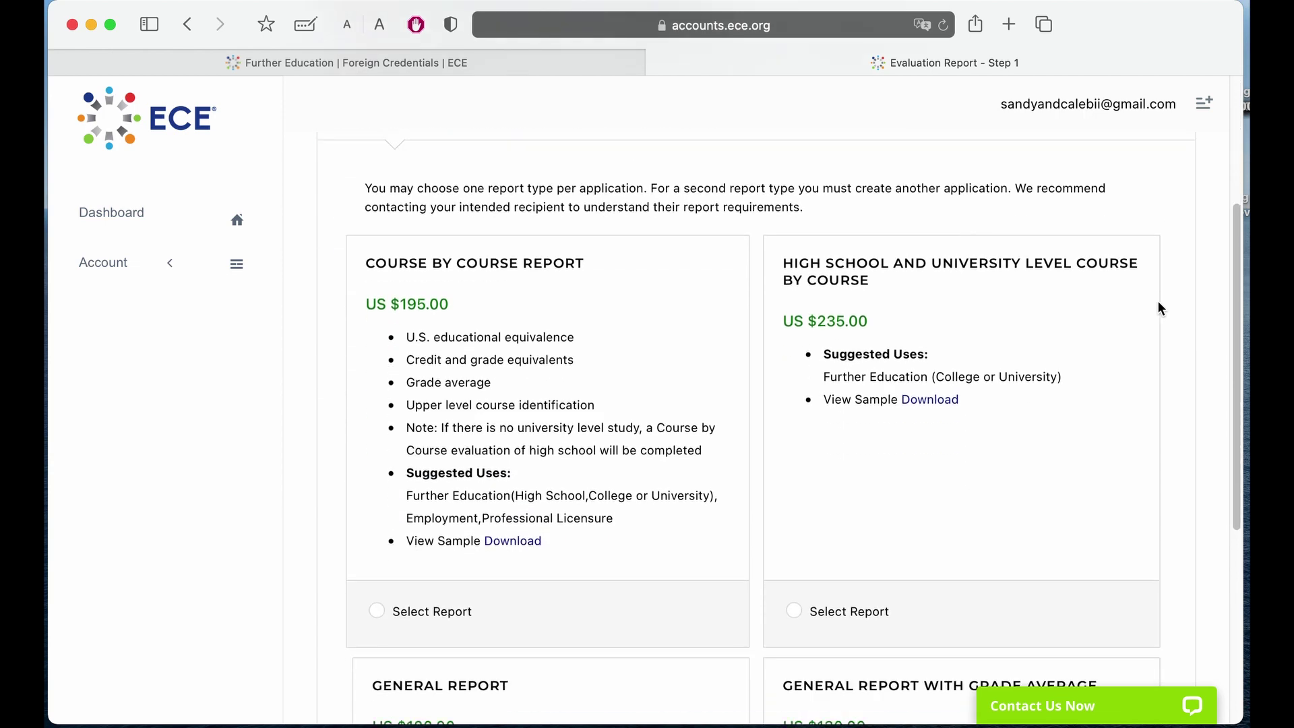
{"action": "scroll", "coordinate": [1157, 307], "scroll_direction": "down", "scroll_amount": 2}
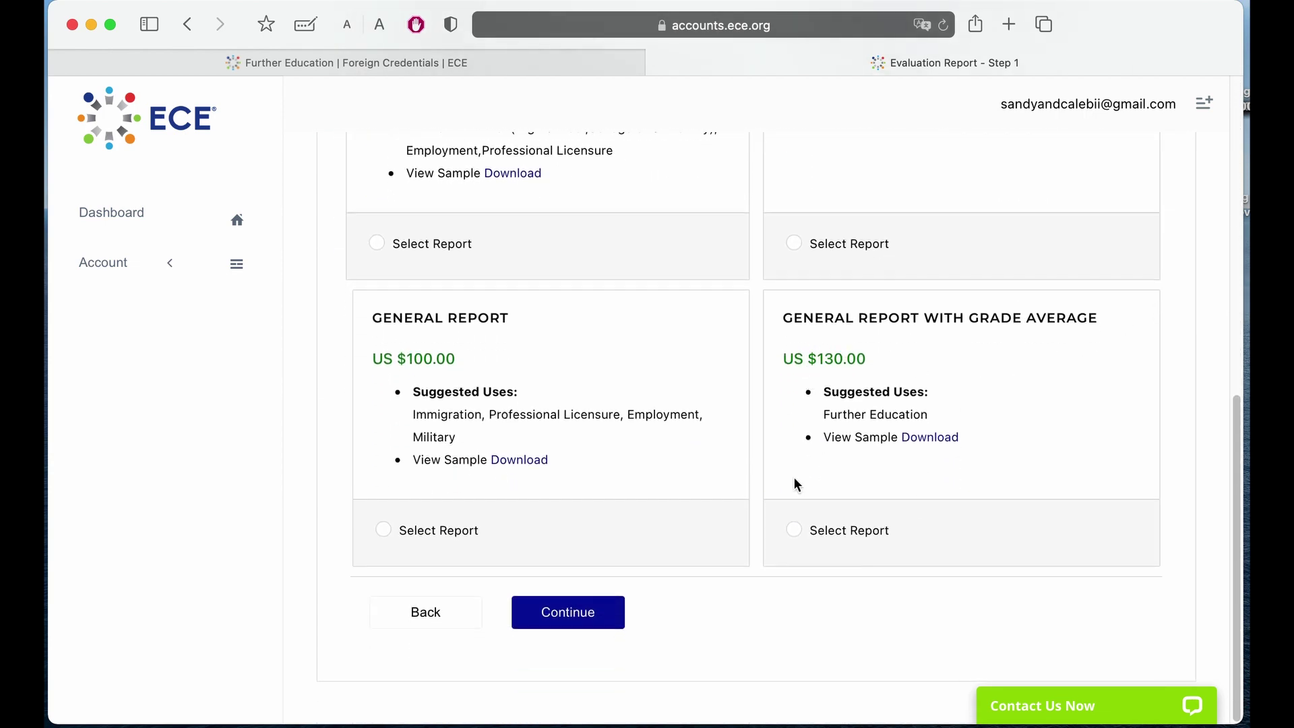
{"action": "left_click", "coordinate": [796, 531]}
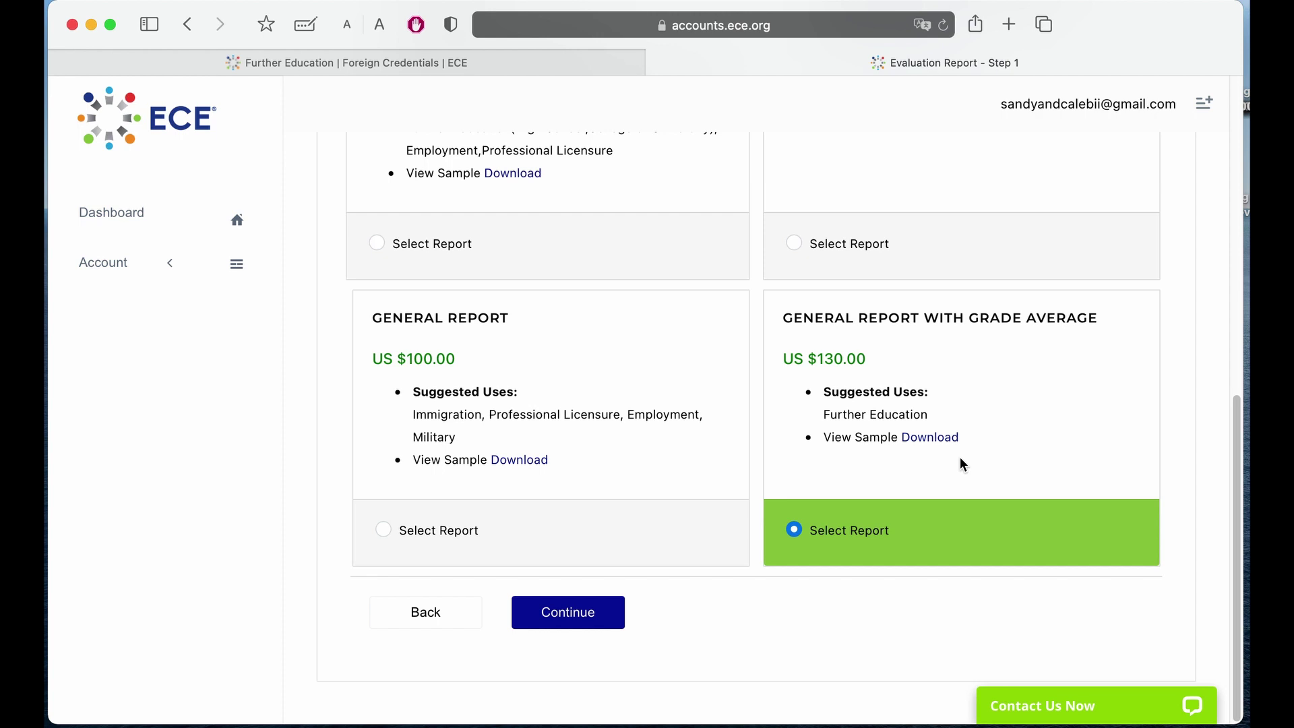
{"action": "scroll", "coordinate": [962, 464], "scroll_direction": "up", "scroll_amount": 5}
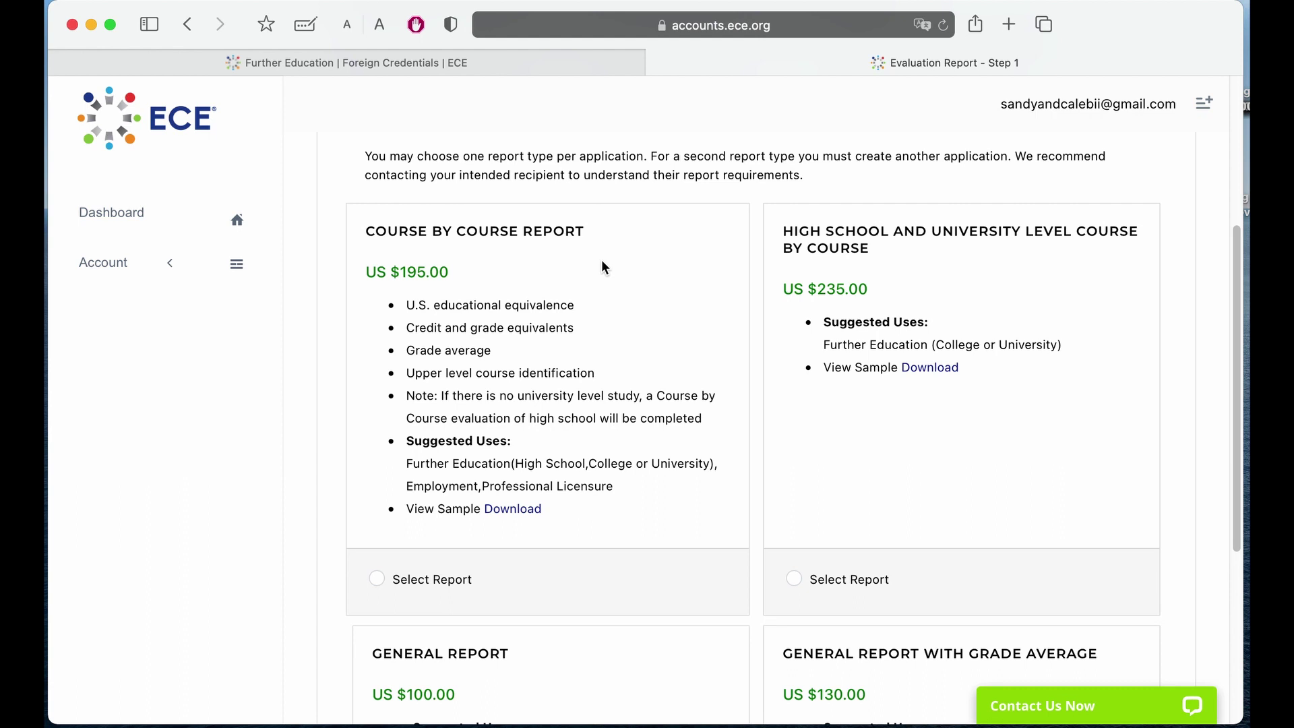
{"action": "scroll", "coordinate": [602, 266], "scroll_direction": "down", "scroll_amount": 1}
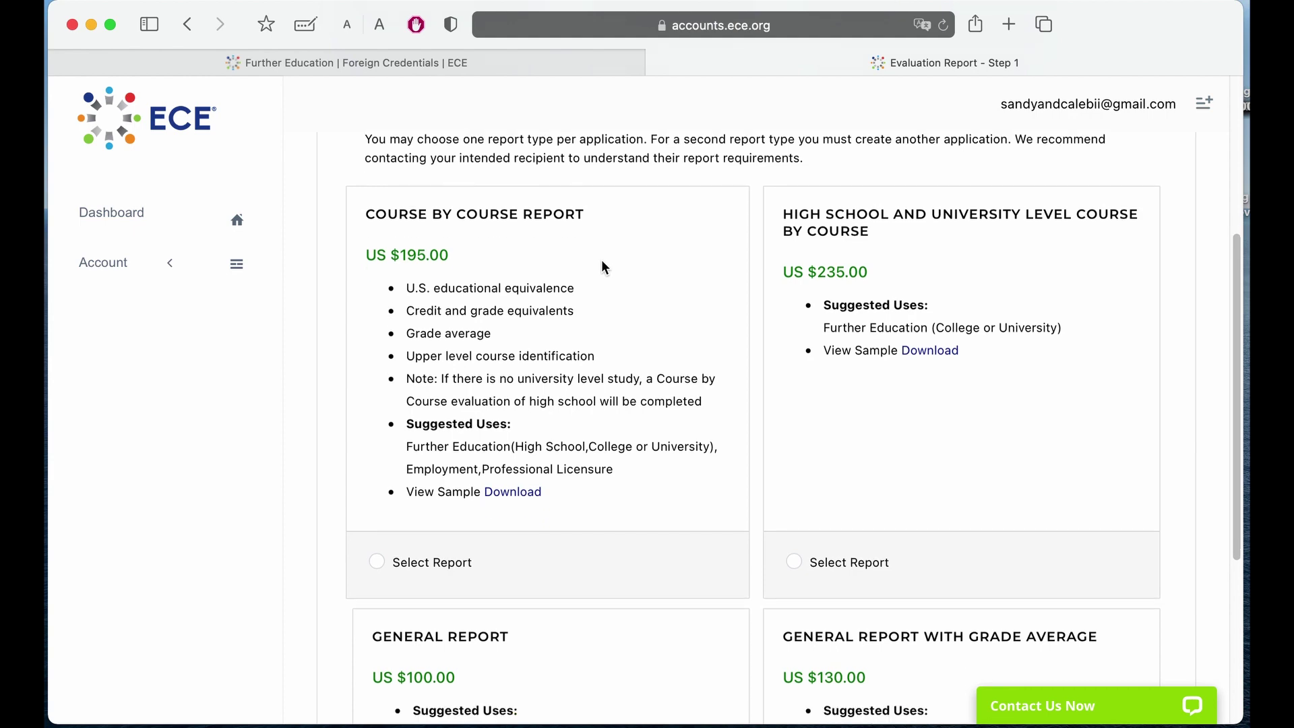
{"action": "scroll", "coordinate": [601, 266], "scroll_direction": "down", "scroll_amount": 5}
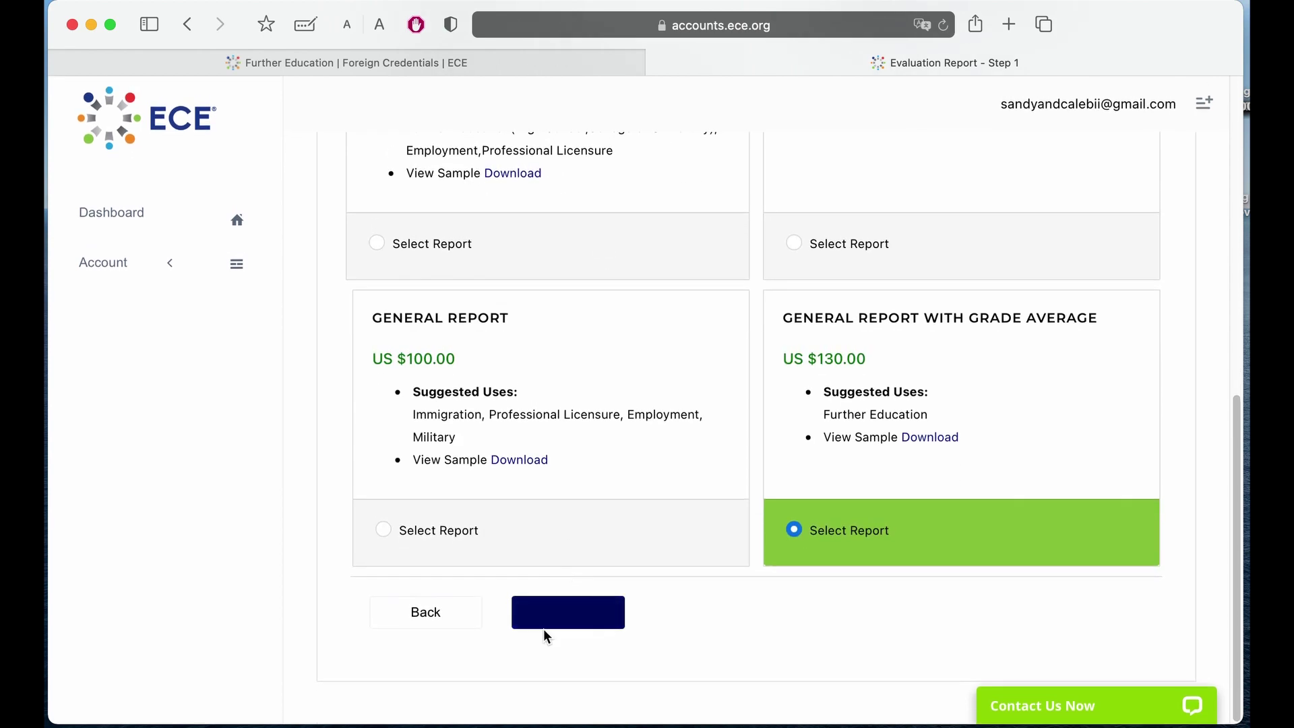
{"action": "left_click", "coordinate": [560, 623]}
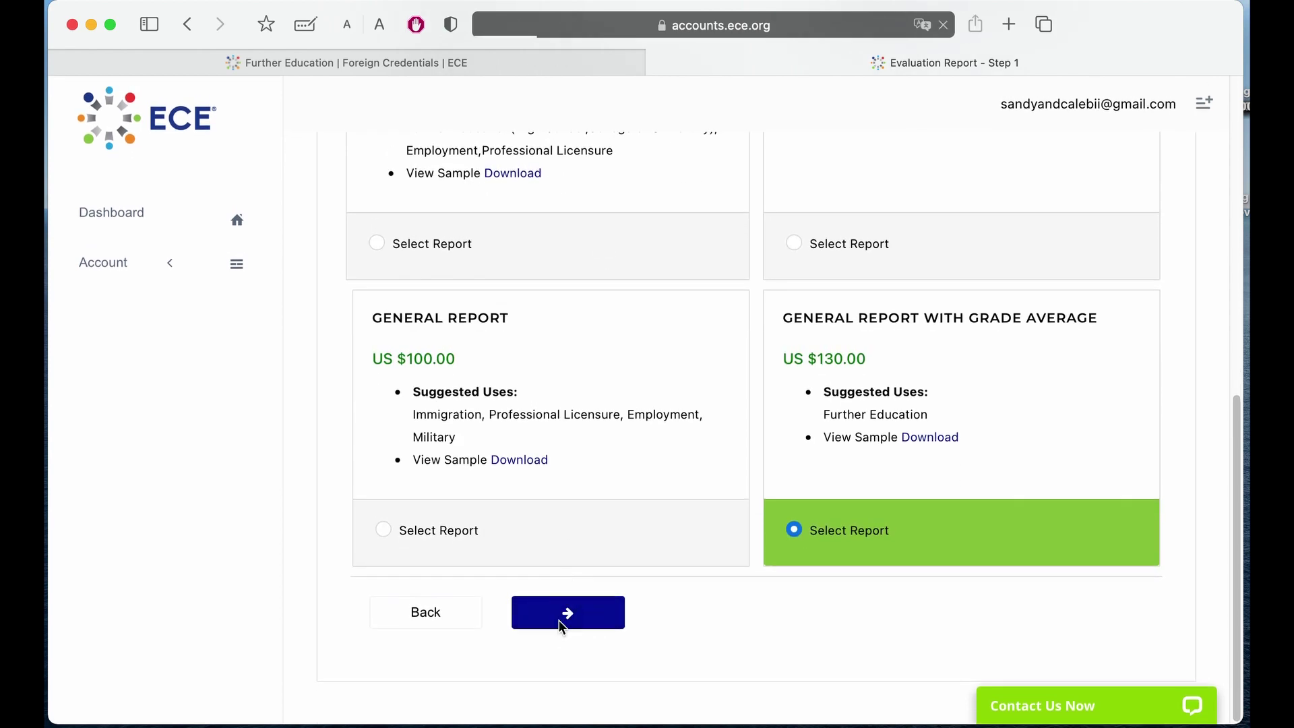
Enter Thailand, Western University and Bangkok as the institution details, marked as graduated.
{"action": "scroll", "coordinate": [987, 398], "scroll_direction": "down", "scroll_amount": 6}
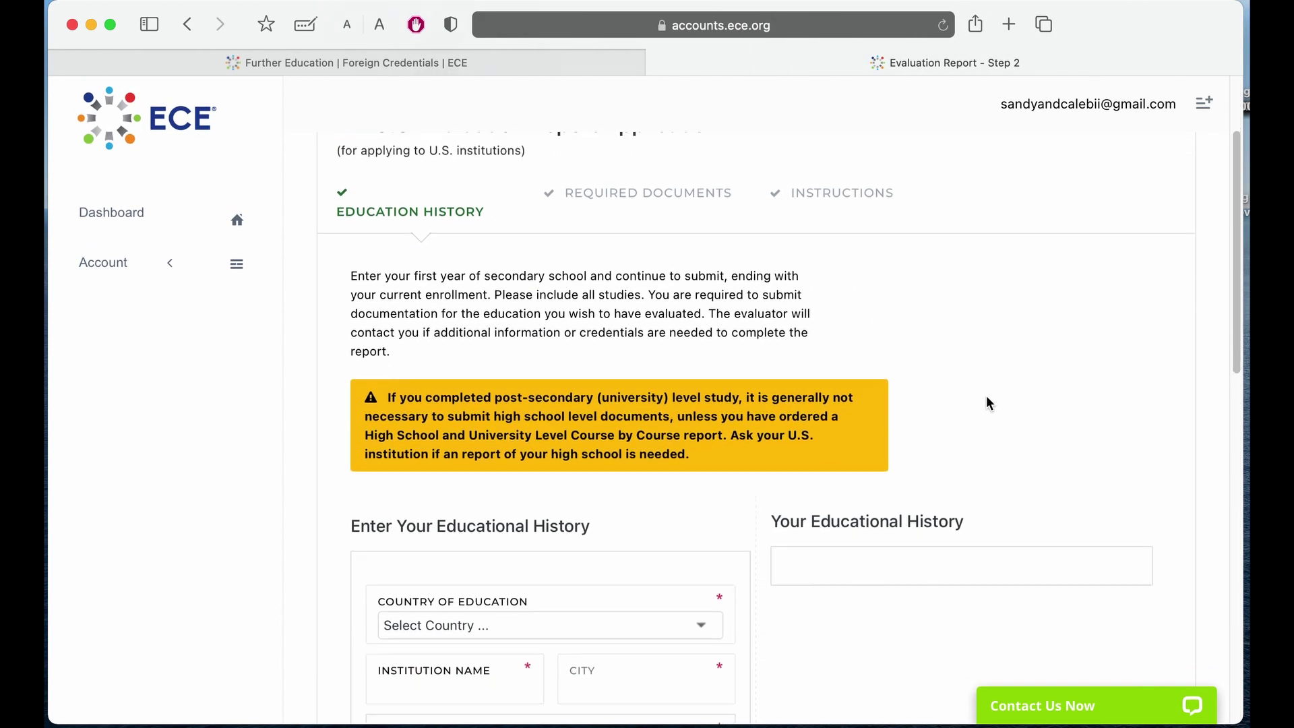
{"action": "scroll", "coordinate": [988, 402], "scroll_direction": "down", "scroll_amount": 2}
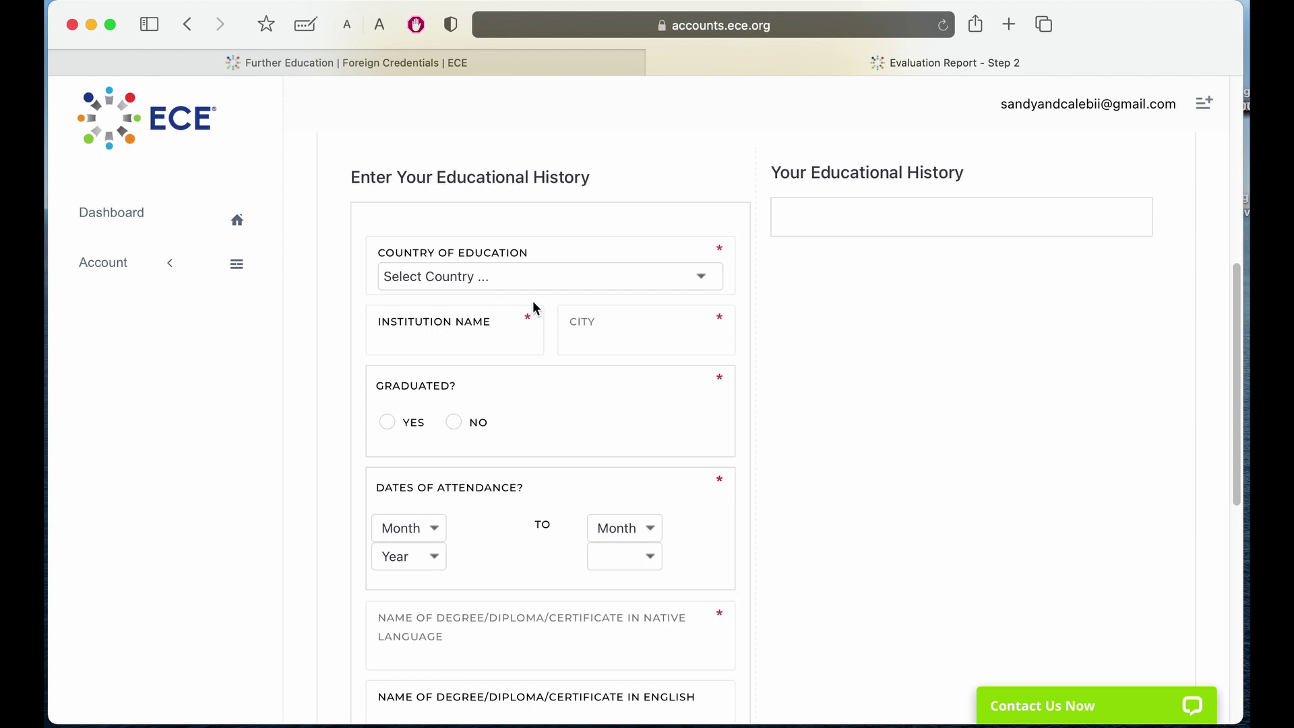
{"action": "left_click", "coordinate": [485, 283]}
{"action": "key", "text": "End"}
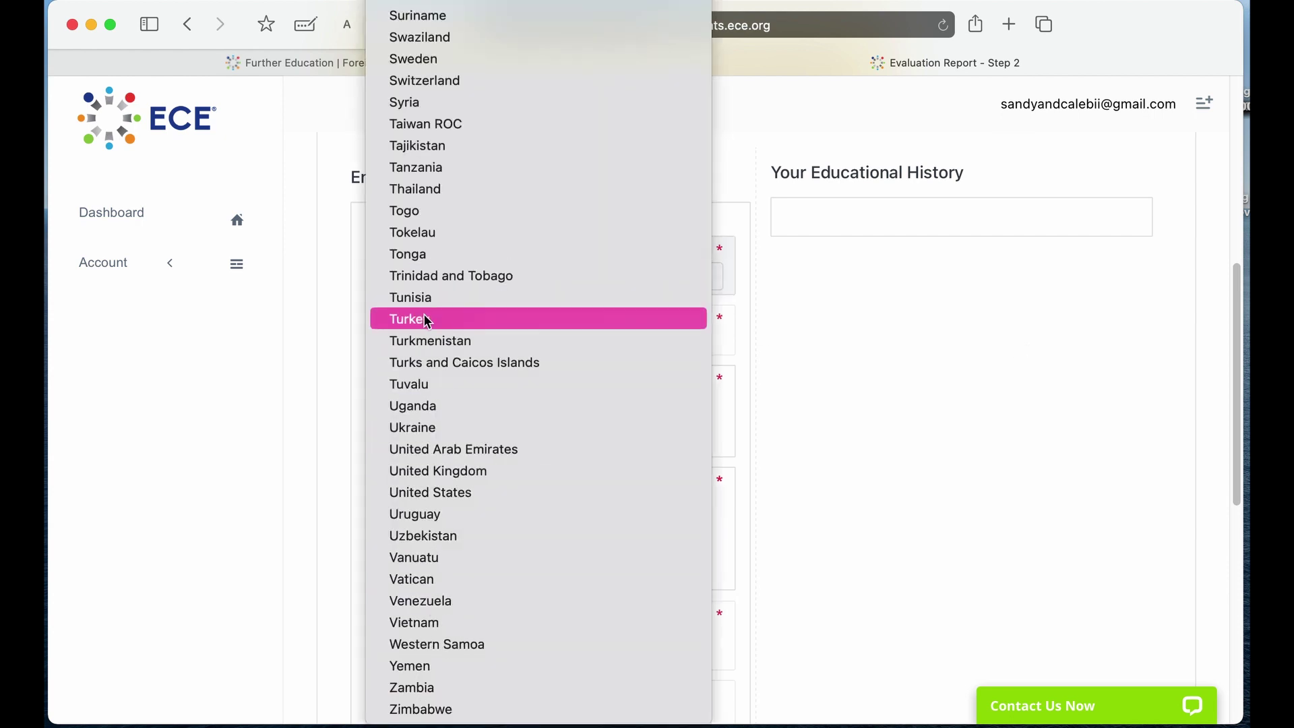
{"action": "left_click", "coordinate": [425, 188]}
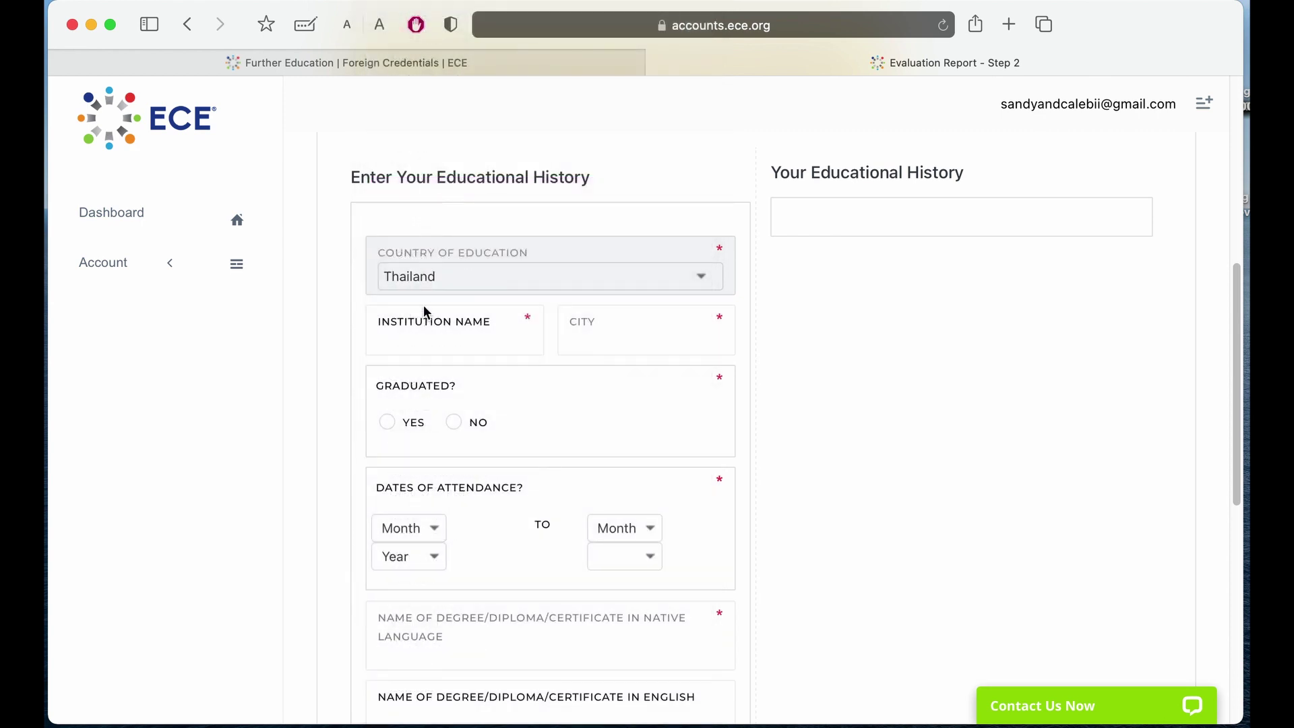
{"action": "left_click", "coordinate": [429, 338]}
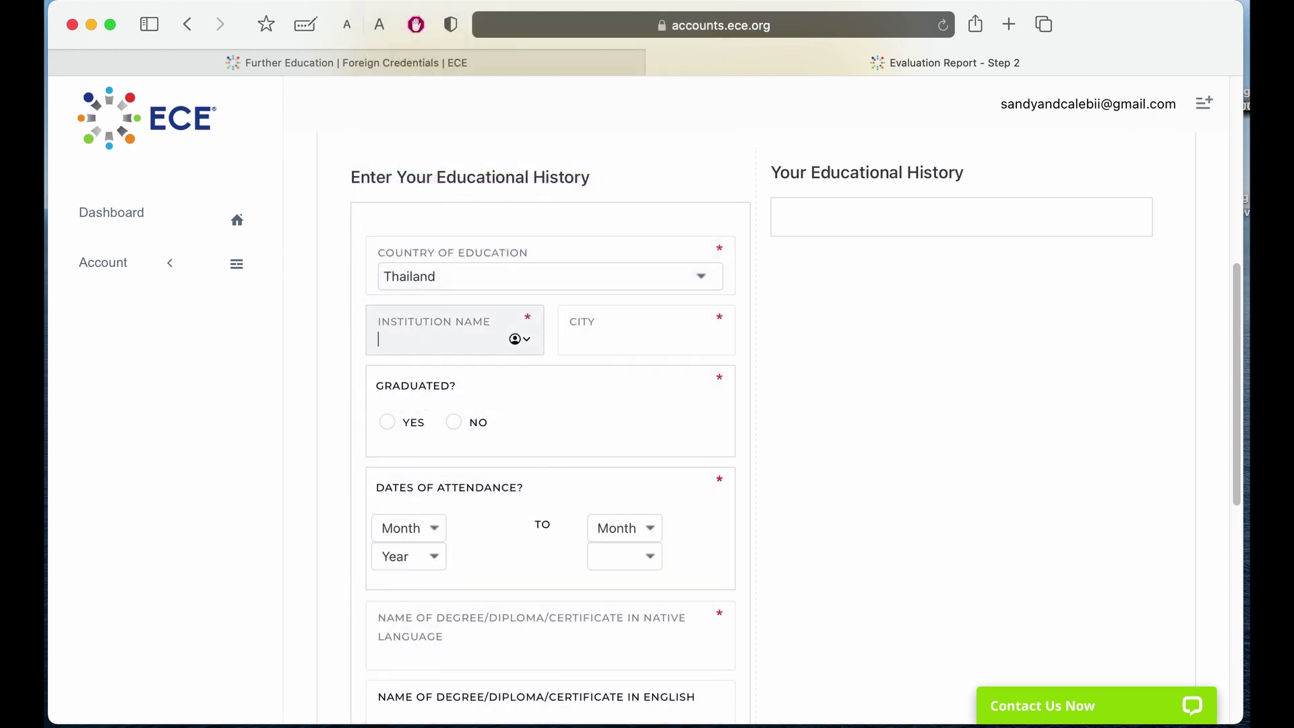
{"action": "type", "text": "Western University"}
{"action": "left_click", "coordinate": [615, 340]}
{"action": "type", "text": "Bangkok"}
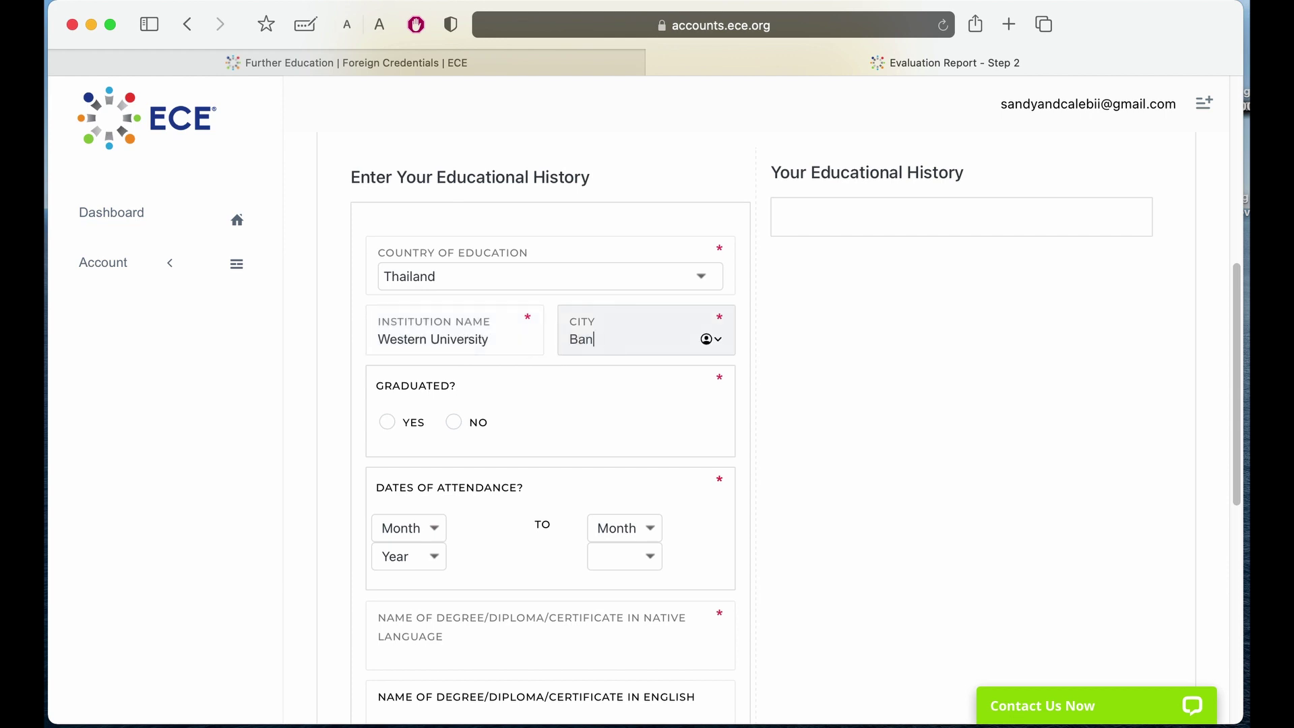
{"action": "left_click", "coordinate": [394, 433]}
Set the attendance dates from Jan 2019 to Jan 2021.
{"action": "scroll", "coordinate": [464, 436], "scroll_direction": "down", "scroll_amount": 3}
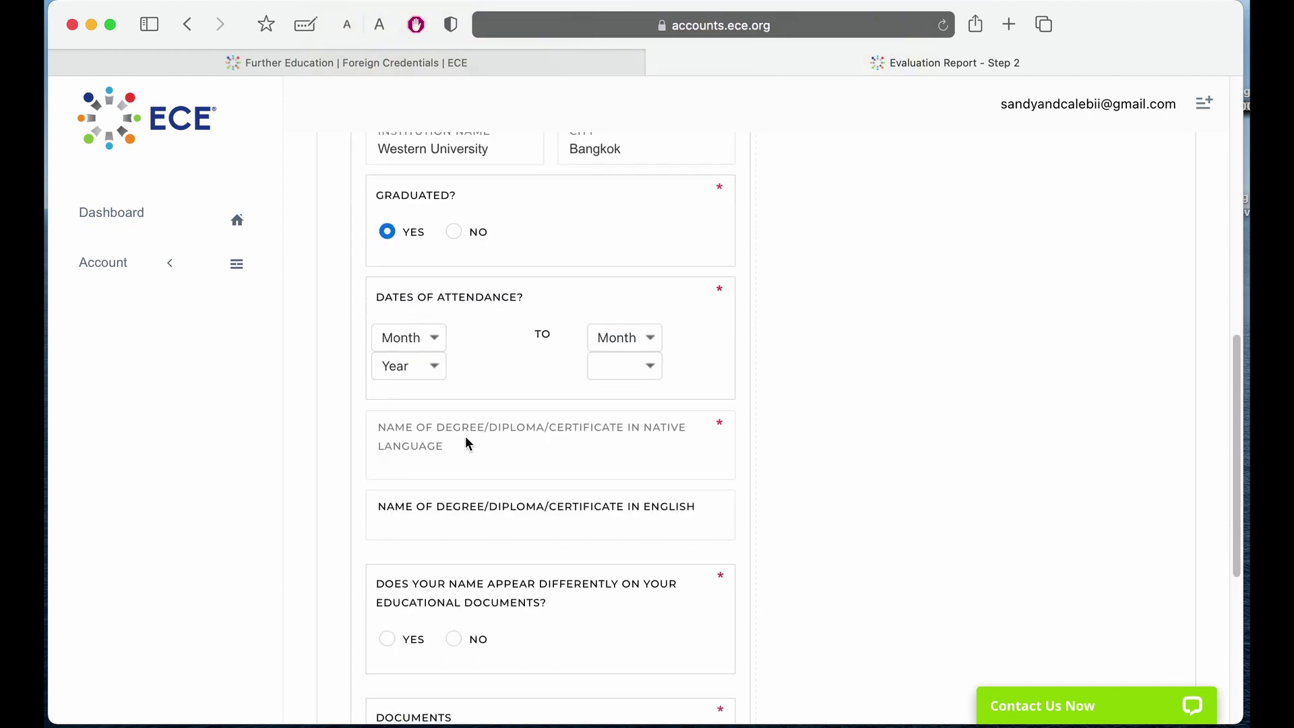
{"action": "left_click", "coordinate": [419, 337]}
{"action": "left_click", "coordinate": [415, 355]}
{"action": "left_click", "coordinate": [410, 368]}
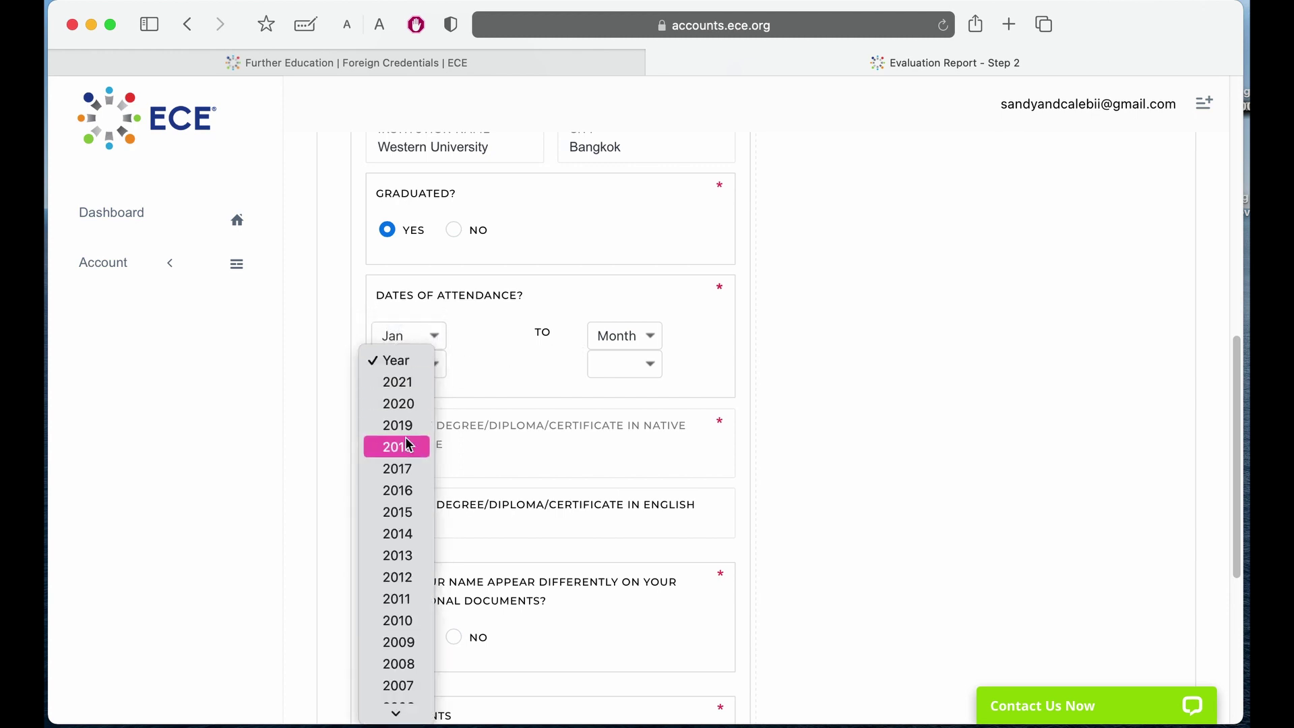
{"action": "left_click", "coordinate": [404, 423]}
{"action": "left_click", "coordinate": [593, 331]}
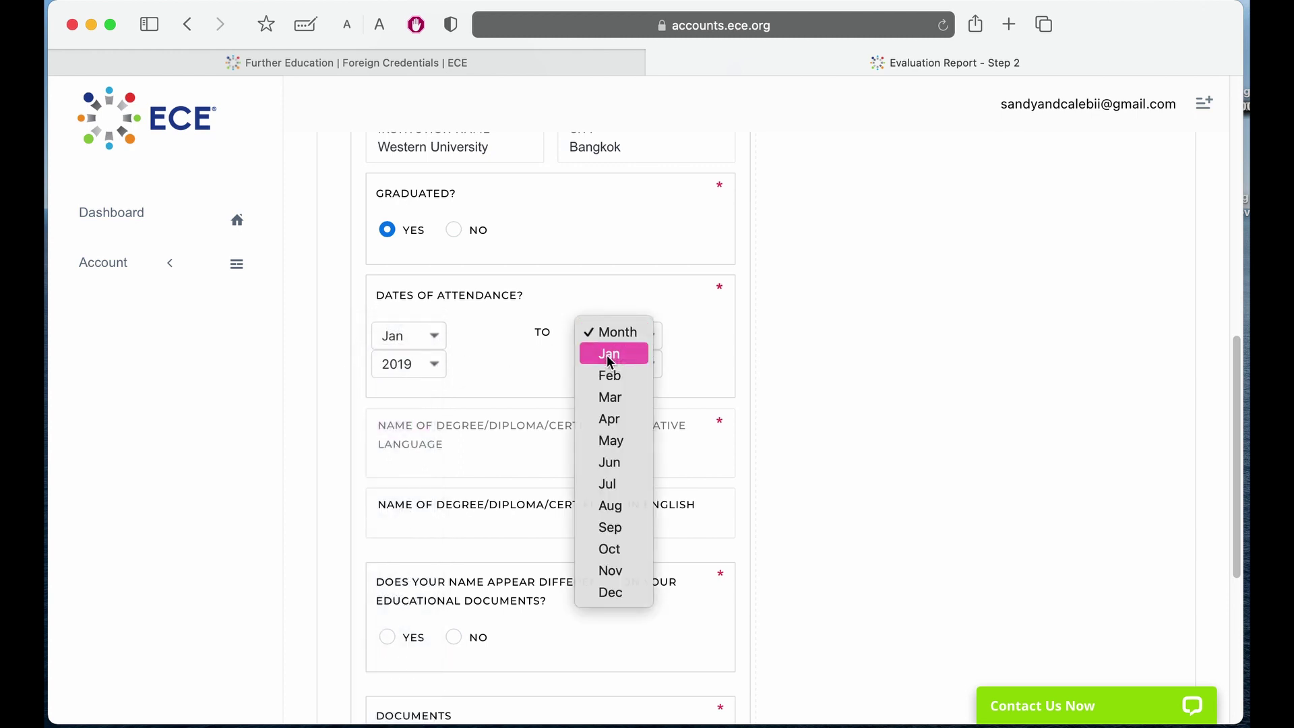
{"action": "left_click", "coordinate": [610, 353]}
{"action": "left_click", "coordinate": [610, 365]}
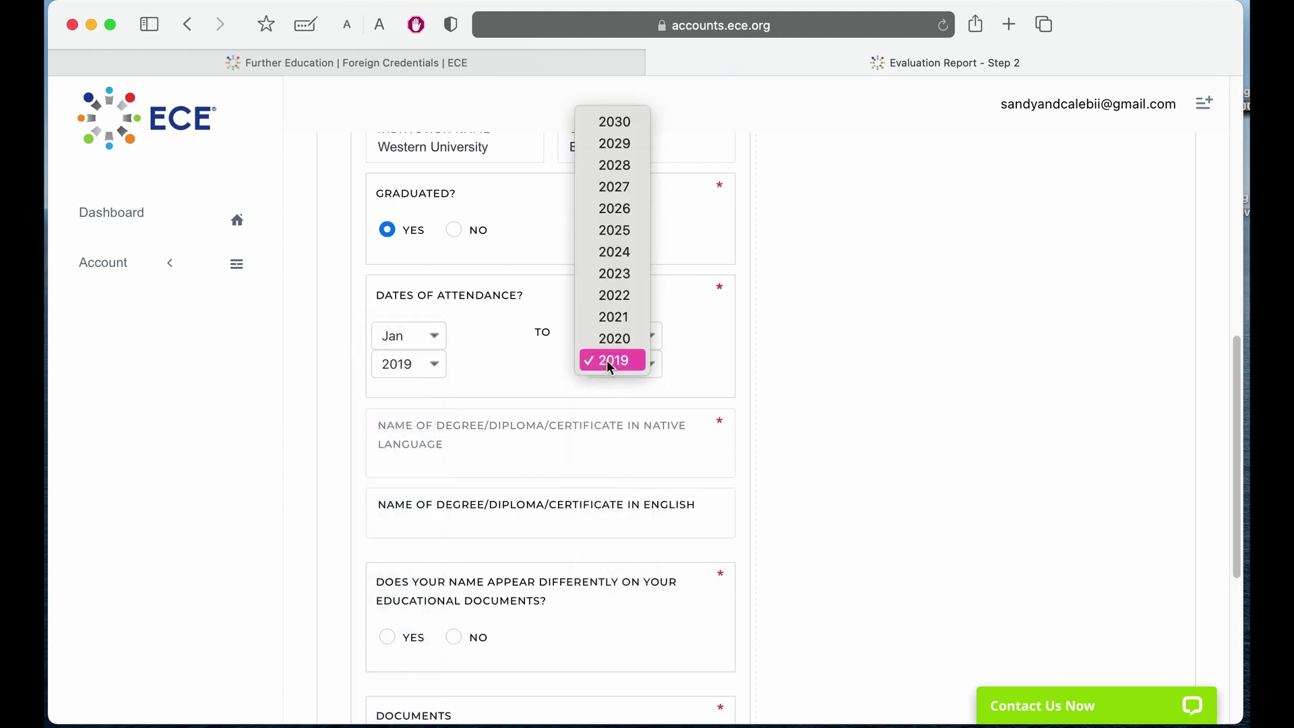
{"action": "left_click", "coordinate": [627, 319]}
Enter native degree name 'ทพญ', answer the name and evaluation questions, and save the entry.
{"action": "scroll", "coordinate": [634, 341], "scroll_direction": "down", "scroll_amount": 5}
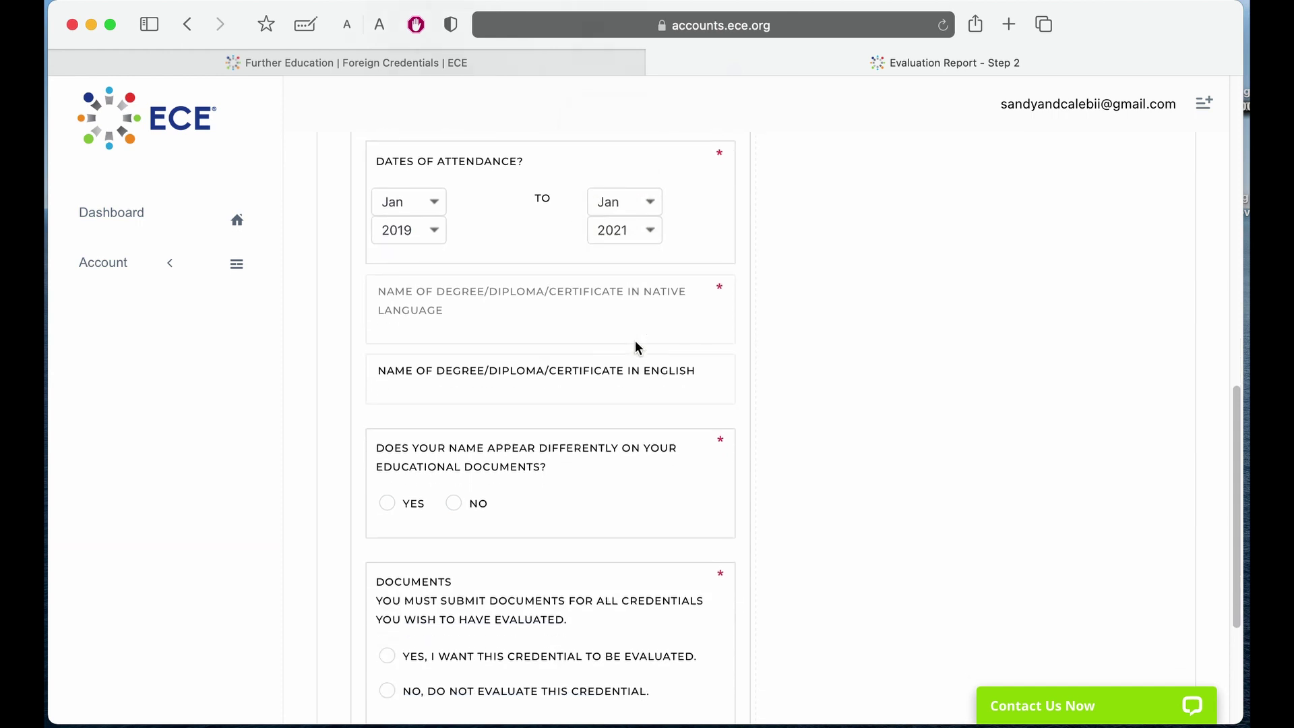
{"action": "left_click", "coordinate": [595, 267]}
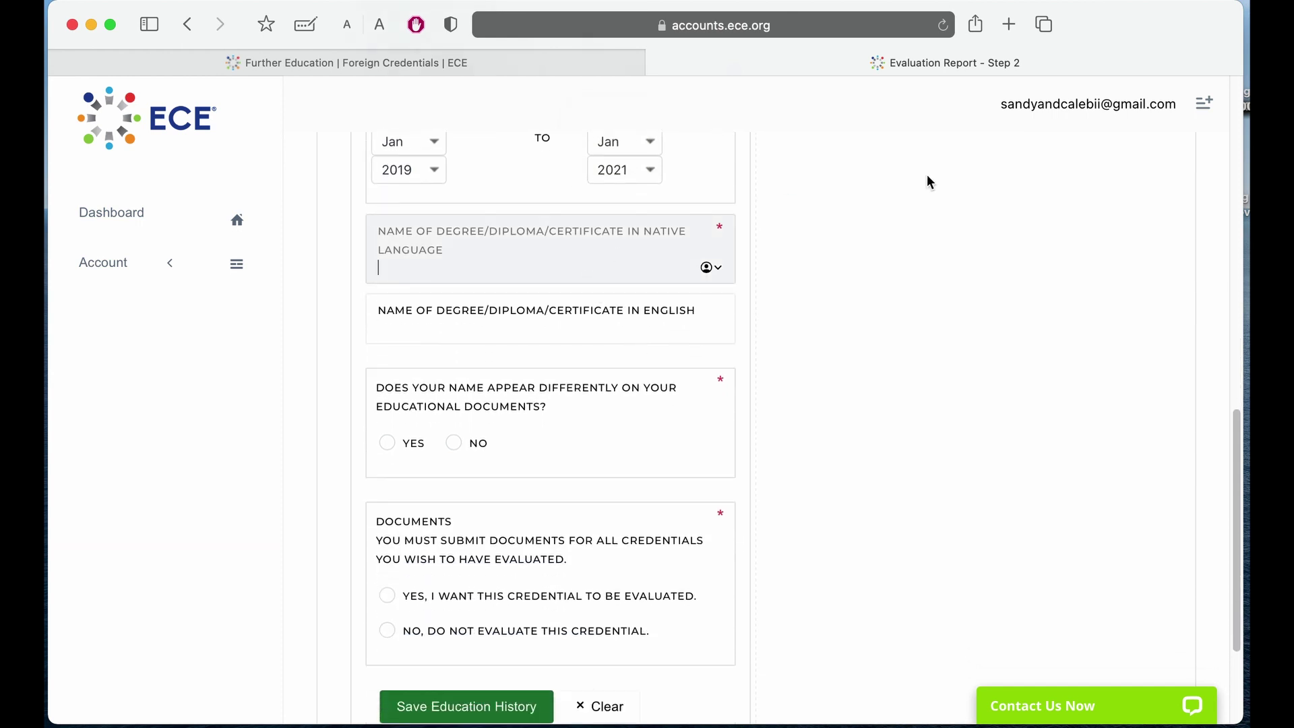
{"action": "type", "text": "ทพญ"}
{"action": "scroll", "coordinate": [872, 272], "scroll_direction": "down", "scroll_amount": 2}
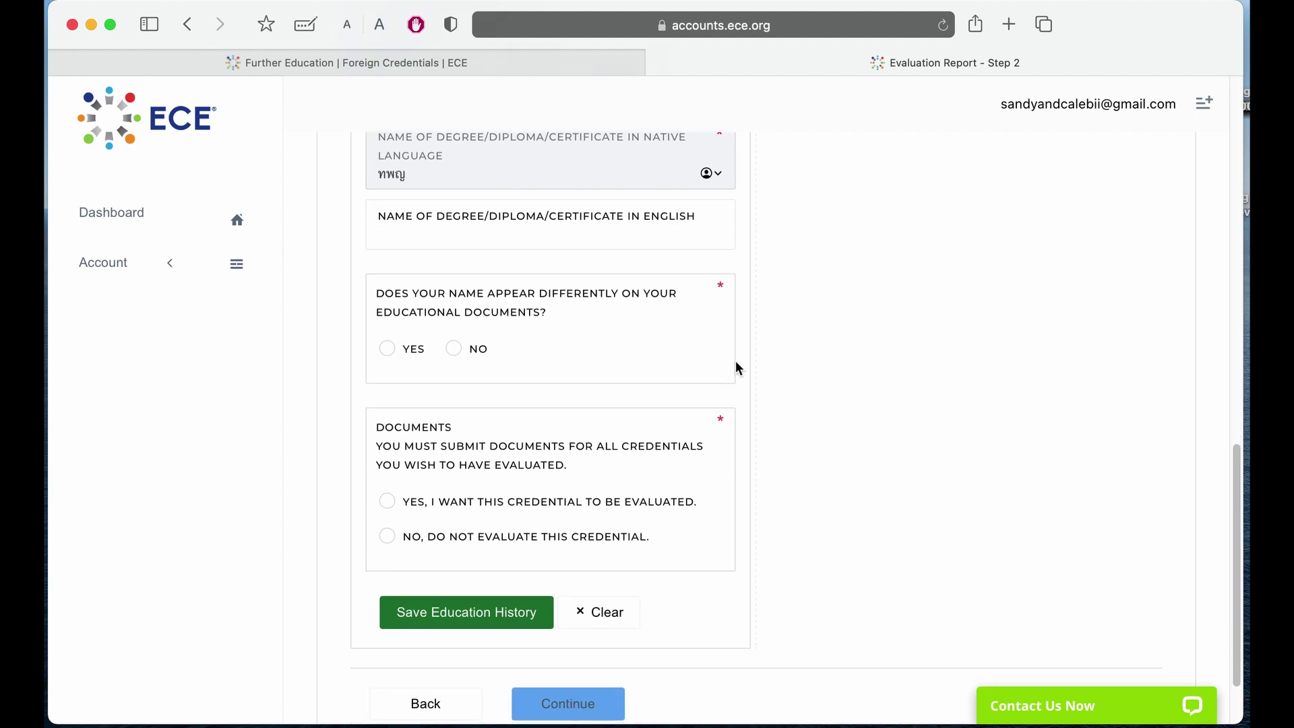
{"action": "left_click", "coordinate": [453, 349]}
{"action": "scroll", "coordinate": [483, 396], "scroll_direction": "down", "scroll_amount": 2}
{"action": "left_click", "coordinate": [389, 412]}
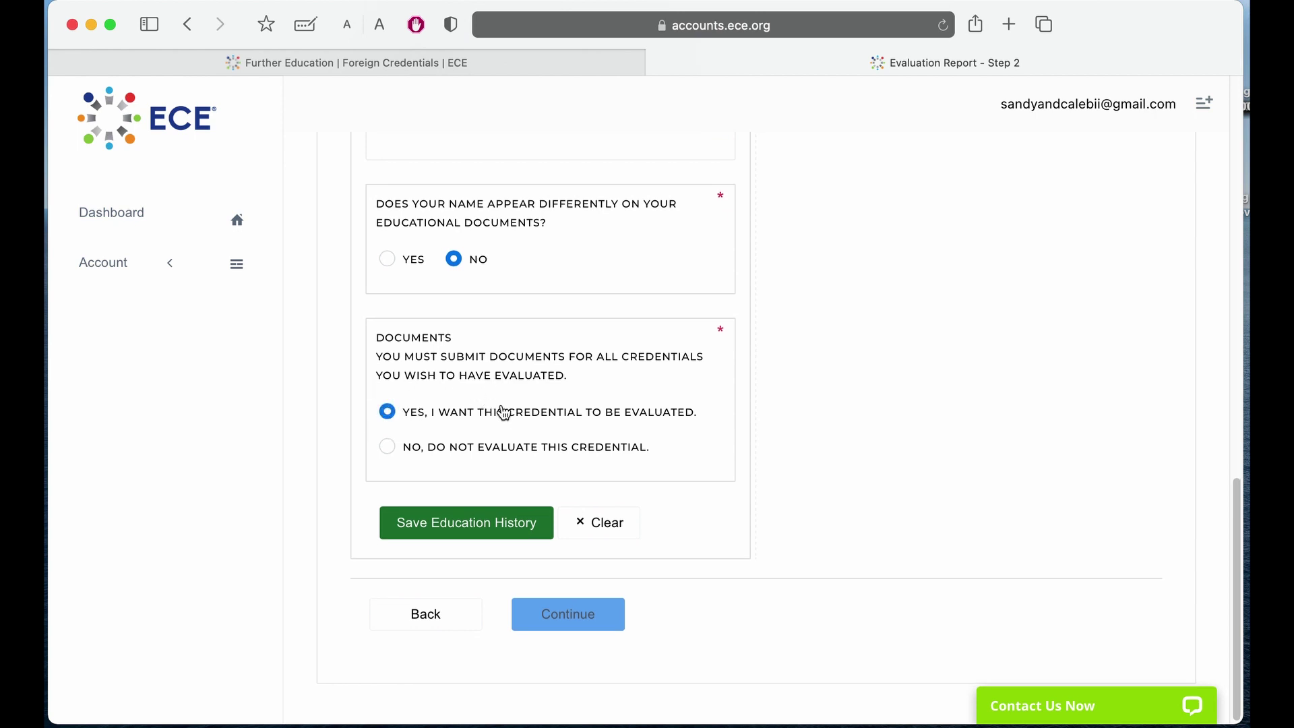
{"action": "left_click", "coordinate": [437, 535]}
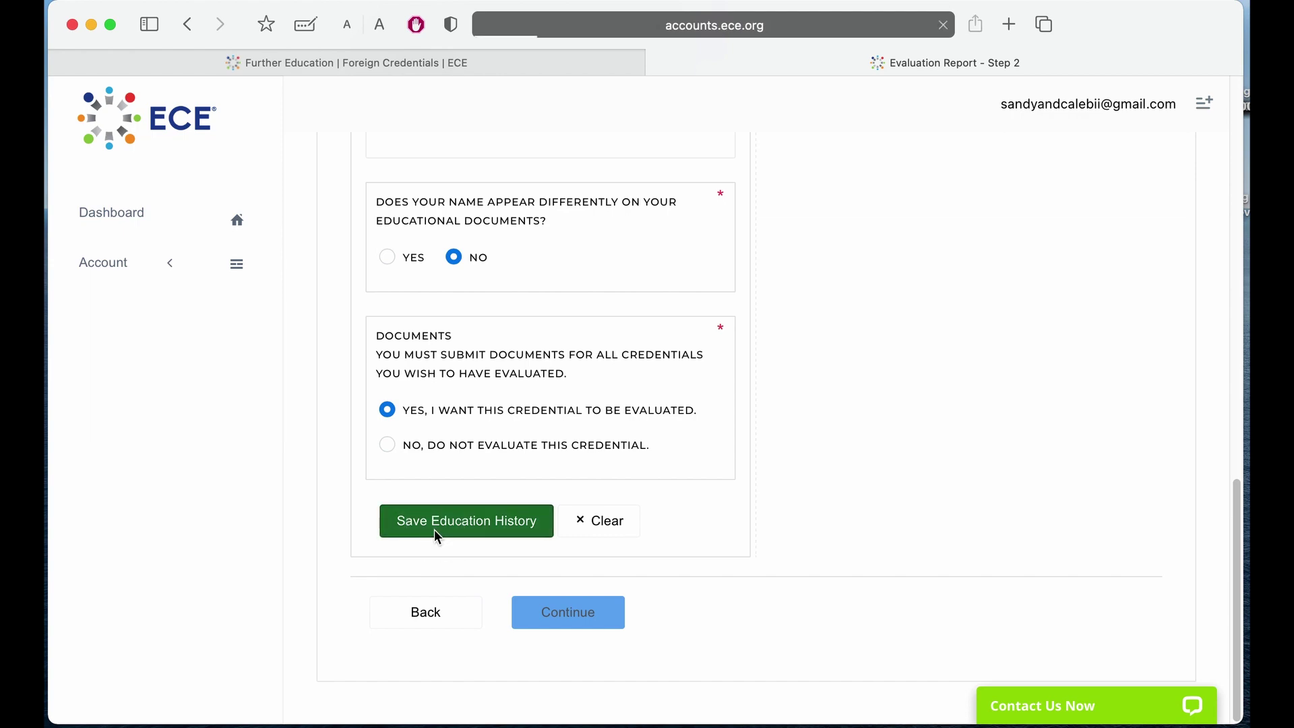
Continue from Educational History to the required documents step.
{"action": "scroll", "coordinate": [1001, 520], "scroll_direction": "down", "scroll_amount": 5}
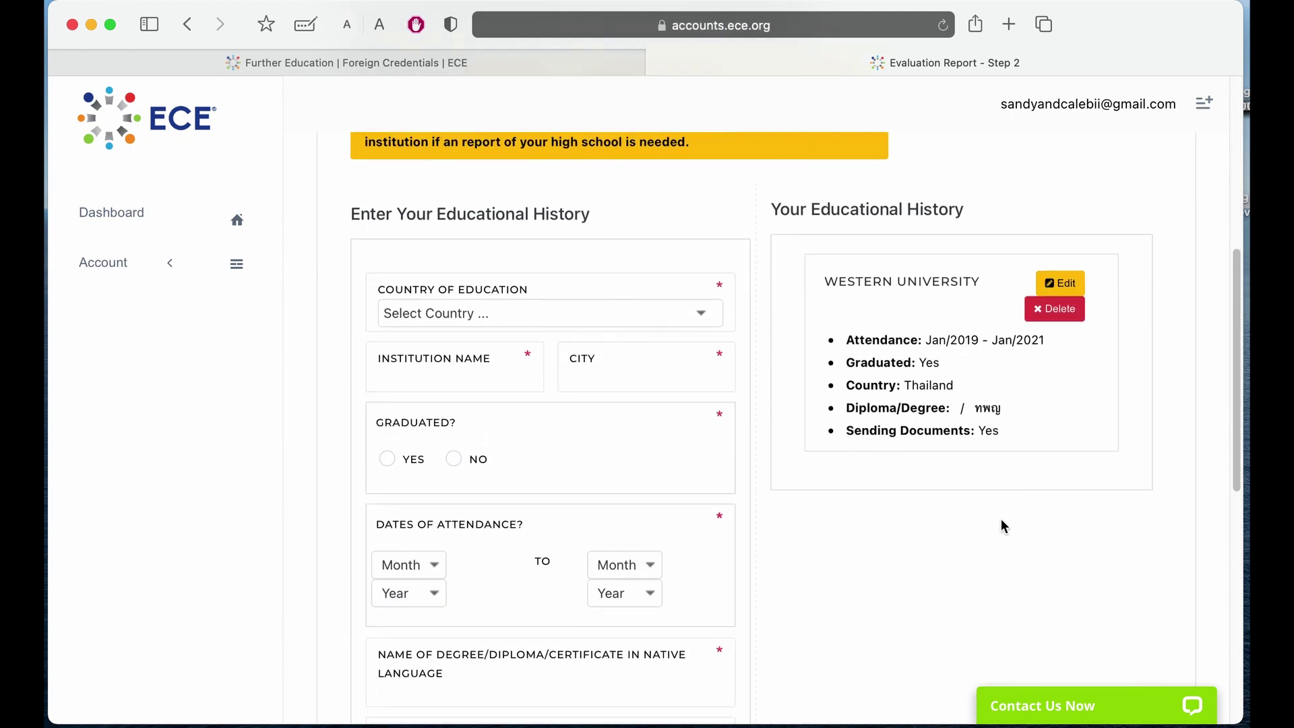
{"action": "scroll", "coordinate": [1002, 519], "scroll_direction": "down", "scroll_amount": 1}
{"action": "scroll", "coordinate": [851, 423], "scroll_direction": "down", "scroll_amount": 10}
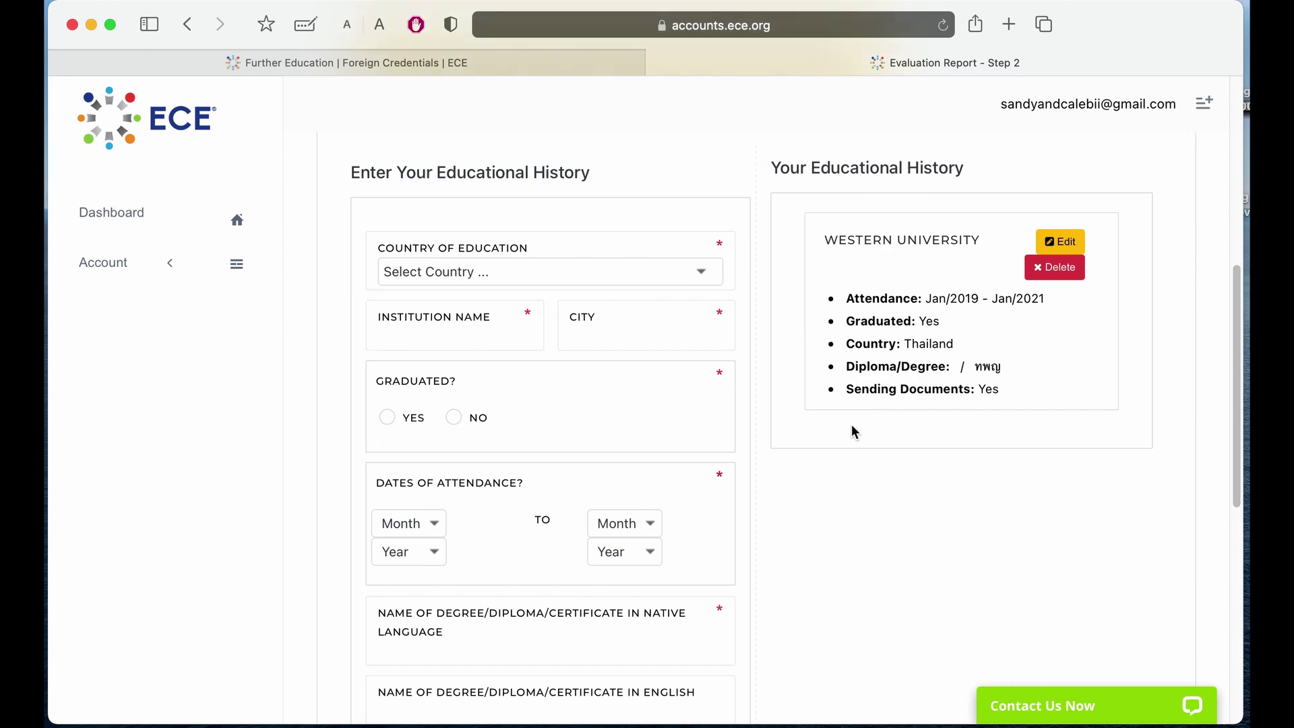
{"action": "scroll", "coordinate": [525, 556], "scroll_direction": "down", "scroll_amount": 5}
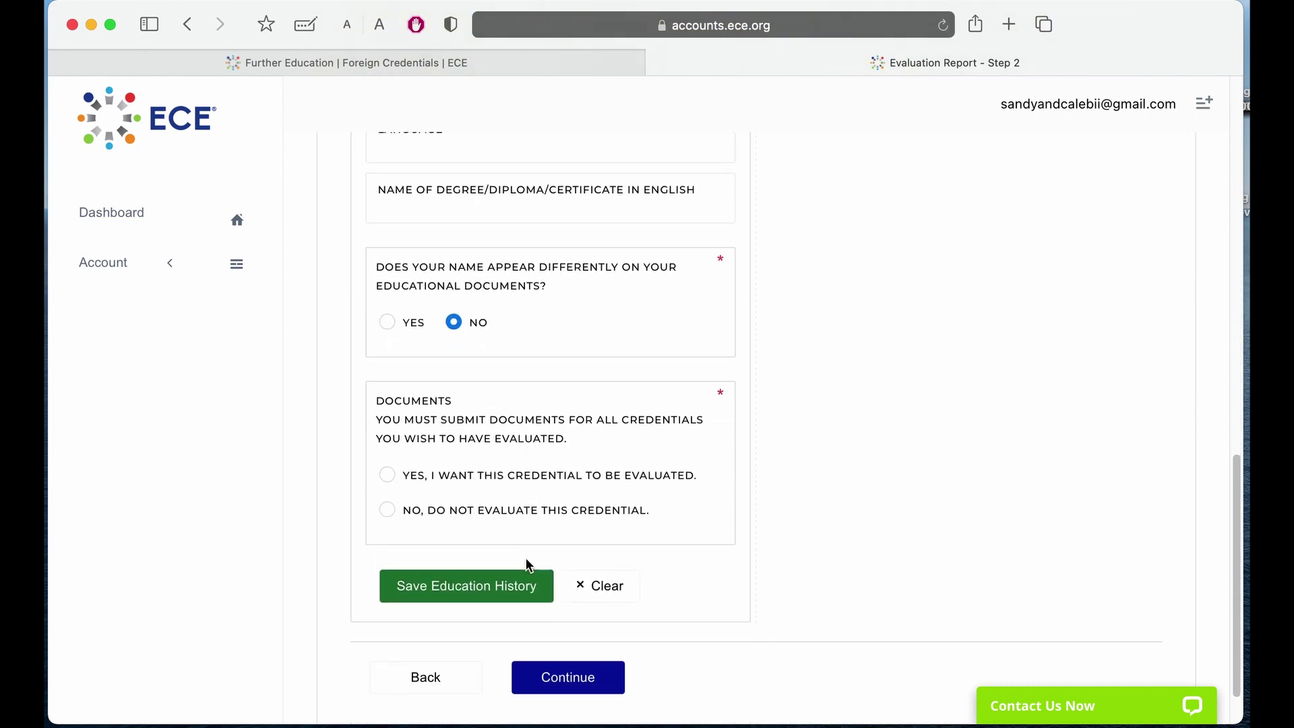
{"action": "left_click", "coordinate": [564, 614]}
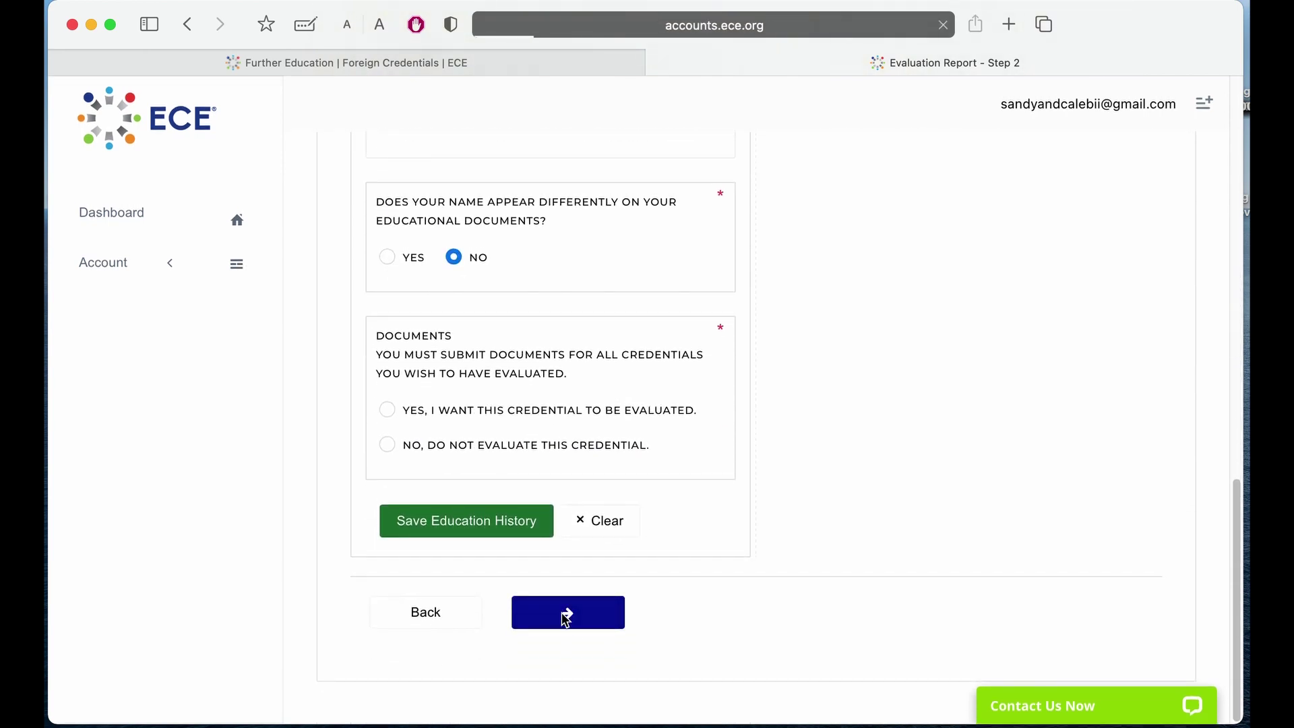
Read the Thailand documentation requirements, tick 'I have read and understand', and continue.
{"action": "scroll", "coordinate": [1061, 450], "scroll_direction": "down", "scroll_amount": 10}
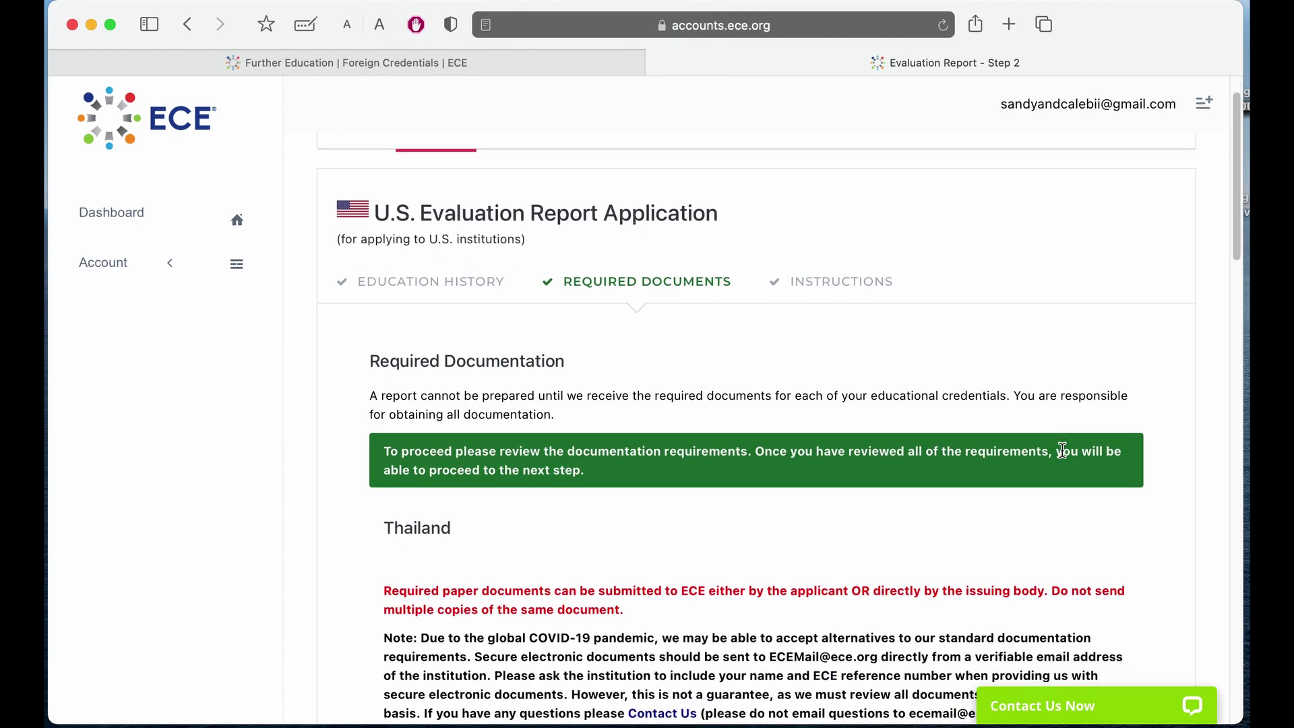
{"action": "scroll", "coordinate": [1063, 455], "scroll_direction": "down", "scroll_amount": 10}
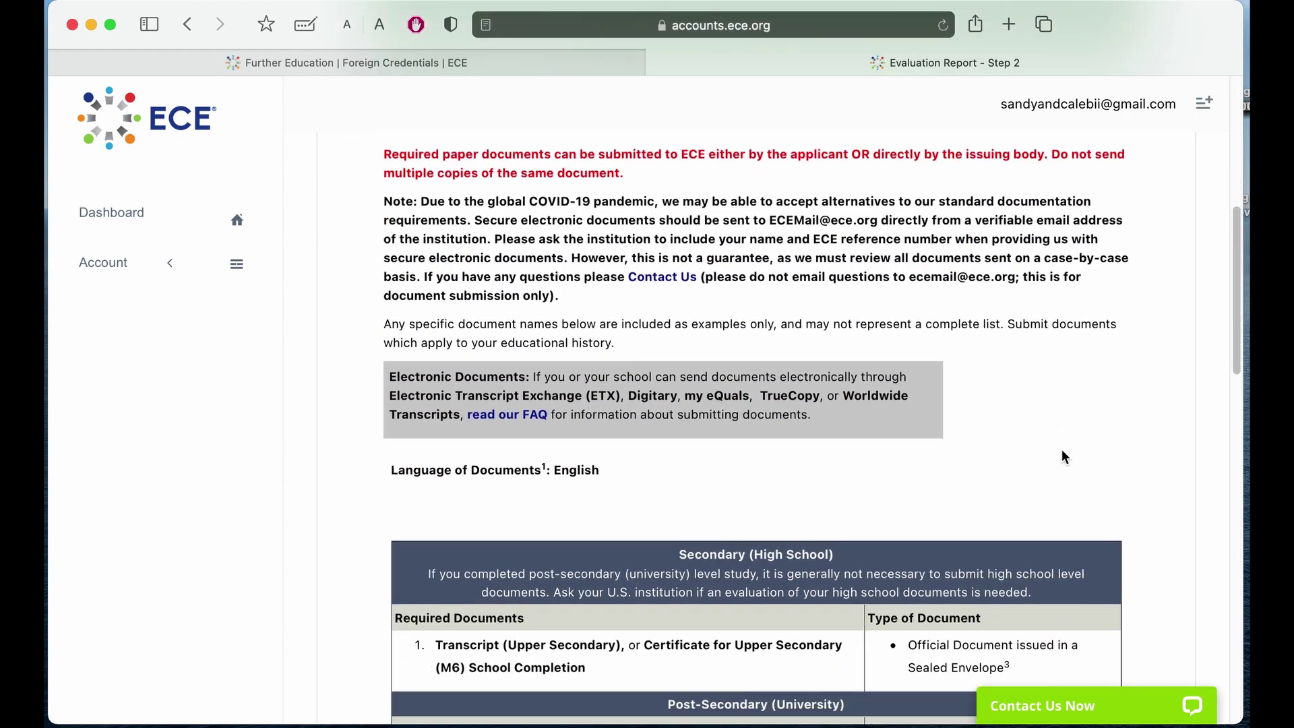
{"action": "scroll", "coordinate": [1063, 456], "scroll_direction": "down", "scroll_amount": 4}
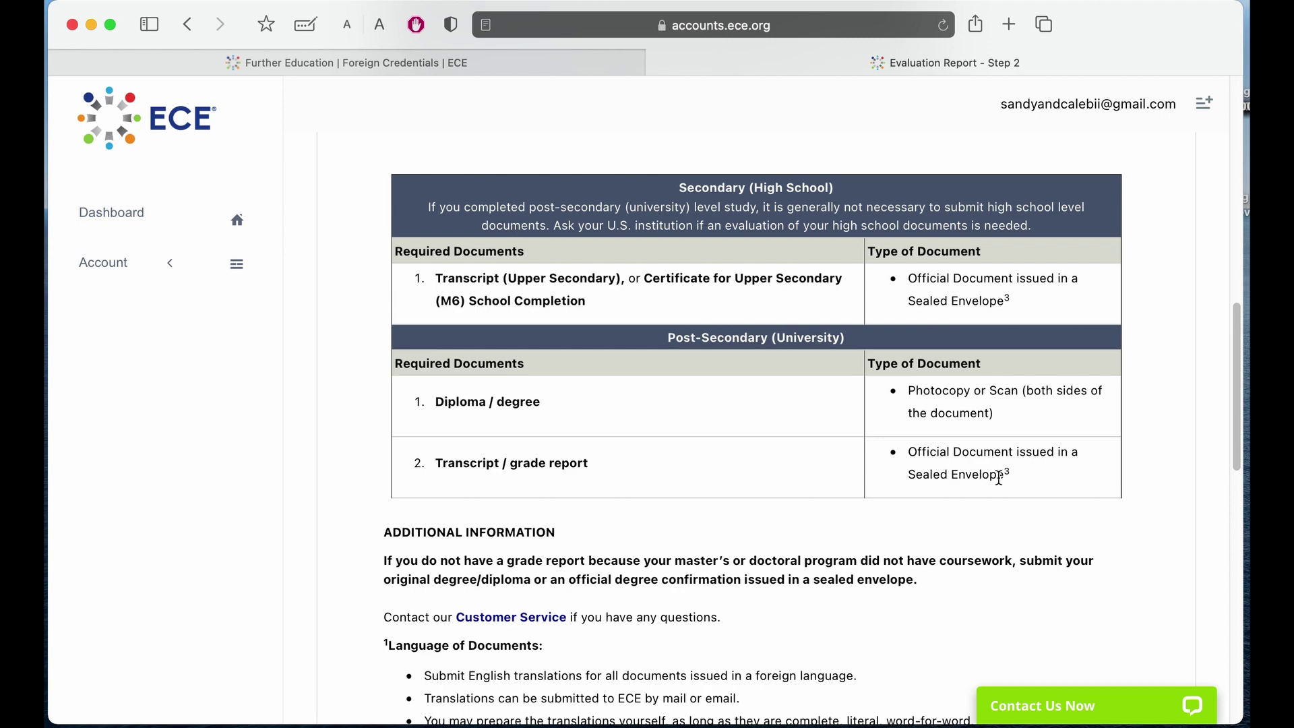
{"action": "scroll", "coordinate": [1011, 475], "scroll_direction": "up", "scroll_amount": 15}
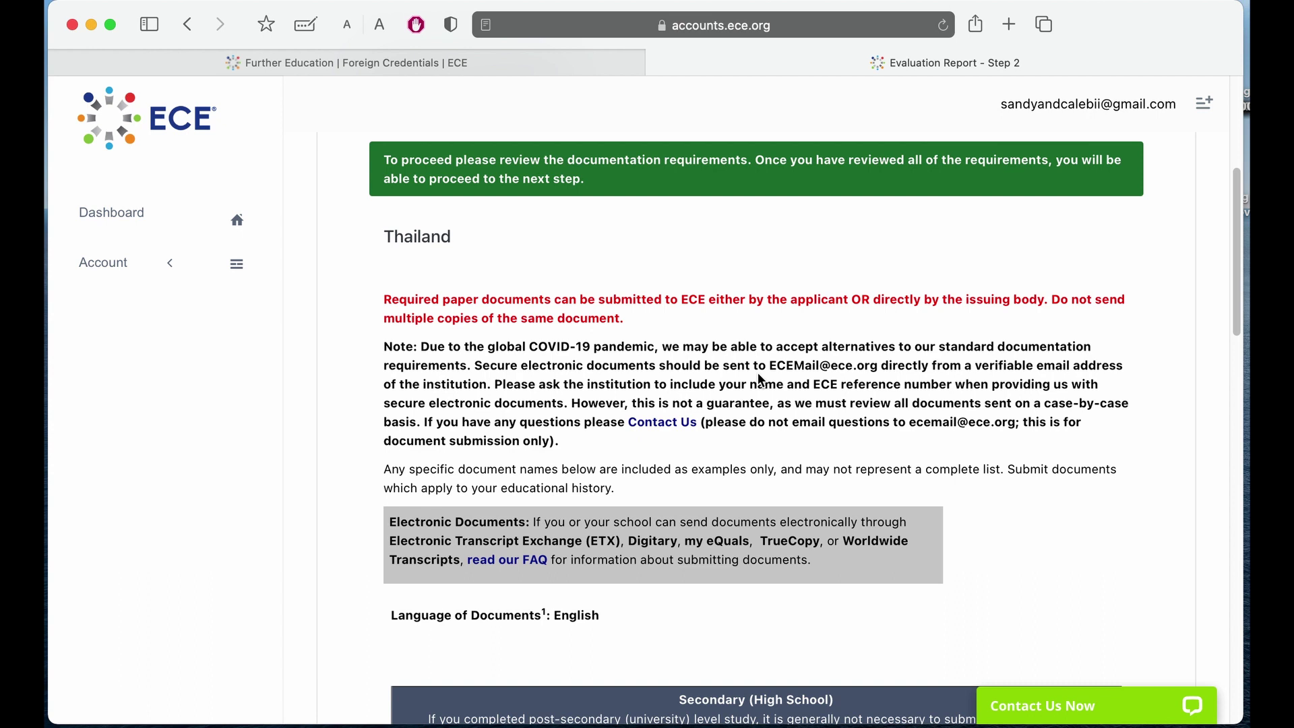
{"action": "scroll", "coordinate": [759, 379], "scroll_direction": "down", "scroll_amount": 15}
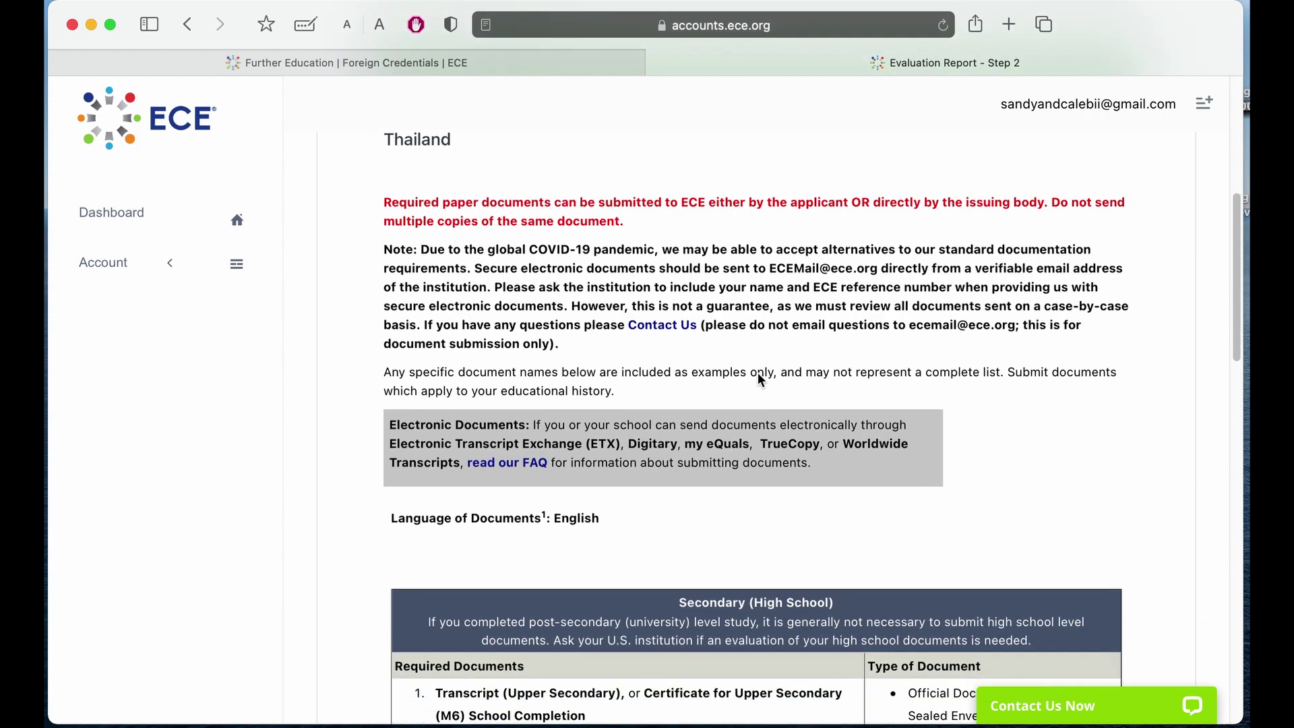
{"action": "scroll", "coordinate": [758, 376], "scroll_direction": "down", "scroll_amount": 10}
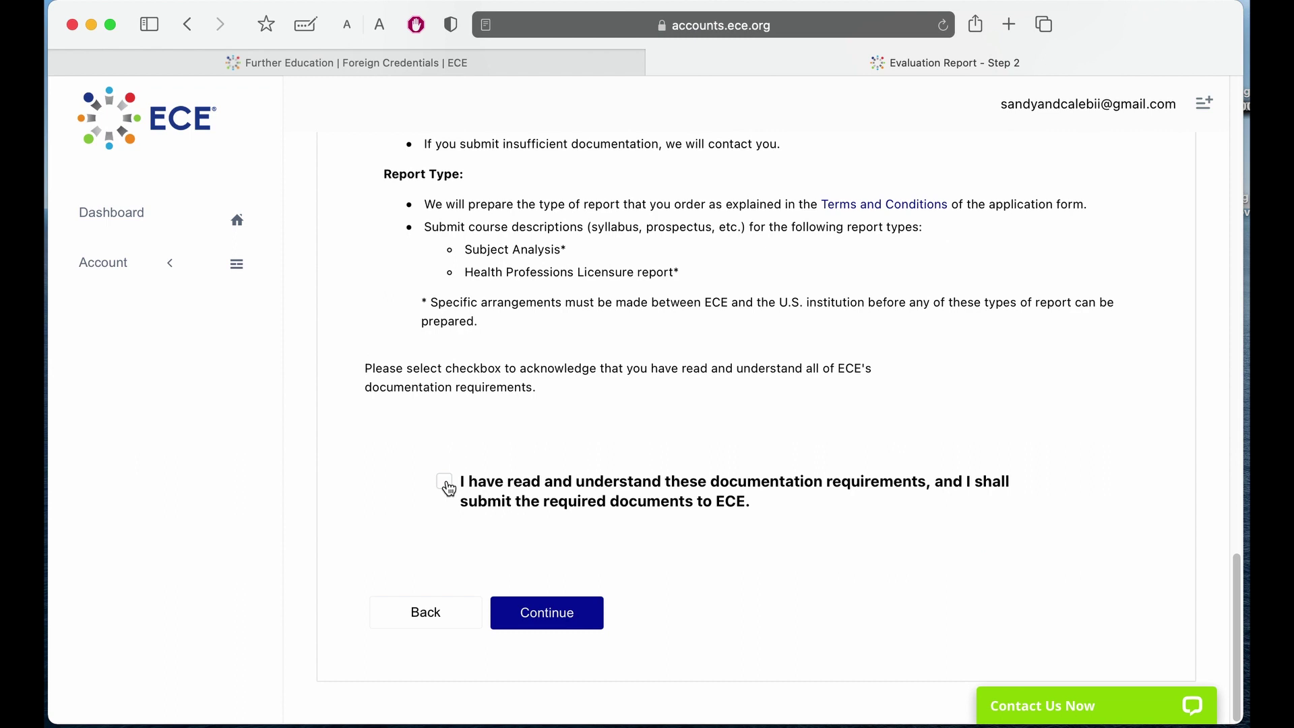
{"action": "left_click", "coordinate": [445, 483]}
{"action": "left_click", "coordinate": [549, 619]}
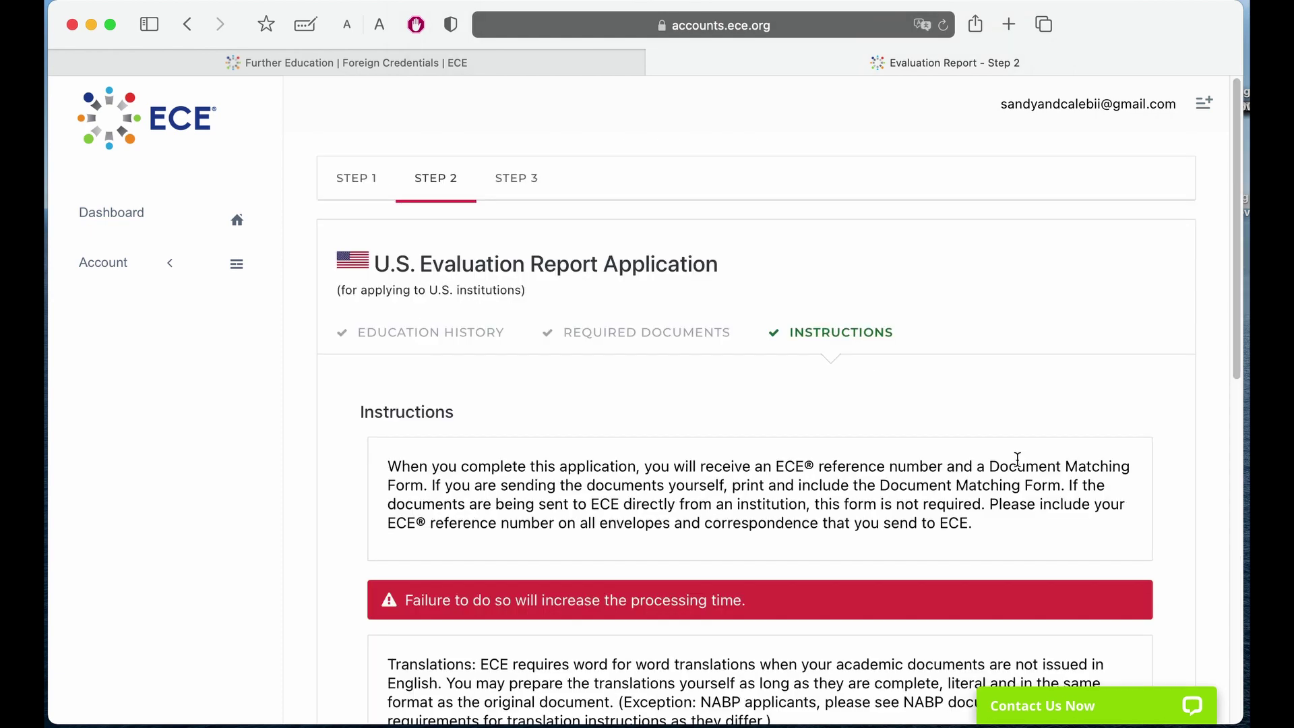
Read through the document-mailing instructions, including the Translations note, and continue to Step 3.
{"action": "scroll", "coordinate": [1017, 458], "scroll_direction": "down", "scroll_amount": 5}
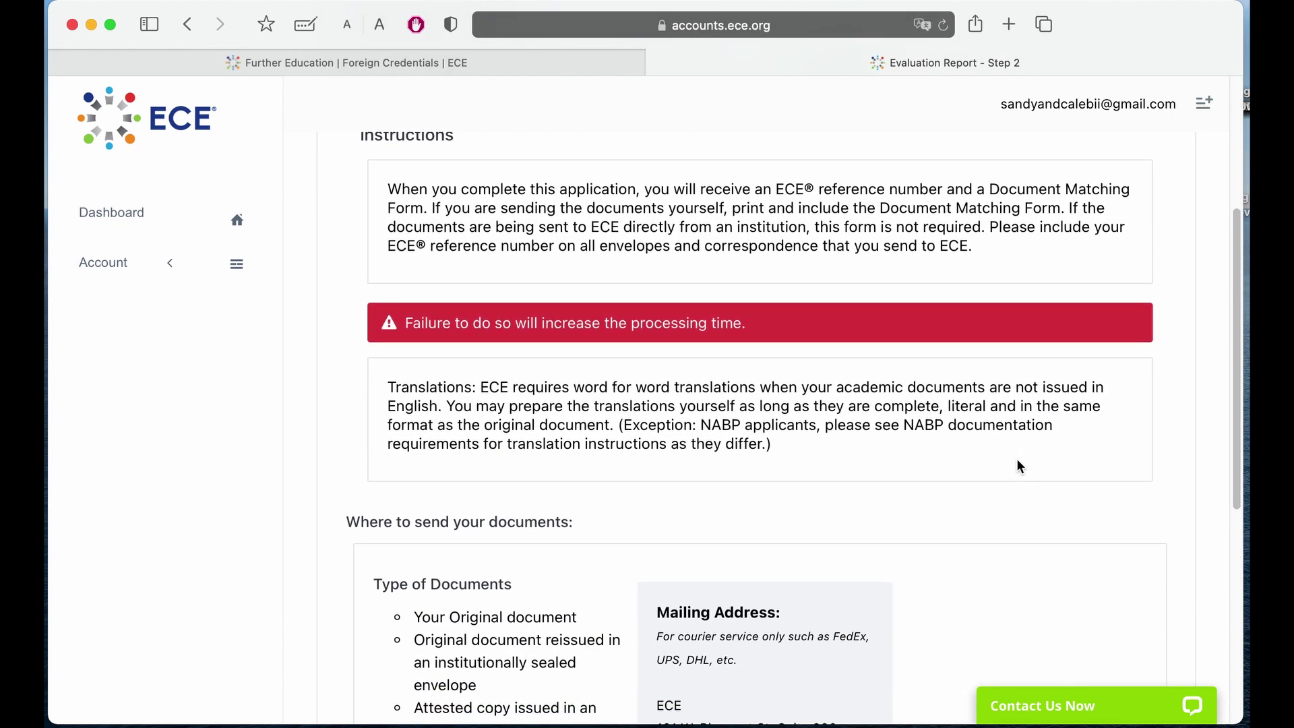
{"action": "scroll", "coordinate": [1017, 460], "scroll_direction": "down", "scroll_amount": 4}
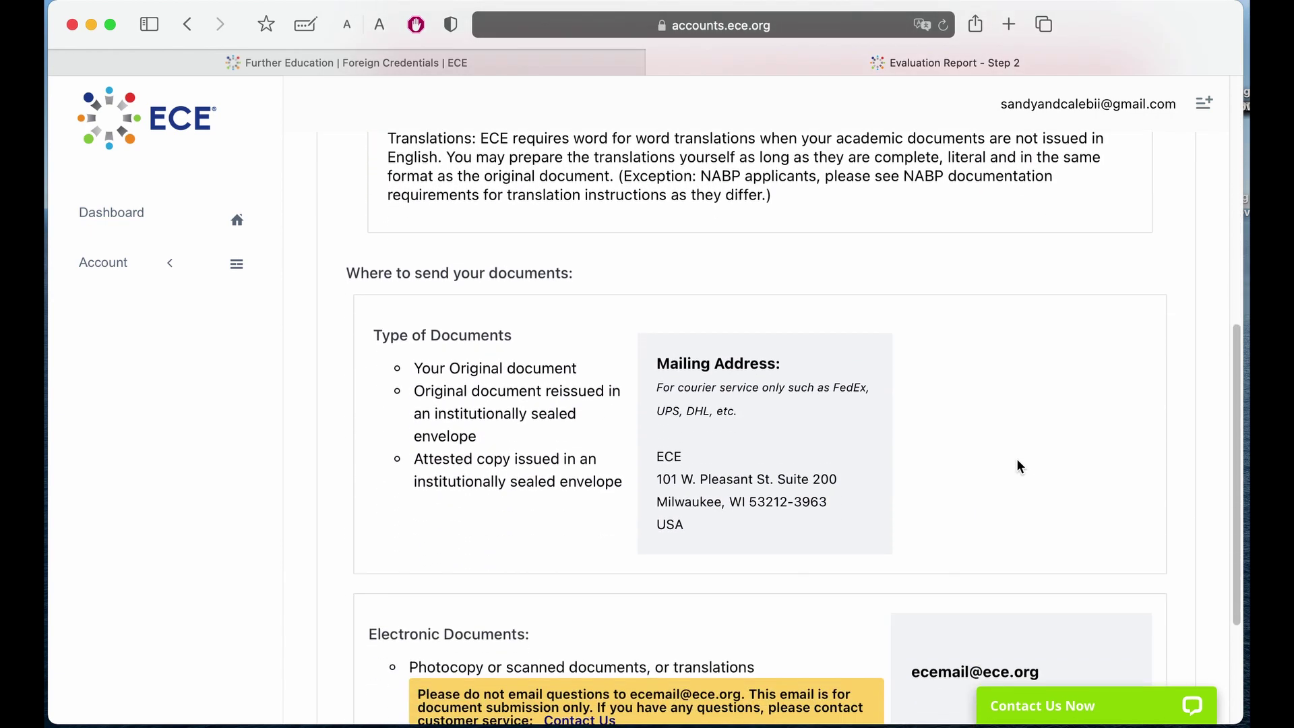
{"action": "scroll", "coordinate": [1018, 465], "scroll_direction": "down", "scroll_amount": 2}
{"action": "scroll", "coordinate": [821, 296], "scroll_direction": "down", "scroll_amount": 3}
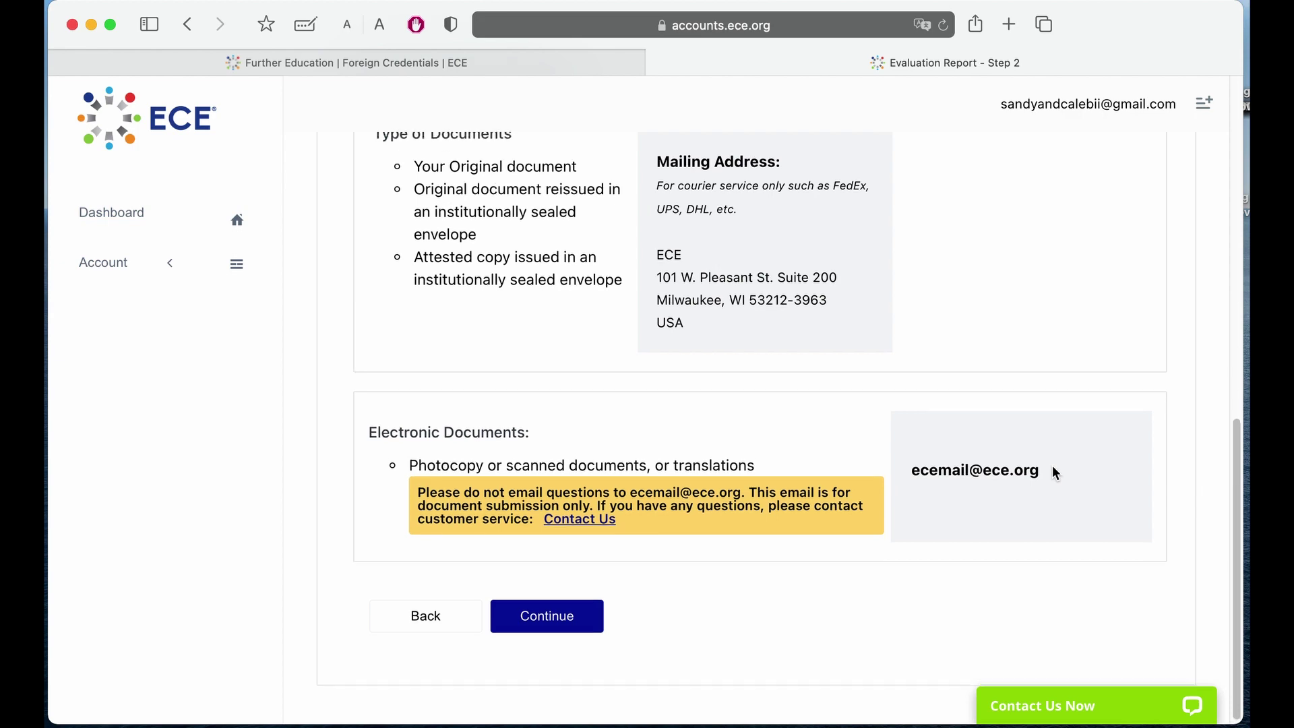
{"action": "scroll", "coordinate": [1055, 471], "scroll_direction": "up", "scroll_amount": 5}
{"action": "scroll", "coordinate": [1054, 472], "scroll_direction": "up", "scroll_amount": 3}
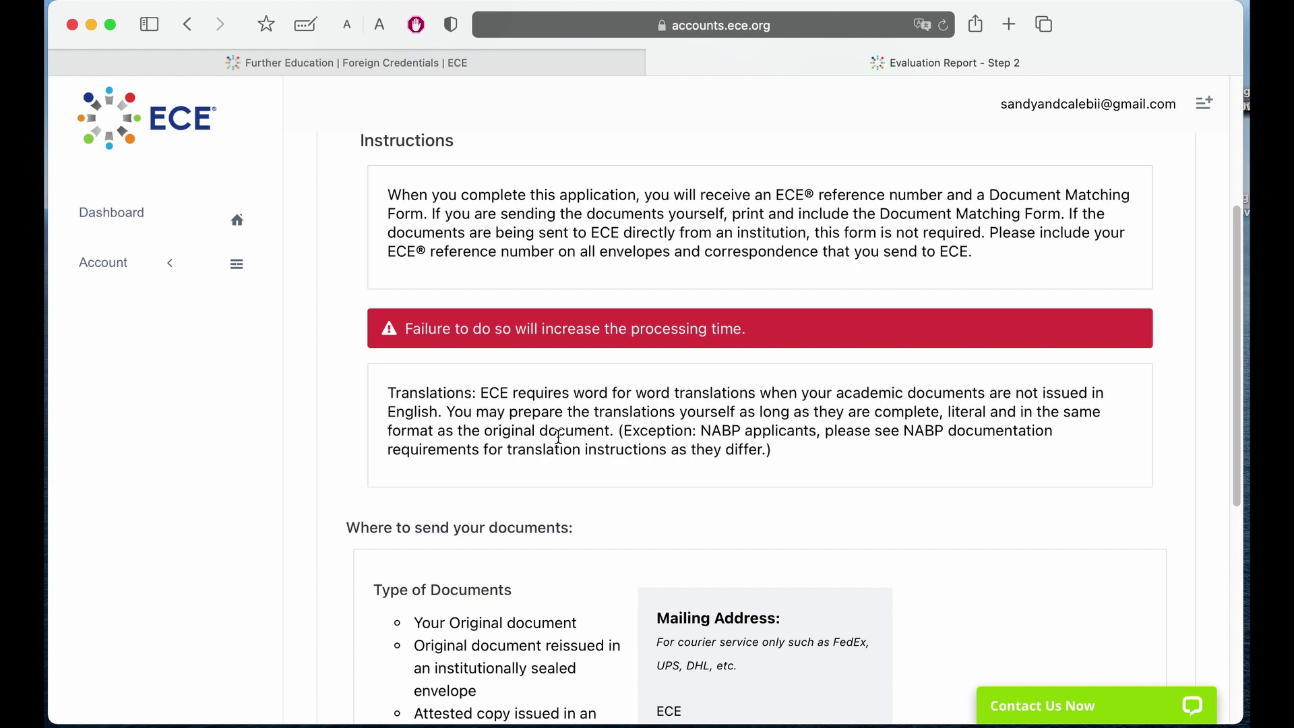
{"action": "left_click_drag", "start_coordinate": [385, 393], "coordinate": [472, 393]}
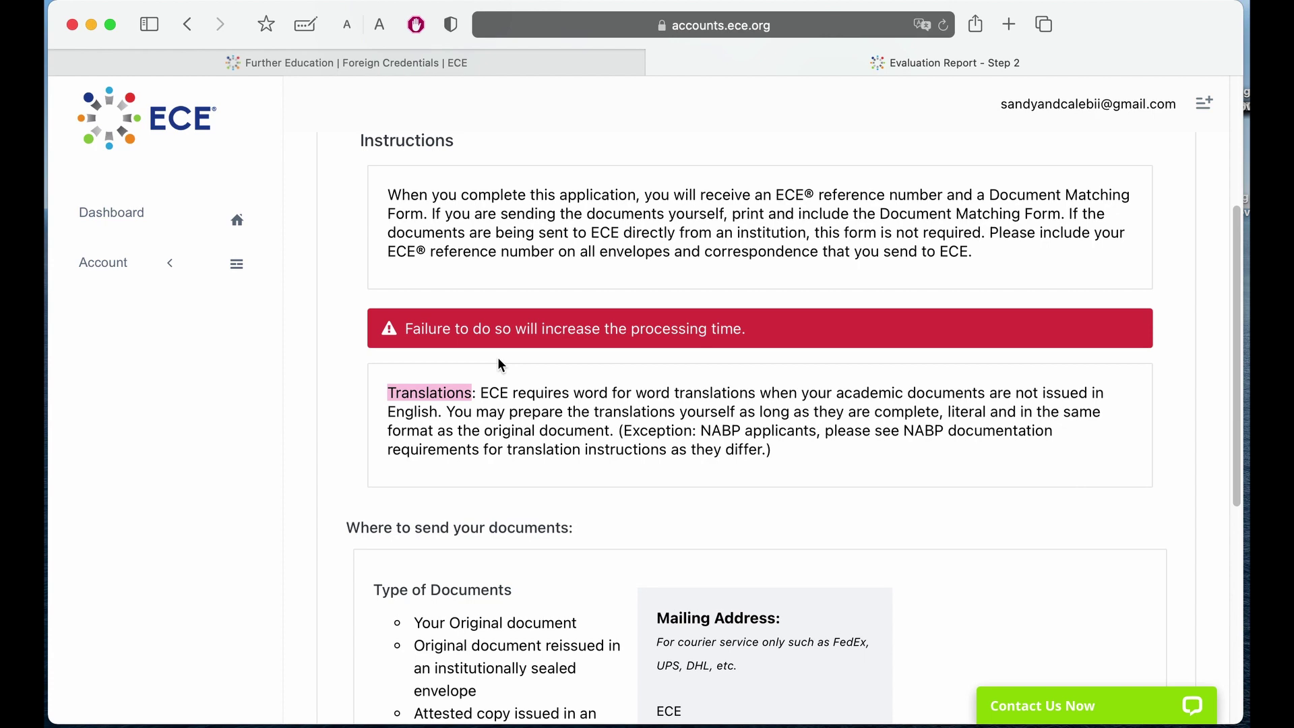
{"action": "scroll", "coordinate": [500, 365], "scroll_direction": "down", "scroll_amount": 10}
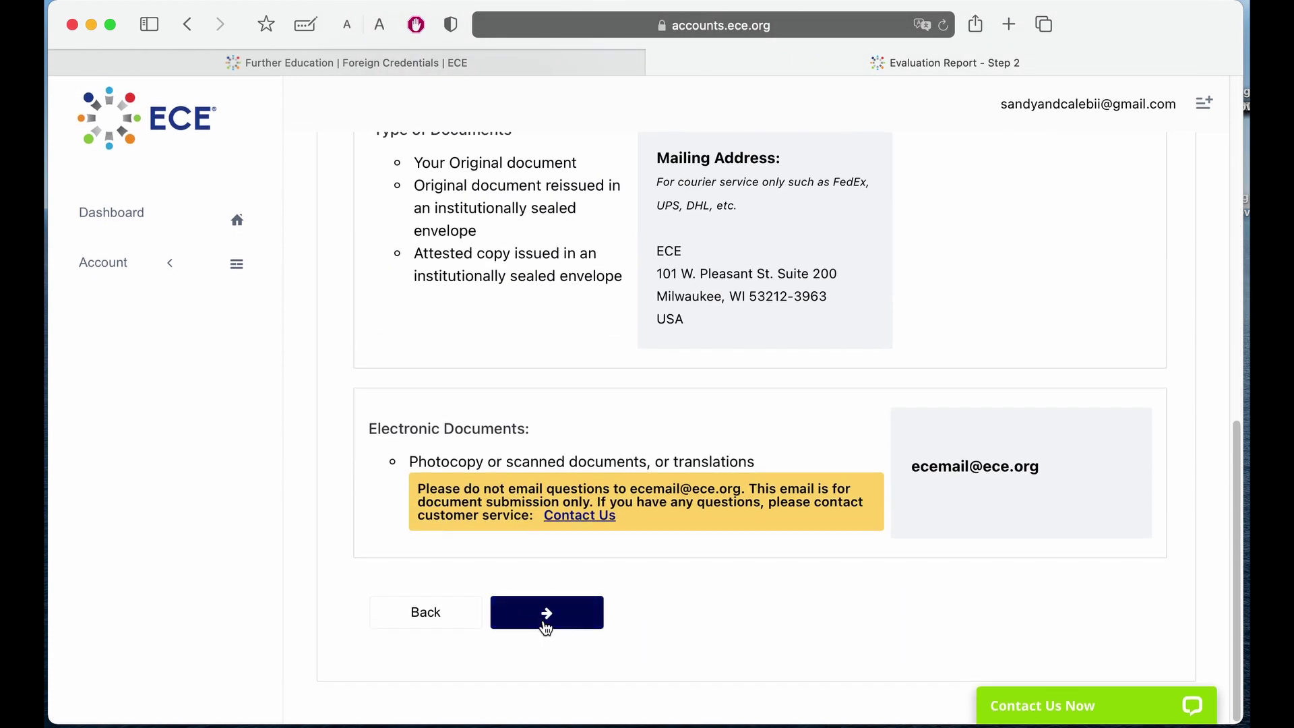
{"action": "left_click", "coordinate": [546, 626]}
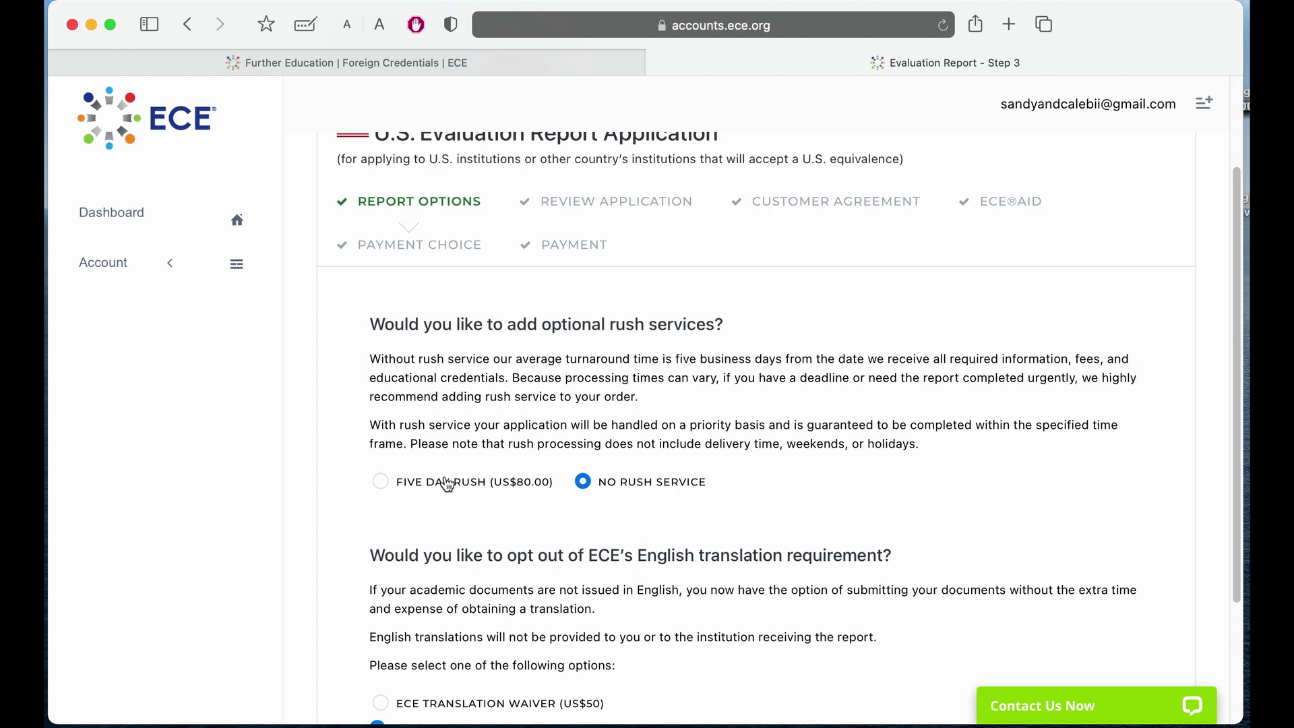
Keep No Rush Service and photocopied English translations as the report options, then submit them.
{"action": "left_click", "coordinate": [448, 485]}
{"action": "scroll", "coordinate": [432, 499], "scroll_direction": "down", "scroll_amount": 5}
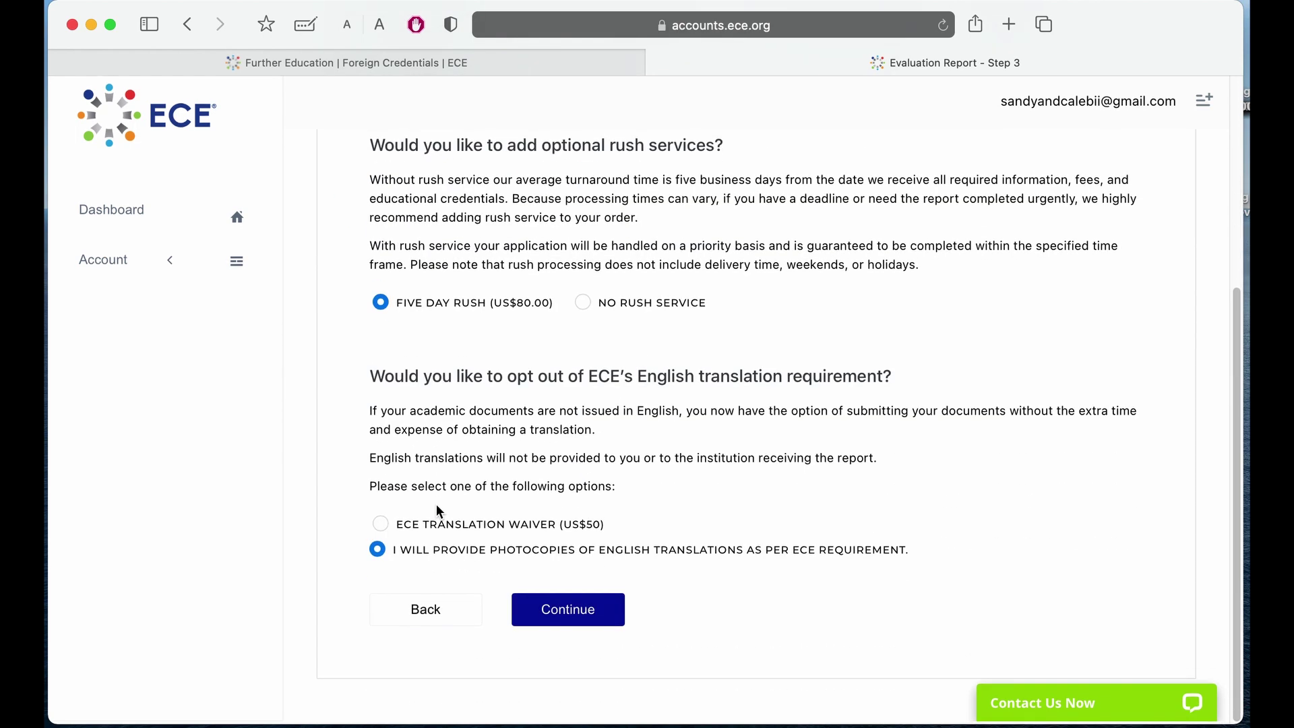
{"action": "left_click", "coordinate": [603, 305]}
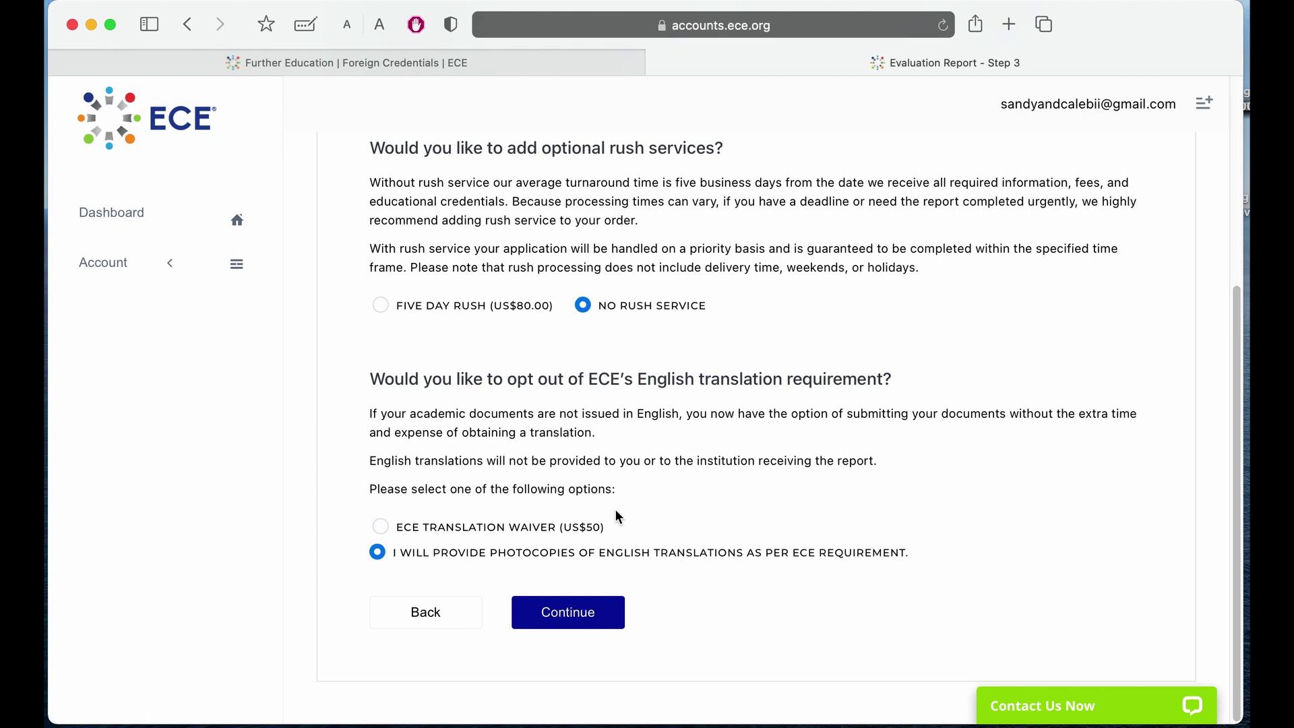
{"action": "left_click", "coordinate": [570, 614]}
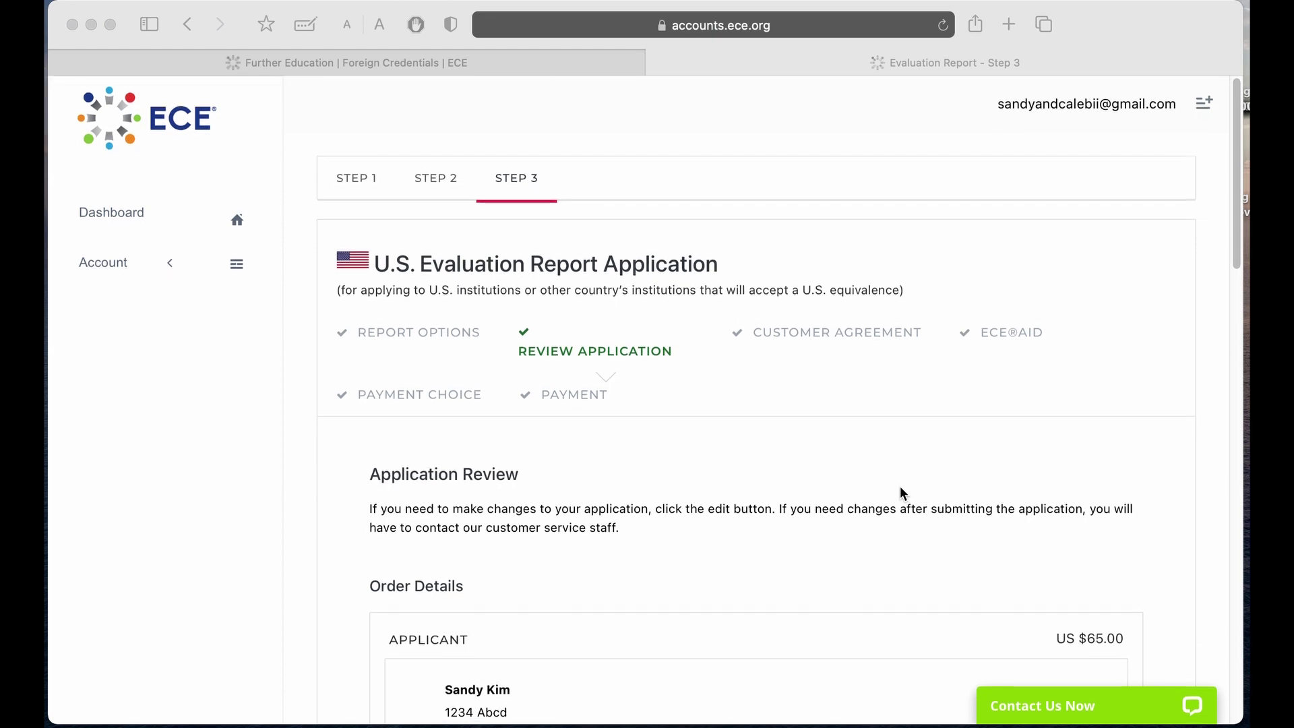
Accept the application review with its US $225.00 order total and reach the customer agreement.
{"action": "scroll", "coordinate": [900, 487], "scroll_direction": "down", "scroll_amount": 10}
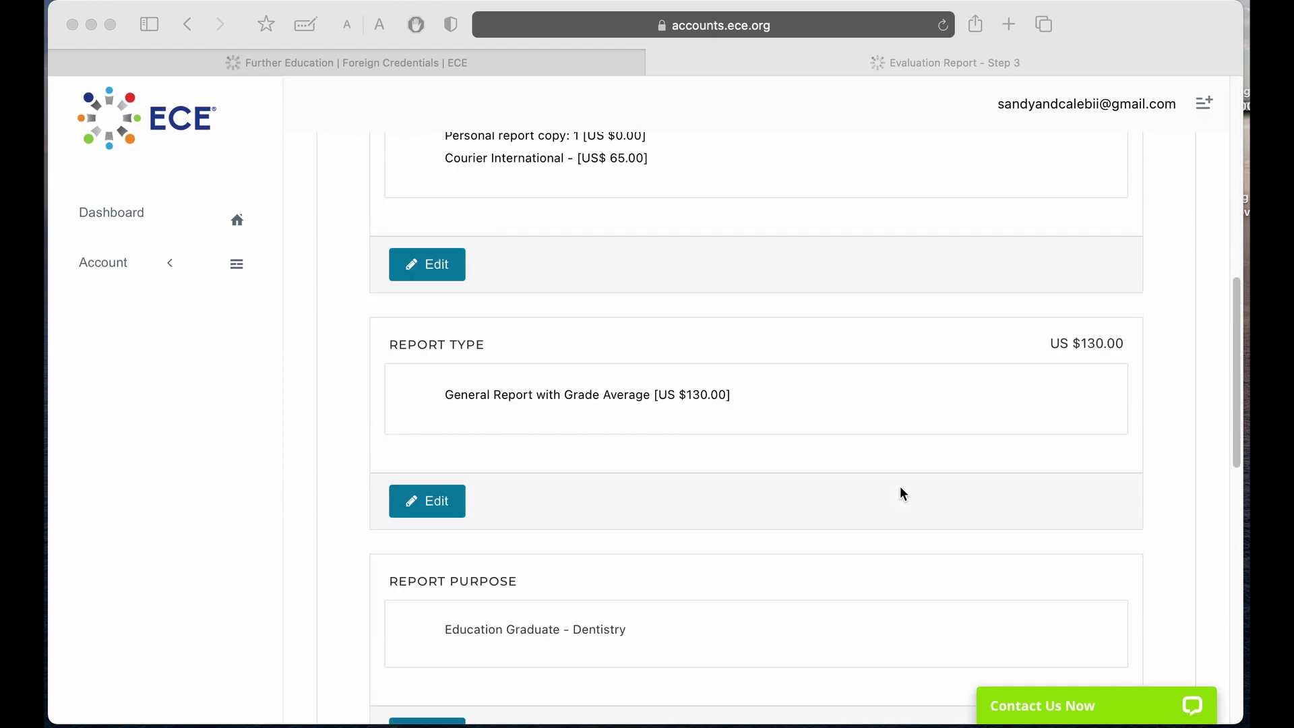
{"action": "scroll", "coordinate": [901, 489], "scroll_direction": "down", "scroll_amount": 12}
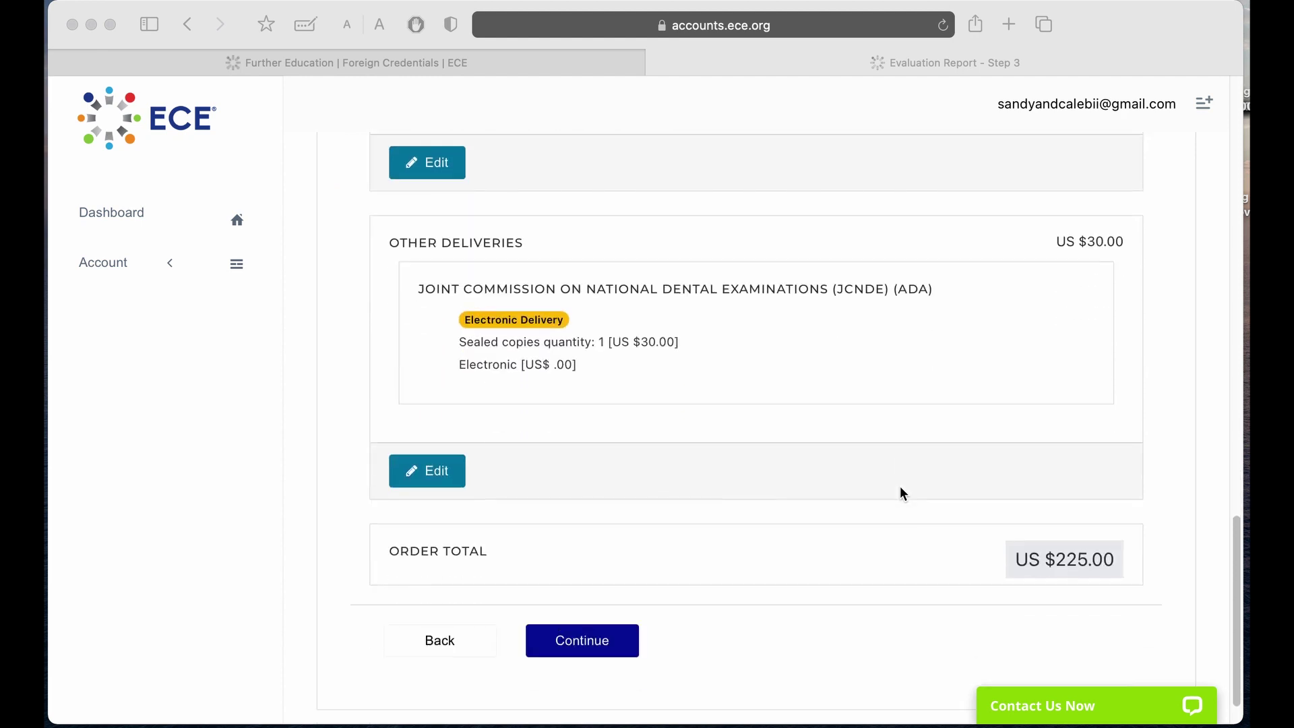
{"action": "scroll", "coordinate": [900, 487], "scroll_direction": "down", "scroll_amount": 1}
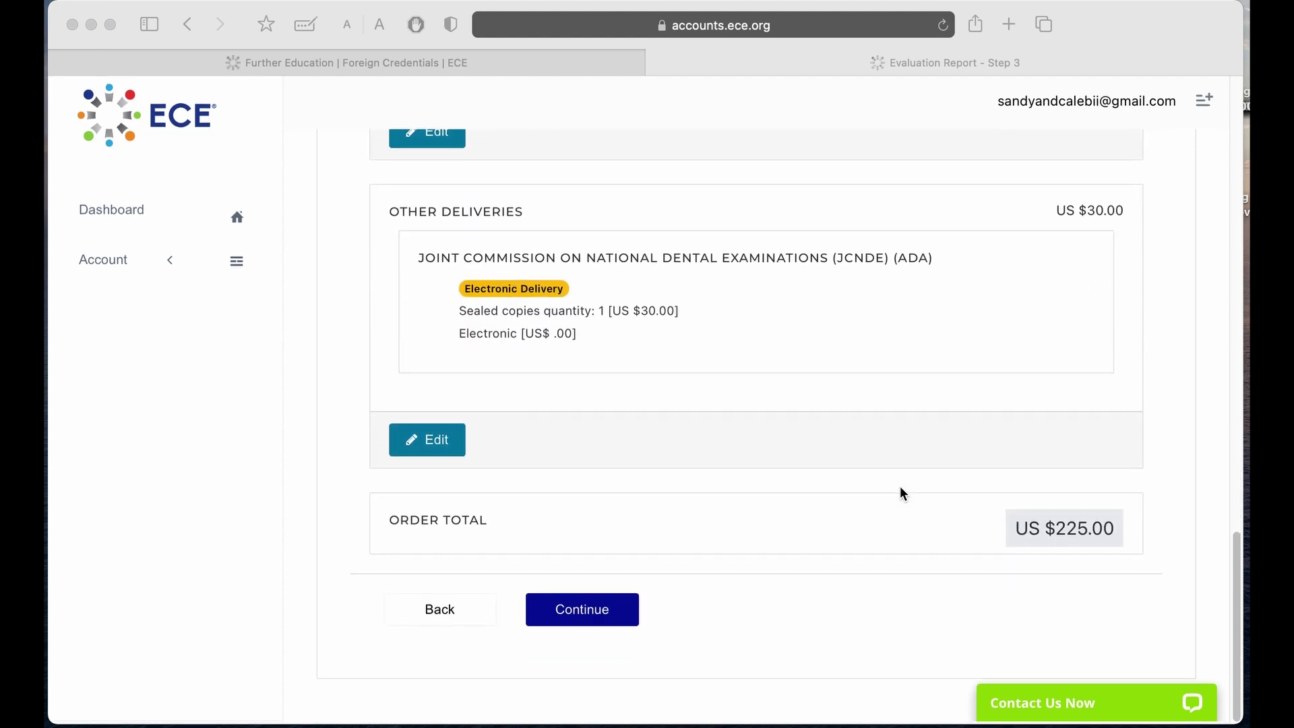
{"action": "left_click", "coordinate": [571, 620]}
{"action": "left_click", "coordinate": [572, 620]}
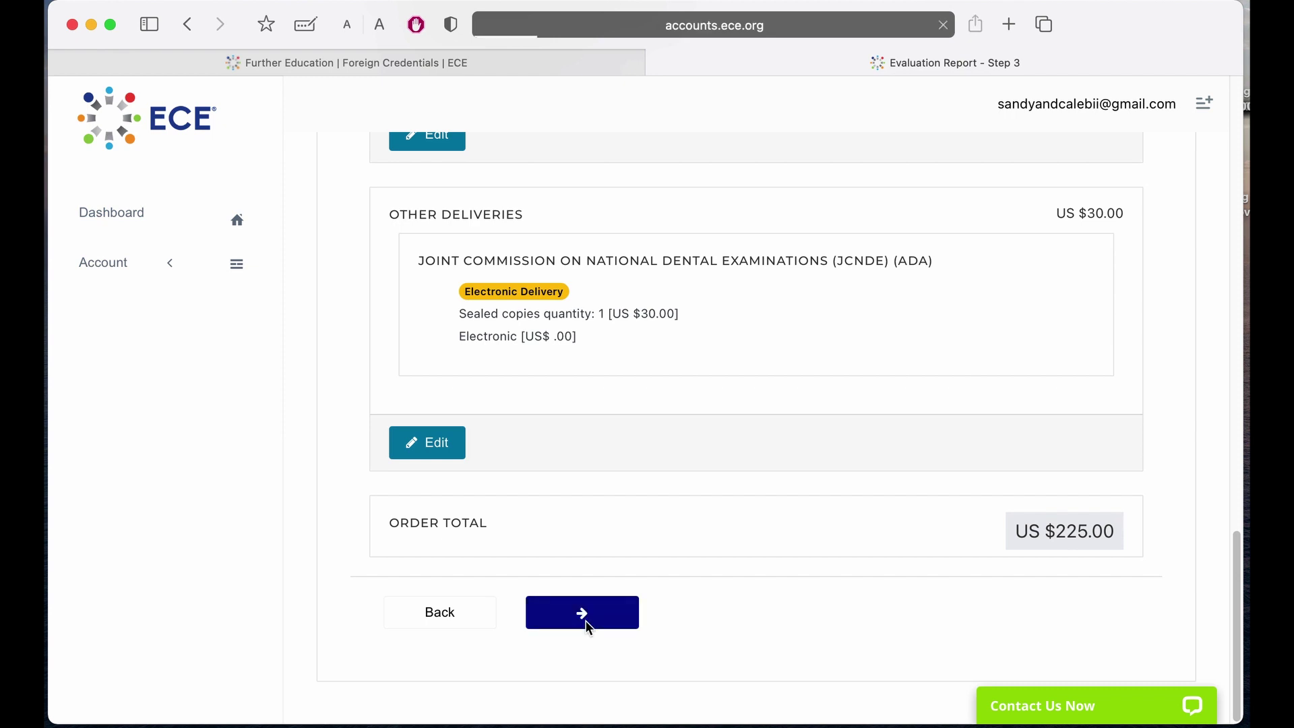
{"action": "scroll", "coordinate": [872, 471], "scroll_direction": "down", "scroll_amount": 10}
{"action": "scroll", "coordinate": [873, 526], "scroll_direction": "down", "scroll_amount": 15}
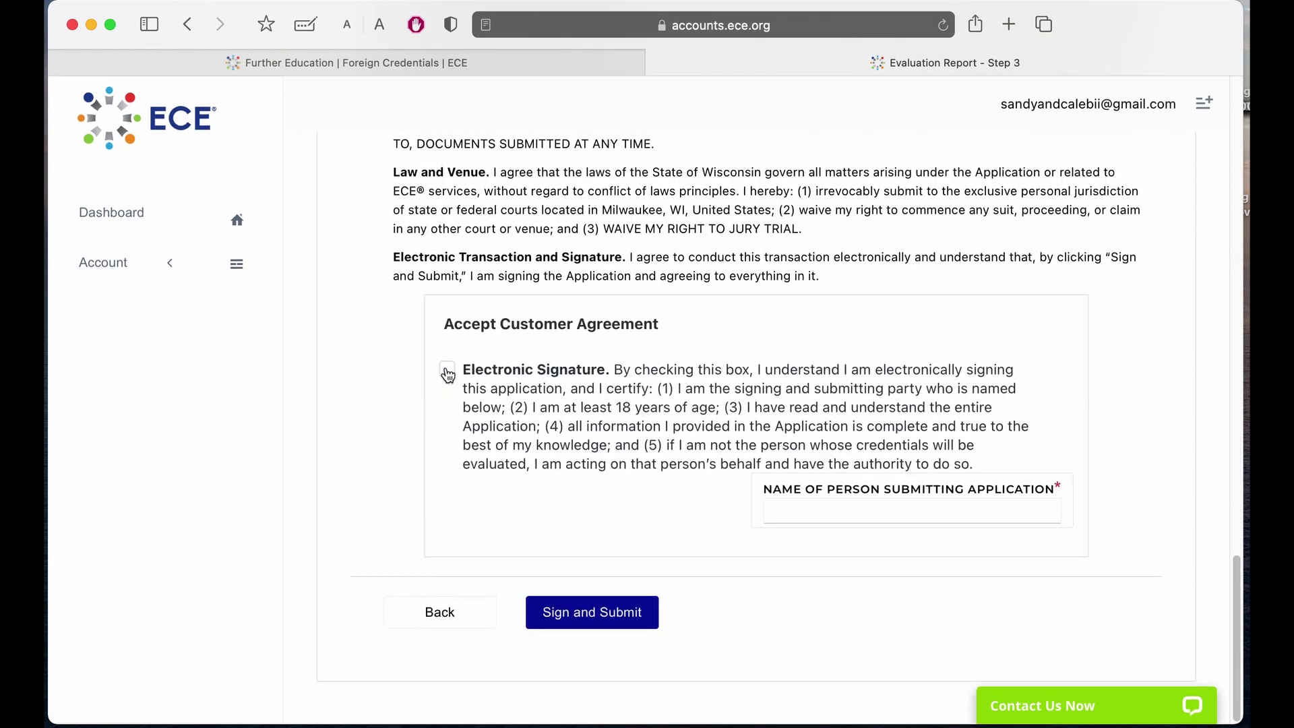
Electronically sign with the applicant's full name, Sign and Submit, then open ECE's Contact Us Now chat.
{"action": "left_click", "coordinate": [447, 369]}
{"action": "left_click", "coordinate": [831, 512]}
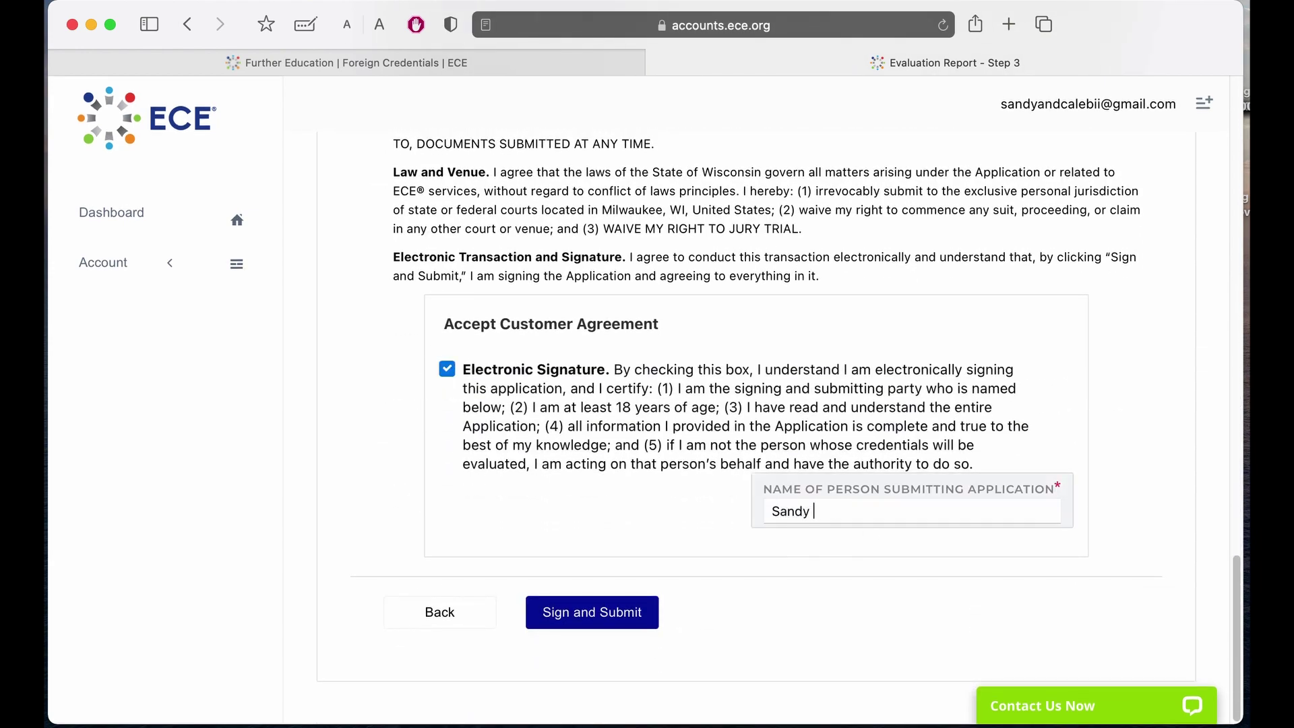
{"action": "left_click", "coordinate": [599, 626]}
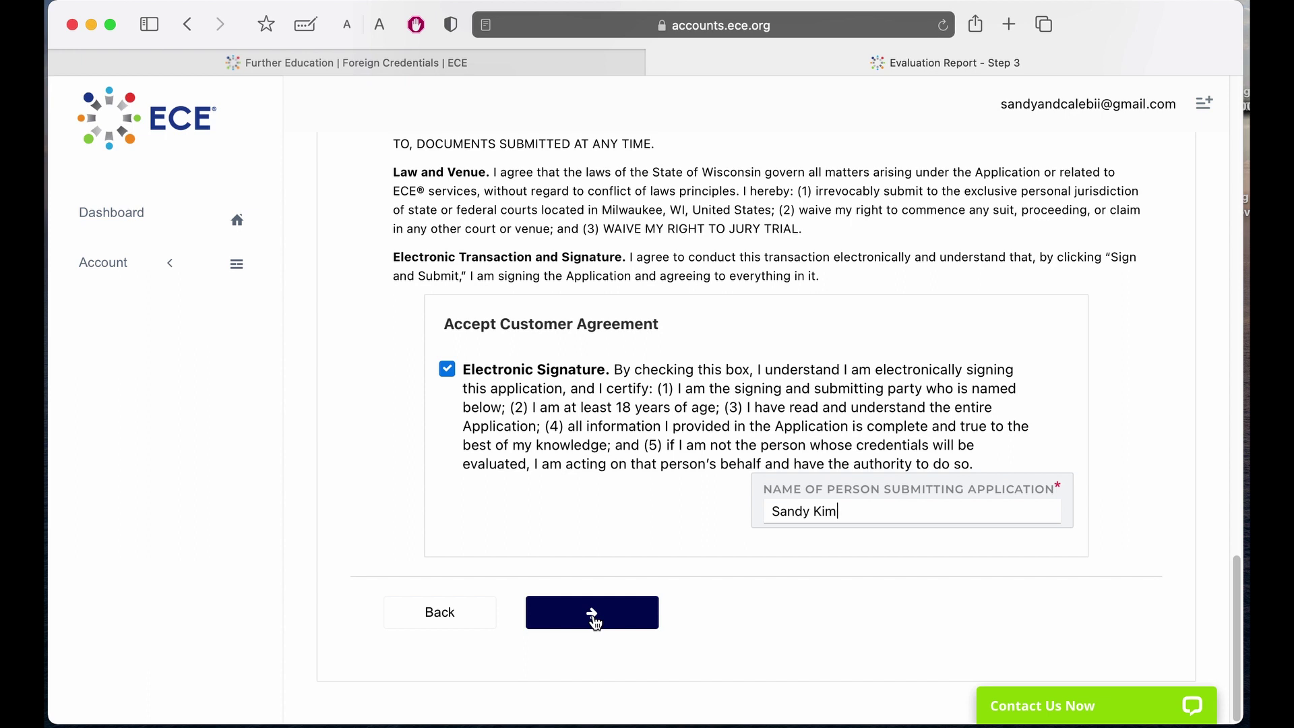
{"action": "left_click", "coordinate": [1067, 707]}
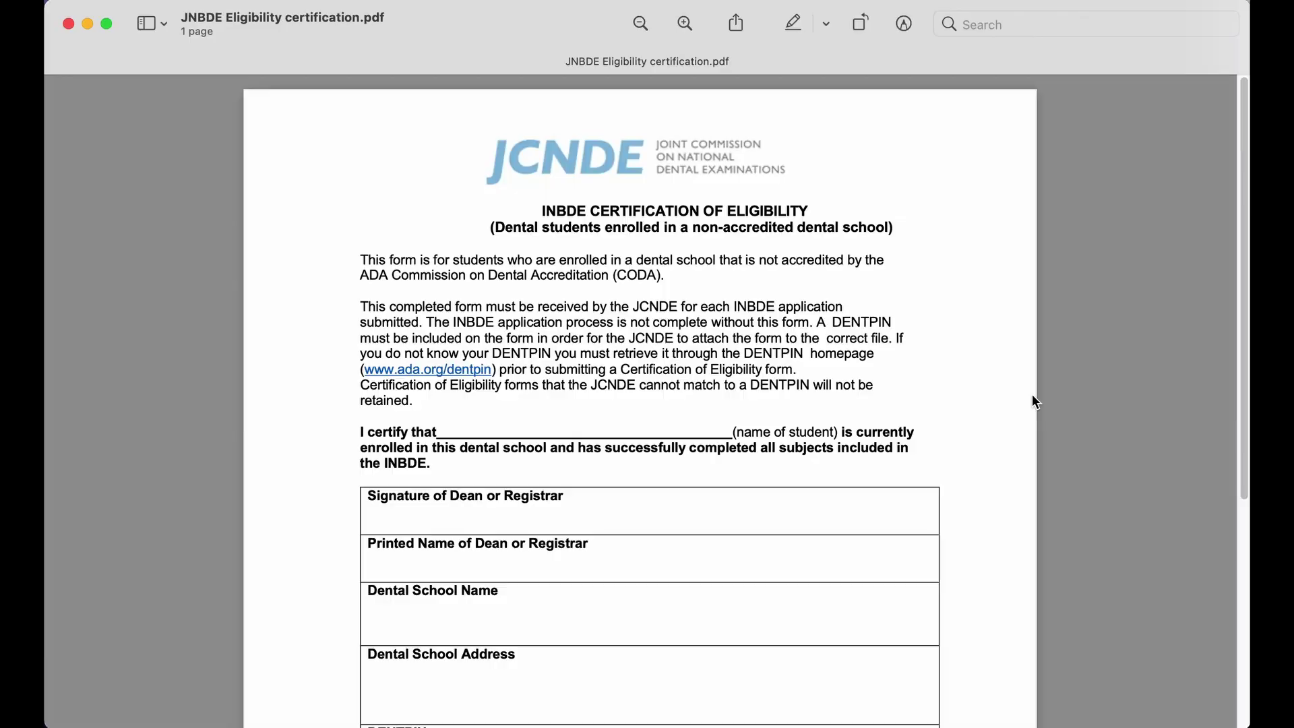
Scroll through the JNBDE Eligibility certification PDF in Preview.
{"action": "scroll", "coordinate": [1032, 395], "scroll_direction": "down", "scroll_amount": 4}
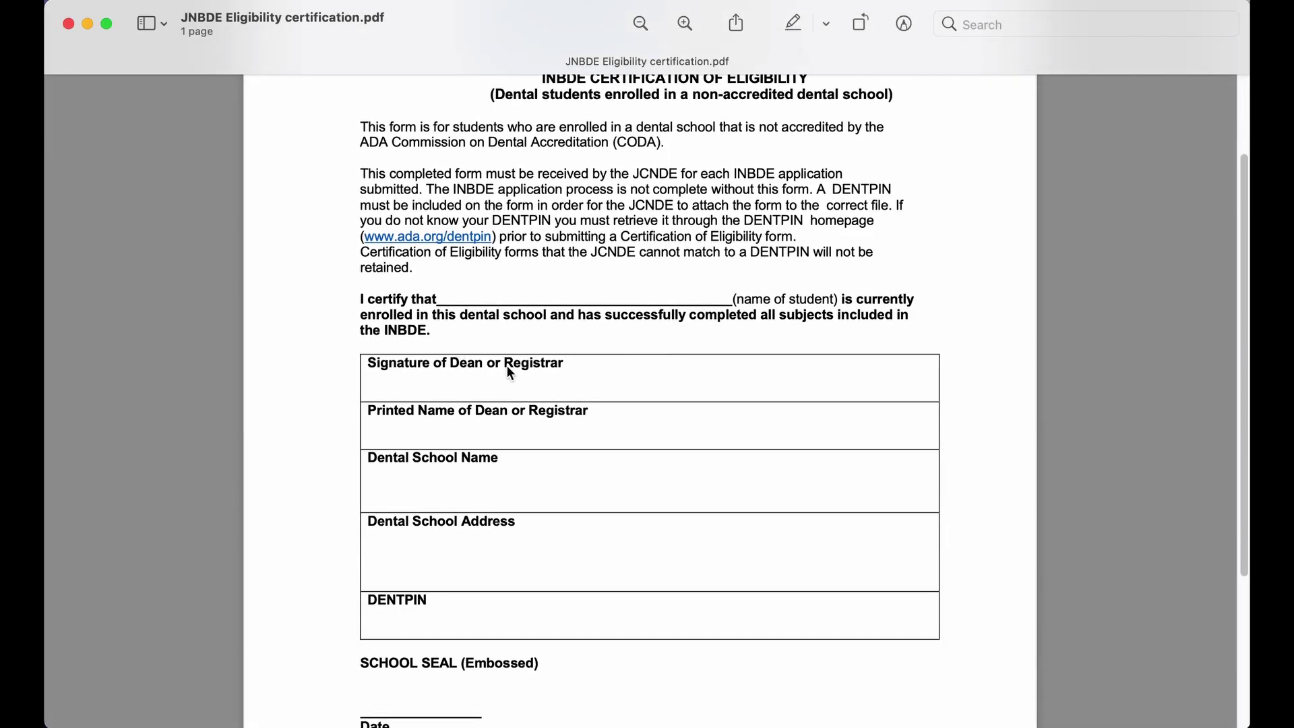
{"action": "scroll", "coordinate": [507, 365], "scroll_direction": "down", "scroll_amount": 7}
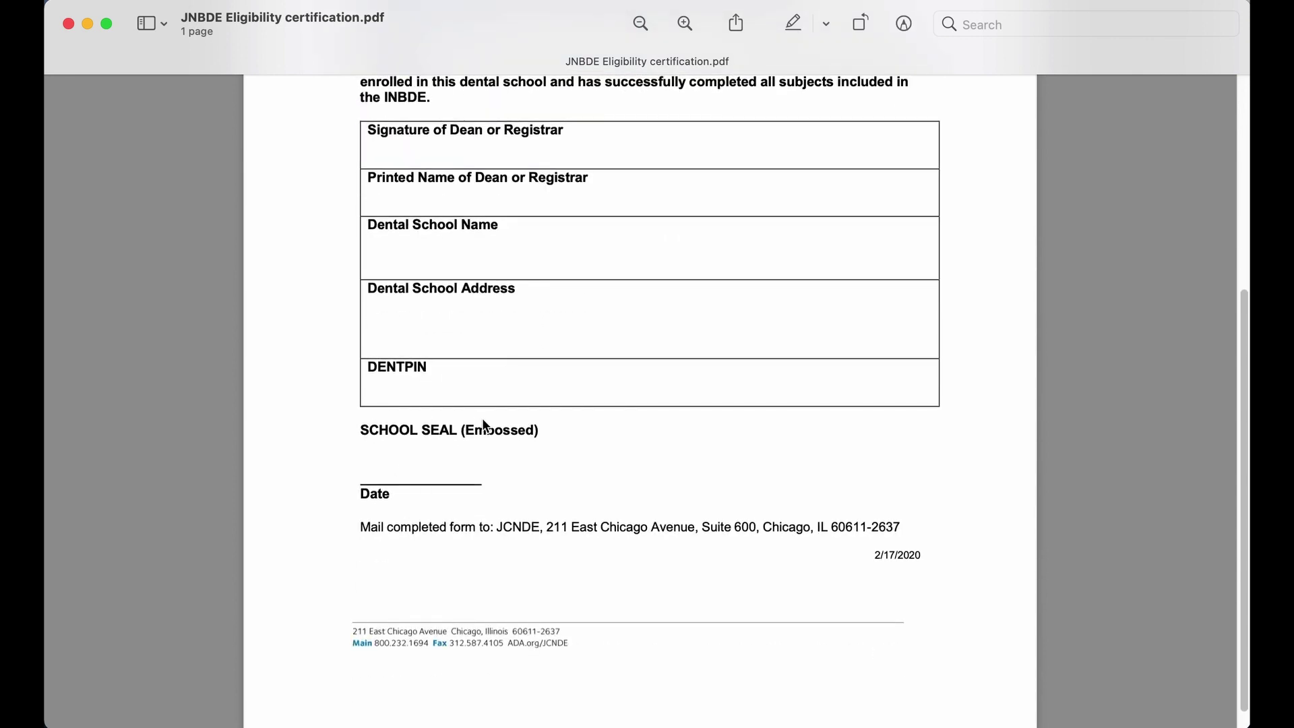
{"action": "scroll", "coordinate": [492, 426], "scroll_direction": "down", "scroll_amount": 1}
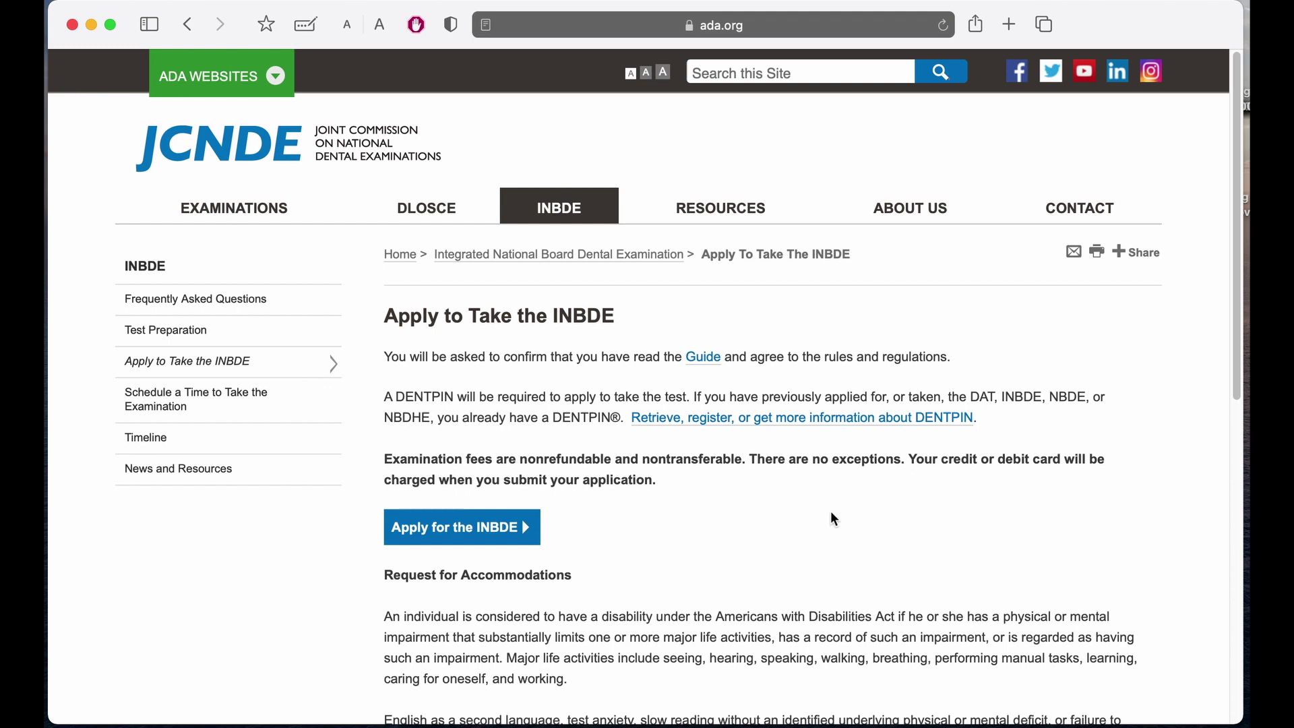
Start the INBDE application and log in to ADA DTS with the DENTPIN and pasted password.
{"action": "left_click", "coordinate": [469, 532]}
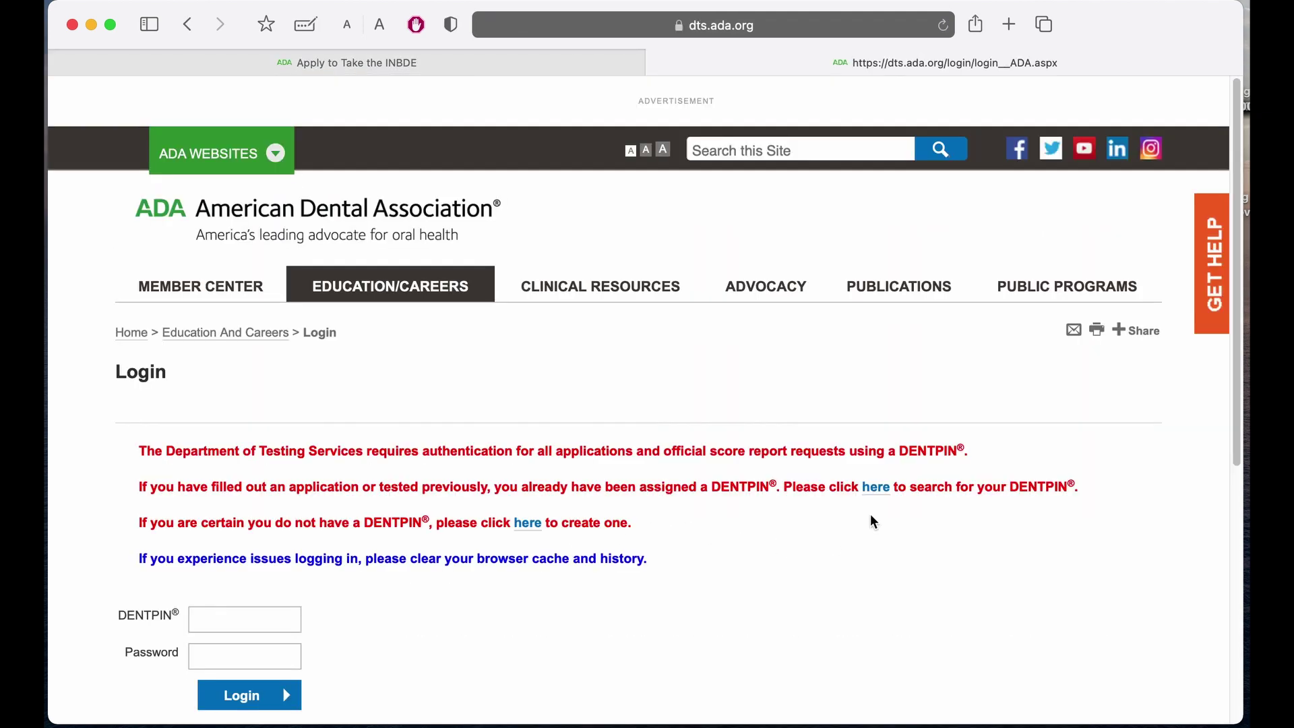
{"action": "scroll", "coordinate": [871, 522], "scroll_direction": "down", "scroll_amount": 3}
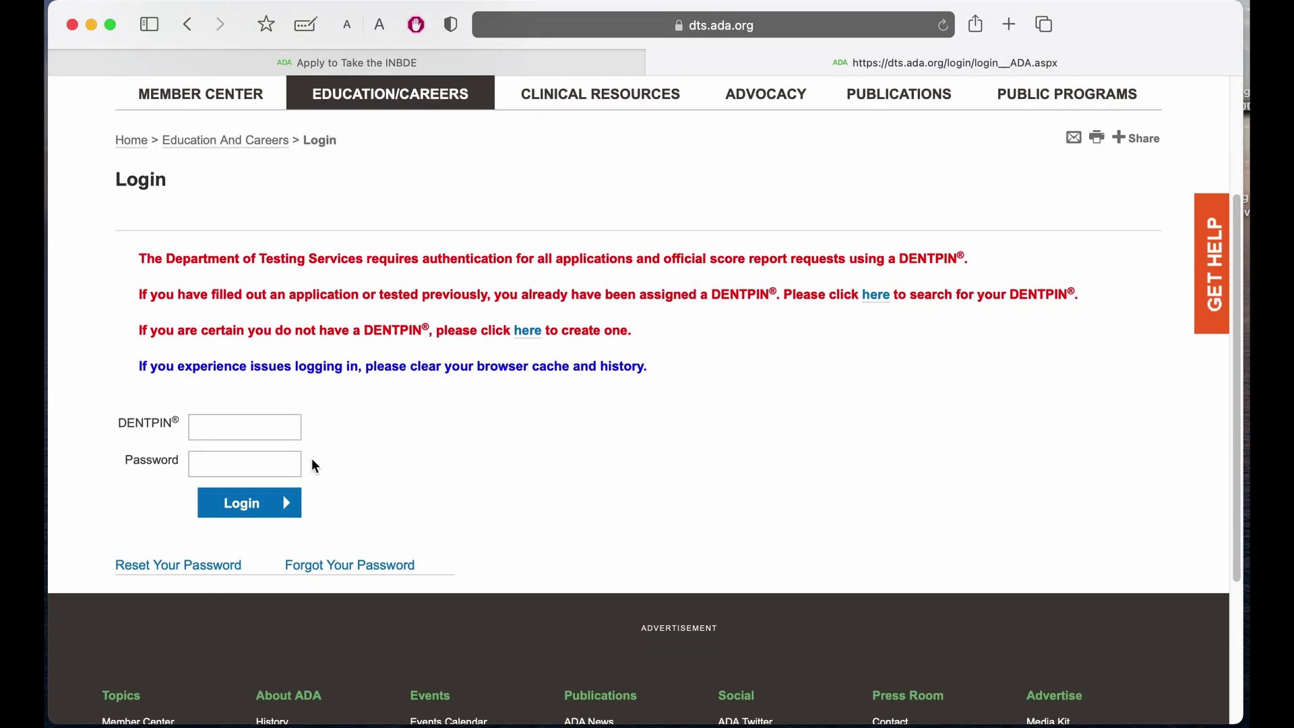
{"action": "left_click", "coordinate": [217, 429]}
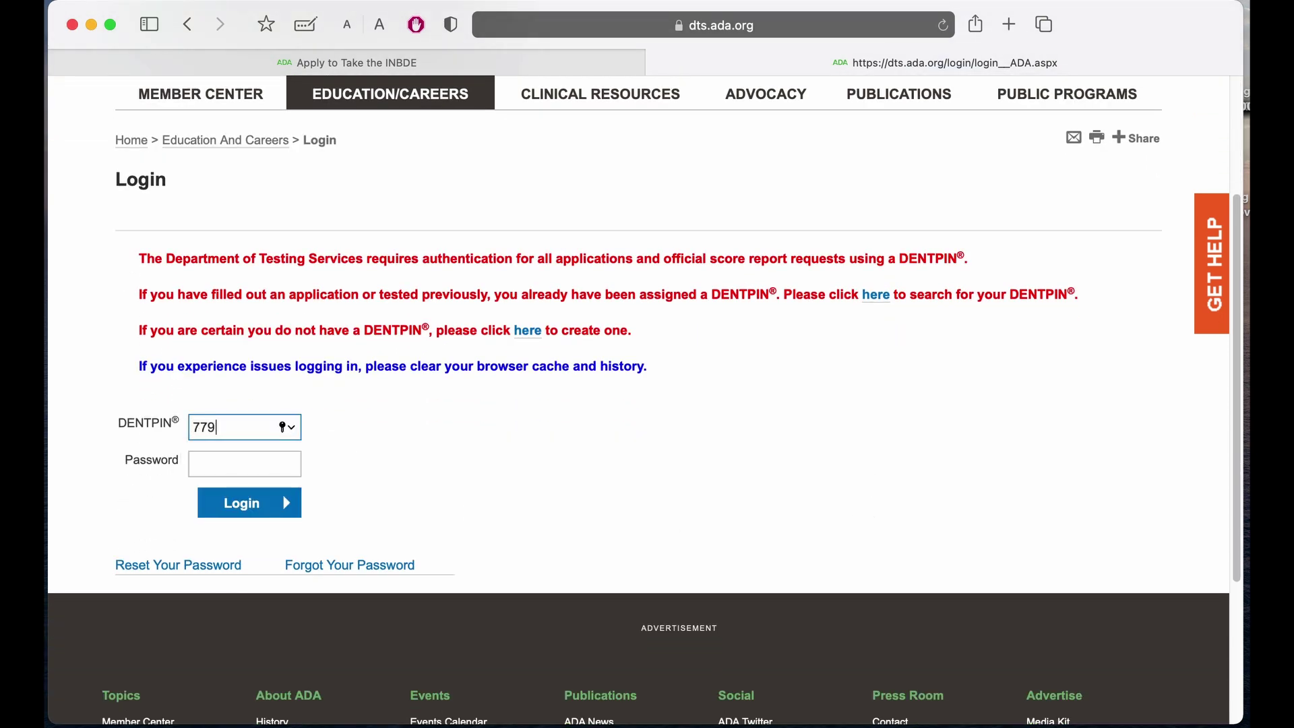
{"action": "left_click", "coordinate": [206, 462]}
{"action": "key", "text": "super+v"}
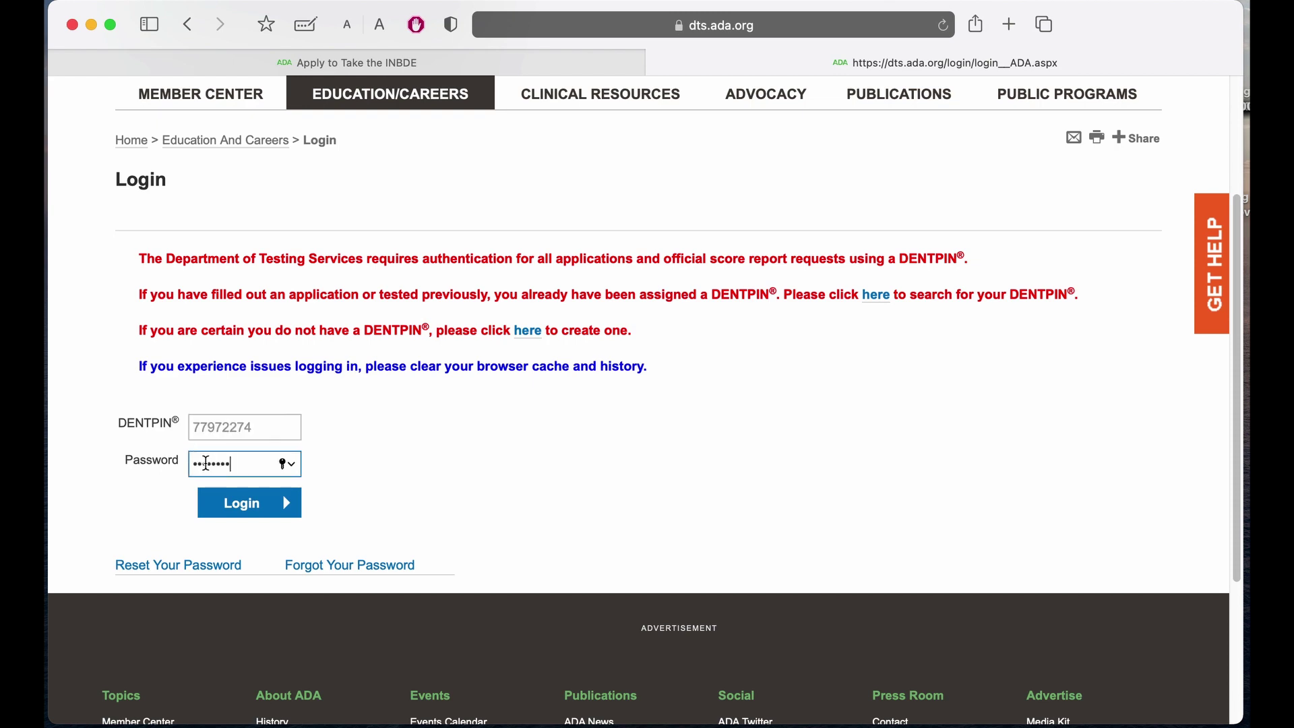
{"action": "left_click", "coordinate": [229, 511]}
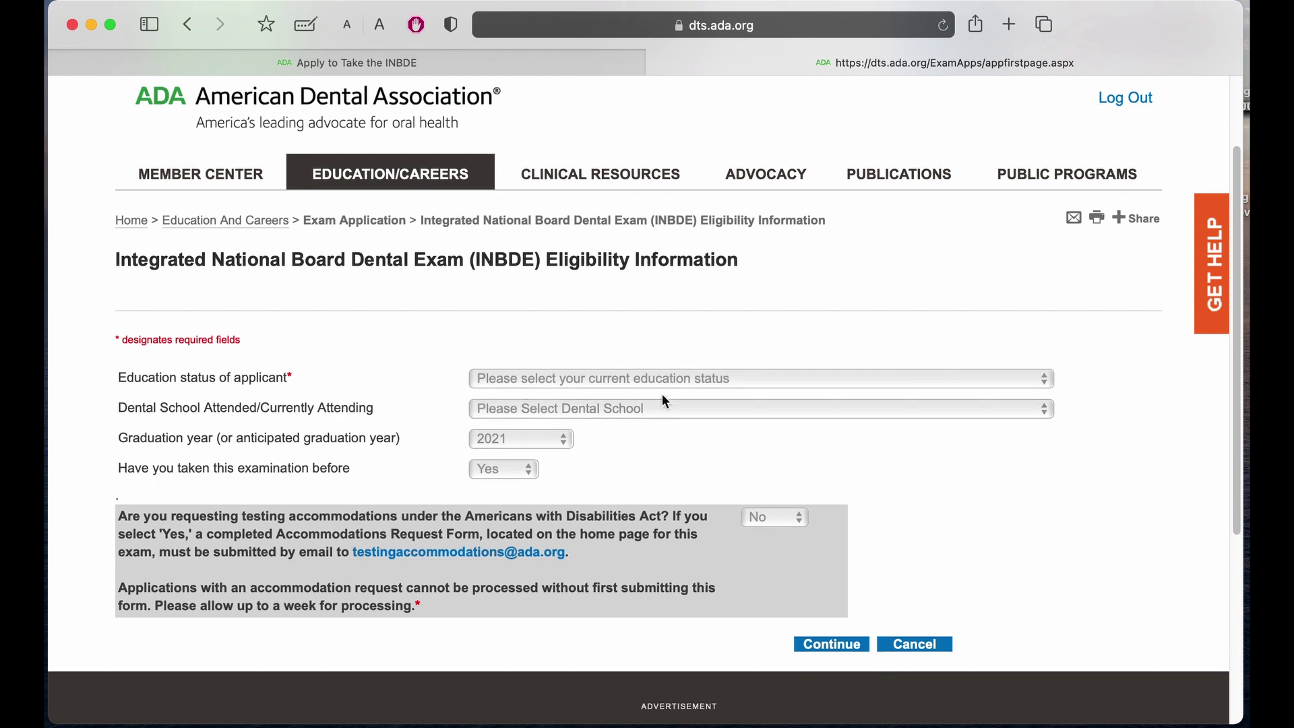
Set education status to non-accredited dental school graduate, year 2021, not taken before, and continue.
{"action": "left_click", "coordinate": [653, 377]}
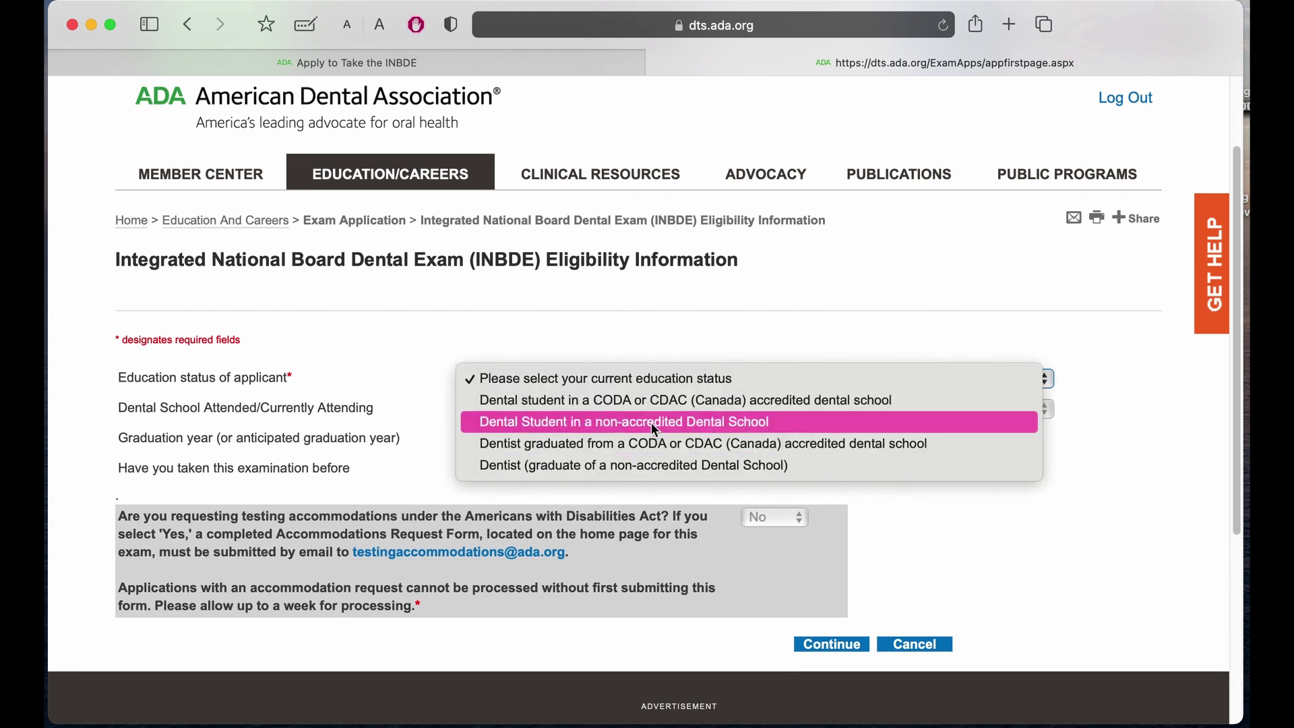
{"action": "left_click", "coordinate": [644, 467]}
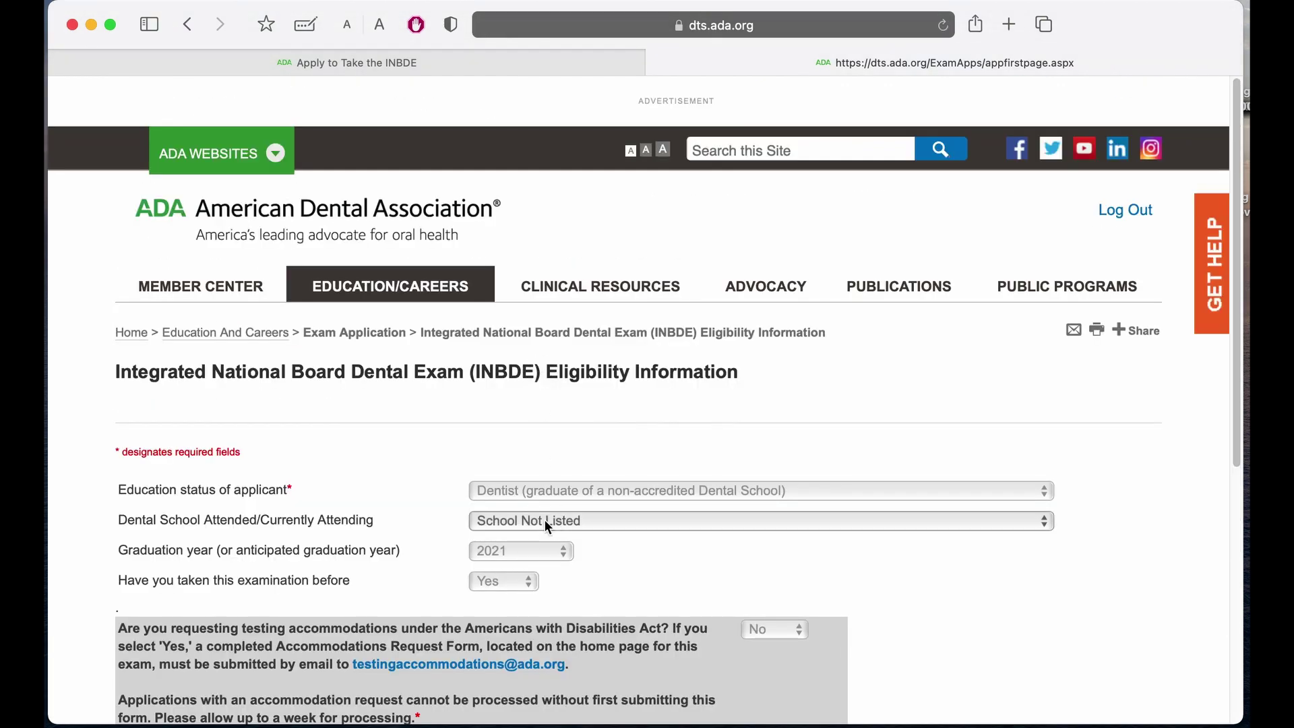
{"action": "left_click", "coordinate": [507, 553]}
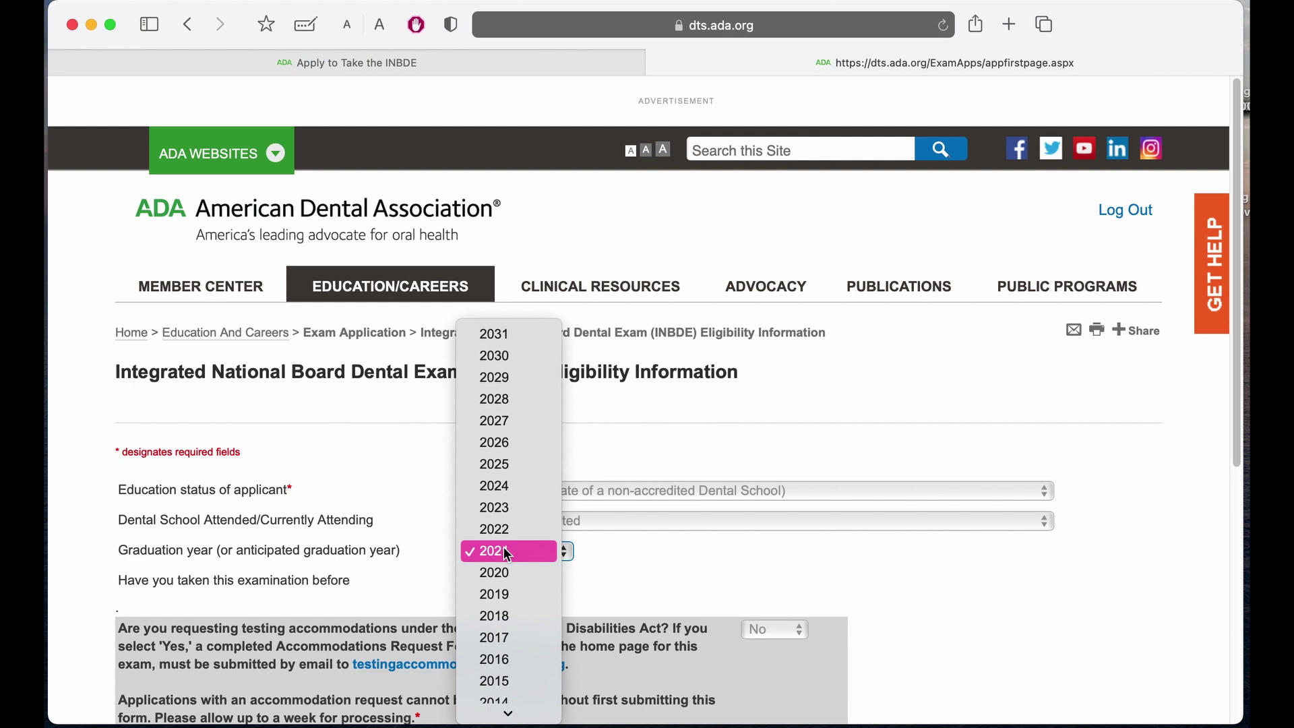
{"action": "left_click", "coordinate": [508, 553]}
{"action": "scroll", "coordinate": [503, 547], "scroll_direction": "down", "scroll_amount": 2}
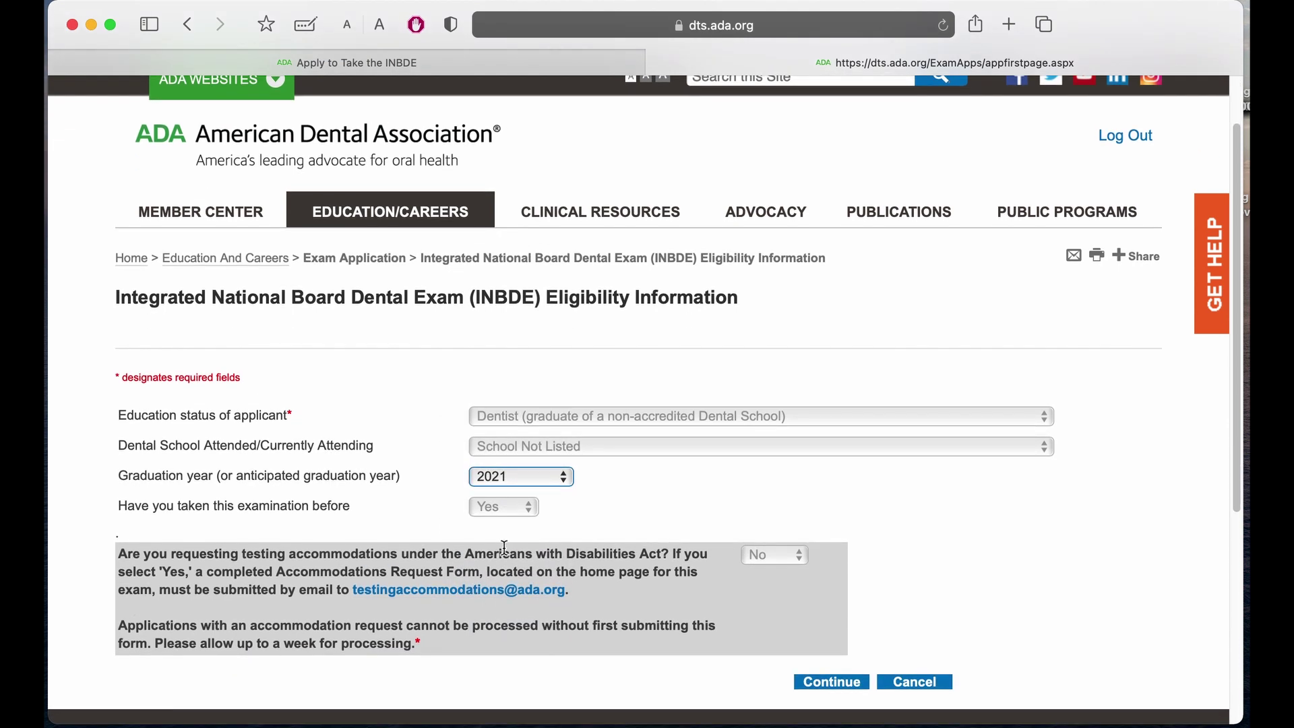
{"action": "left_click", "coordinate": [497, 514]}
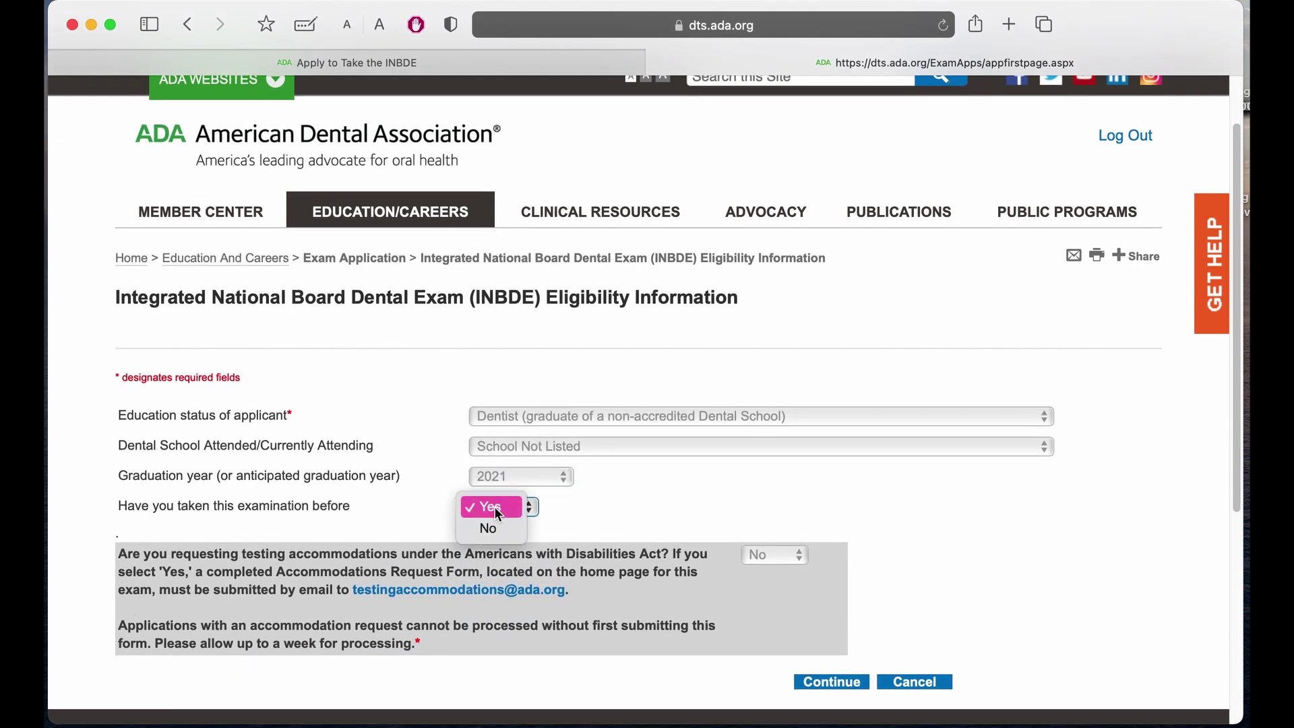
{"action": "left_click", "coordinate": [503, 527]}
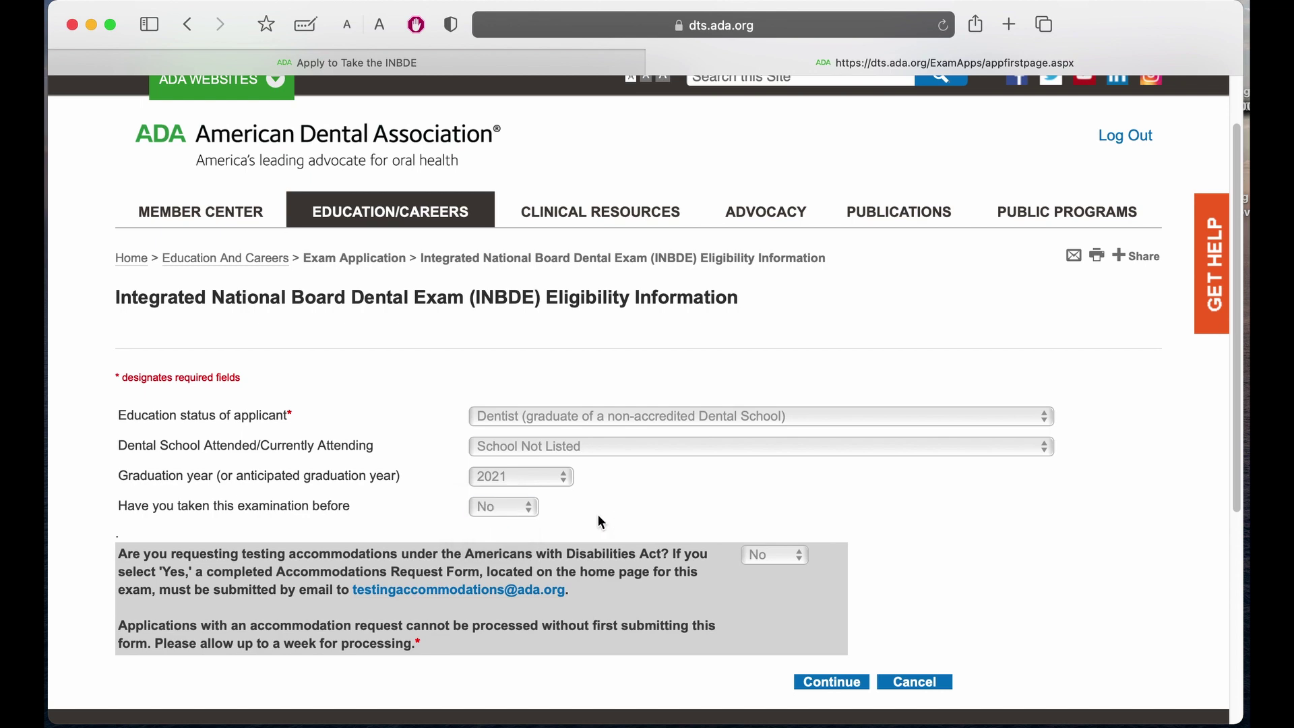
{"action": "scroll", "coordinate": [597, 515], "scroll_direction": "down", "scroll_amount": 3}
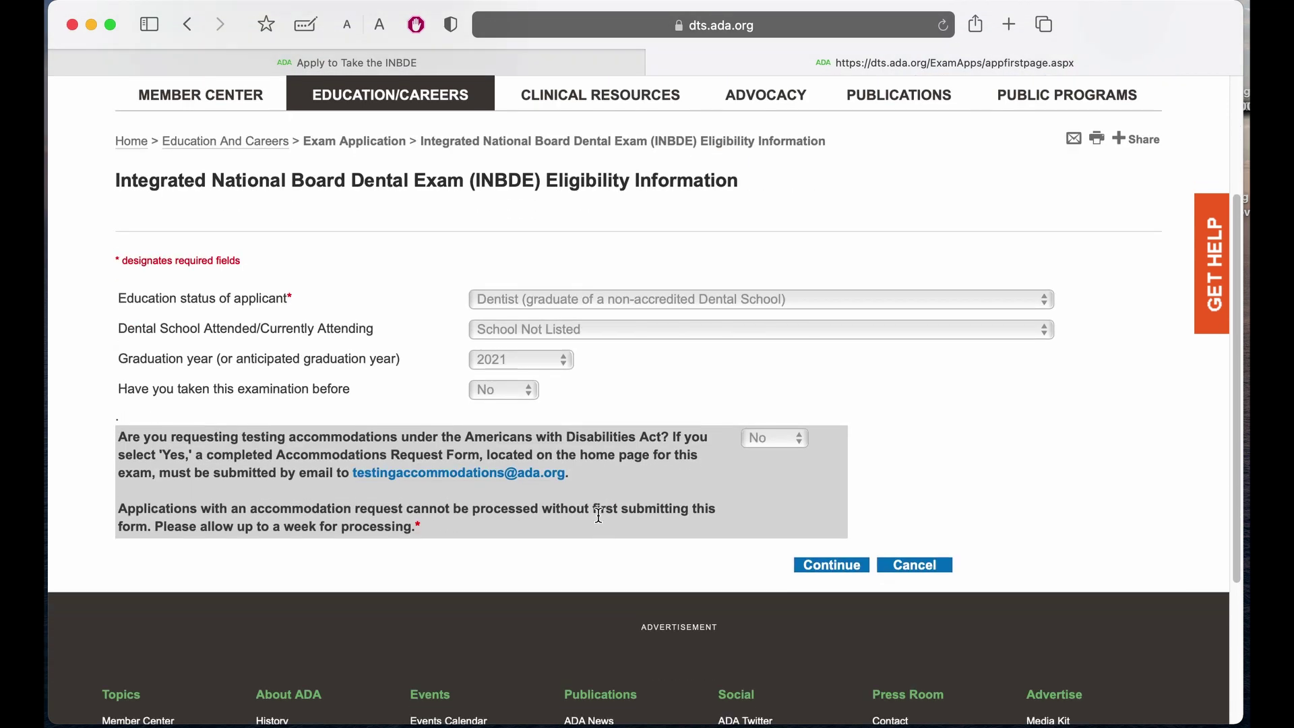
{"action": "left_click", "coordinate": [846, 573]}
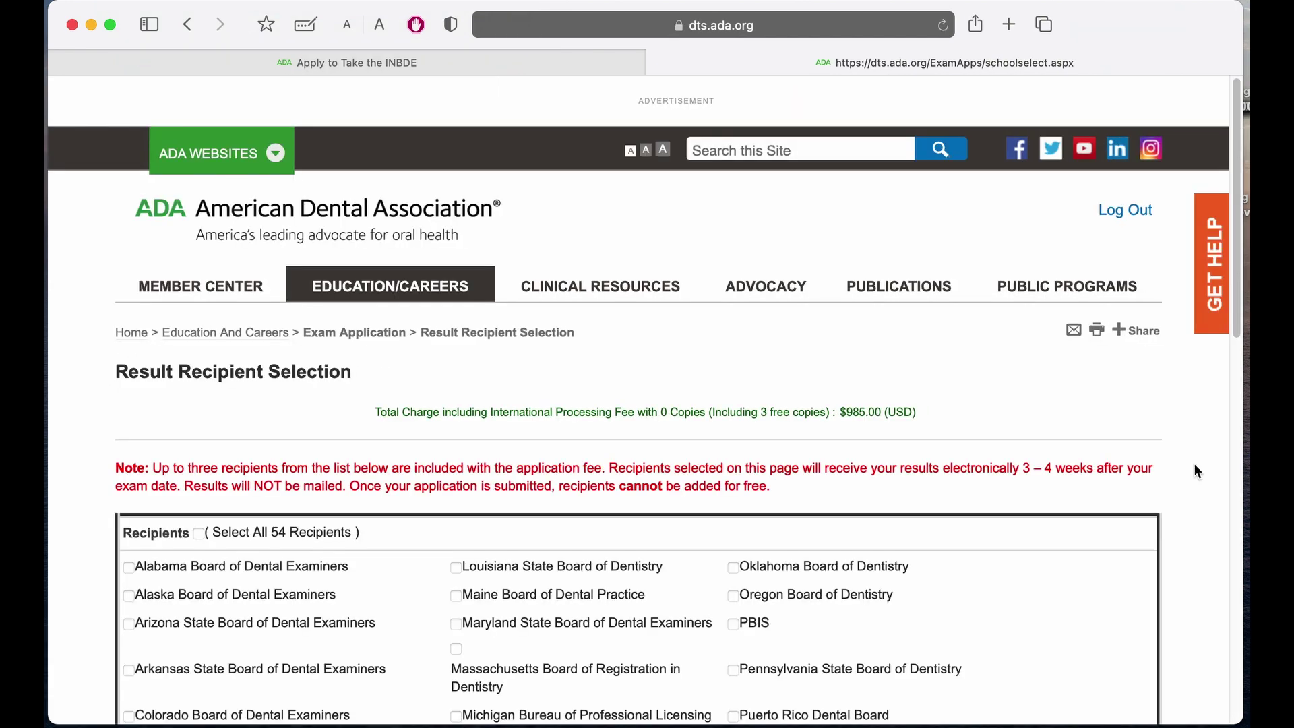
Choose the Alabama, Alaska and Arizona dental boards as result recipients and continue.
{"action": "scroll", "coordinate": [1195, 465], "scroll_direction": "down", "scroll_amount": 5}
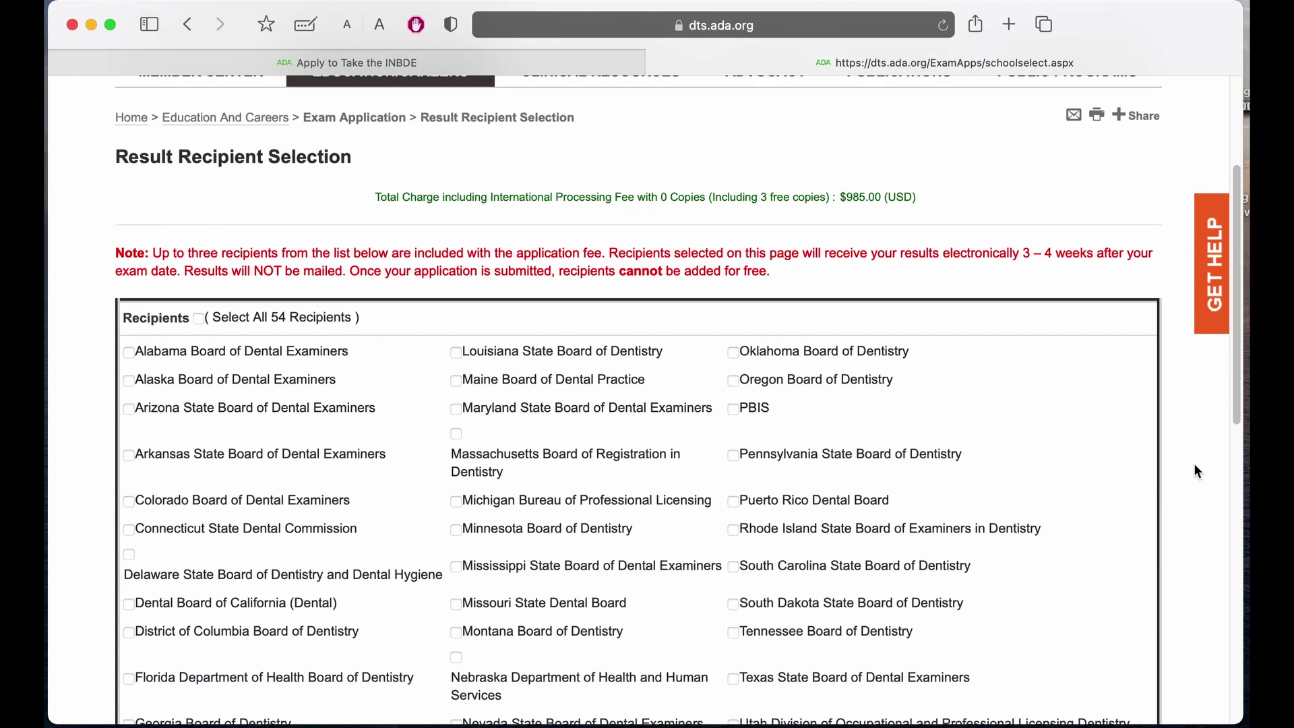
{"action": "scroll", "coordinate": [1194, 464], "scroll_direction": "down", "scroll_amount": 1}
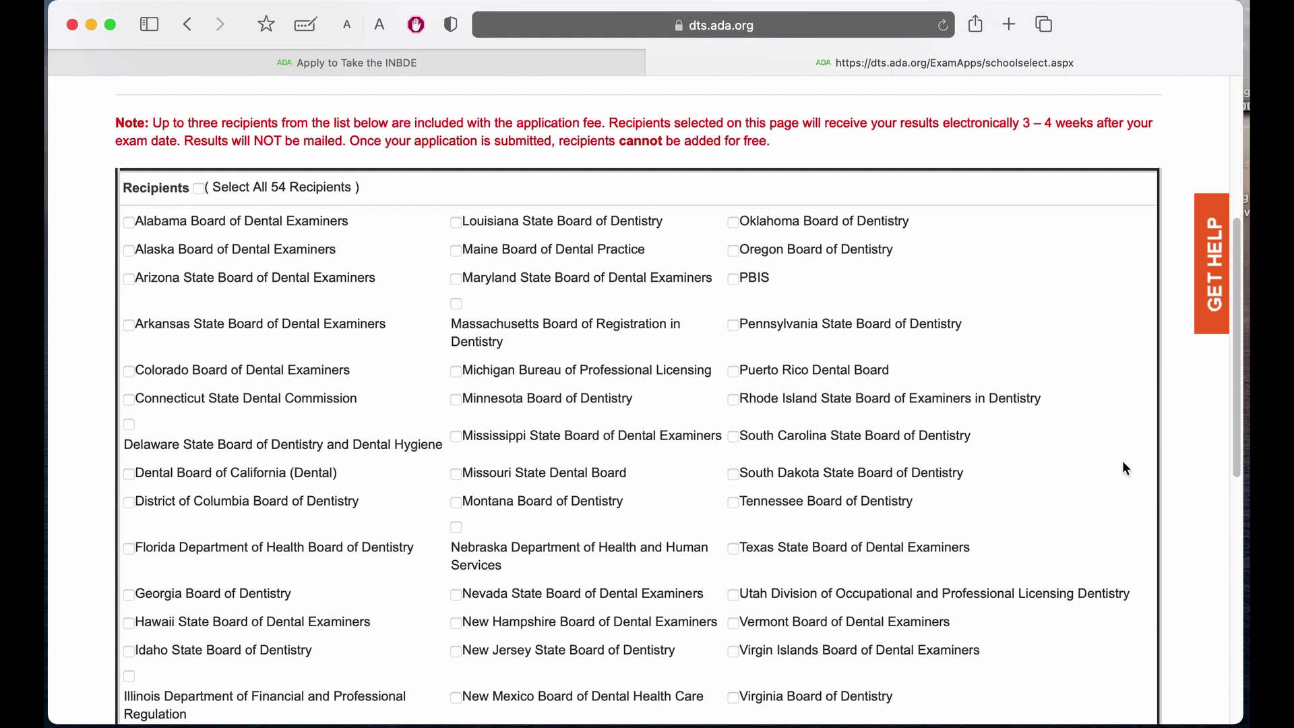
{"action": "scroll", "coordinate": [850, 283], "scroll_direction": "up", "scroll_amount": 2}
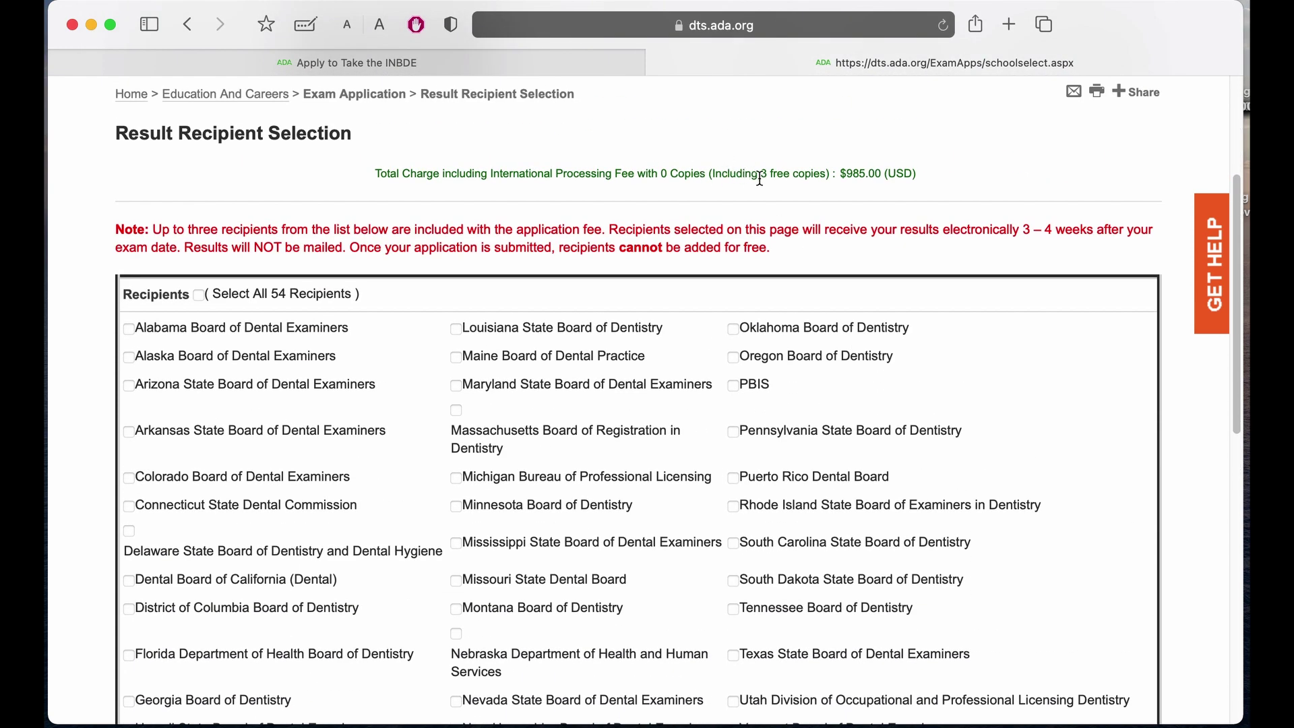
{"action": "scroll", "coordinate": [835, 236], "scroll_direction": "down", "scroll_amount": 1}
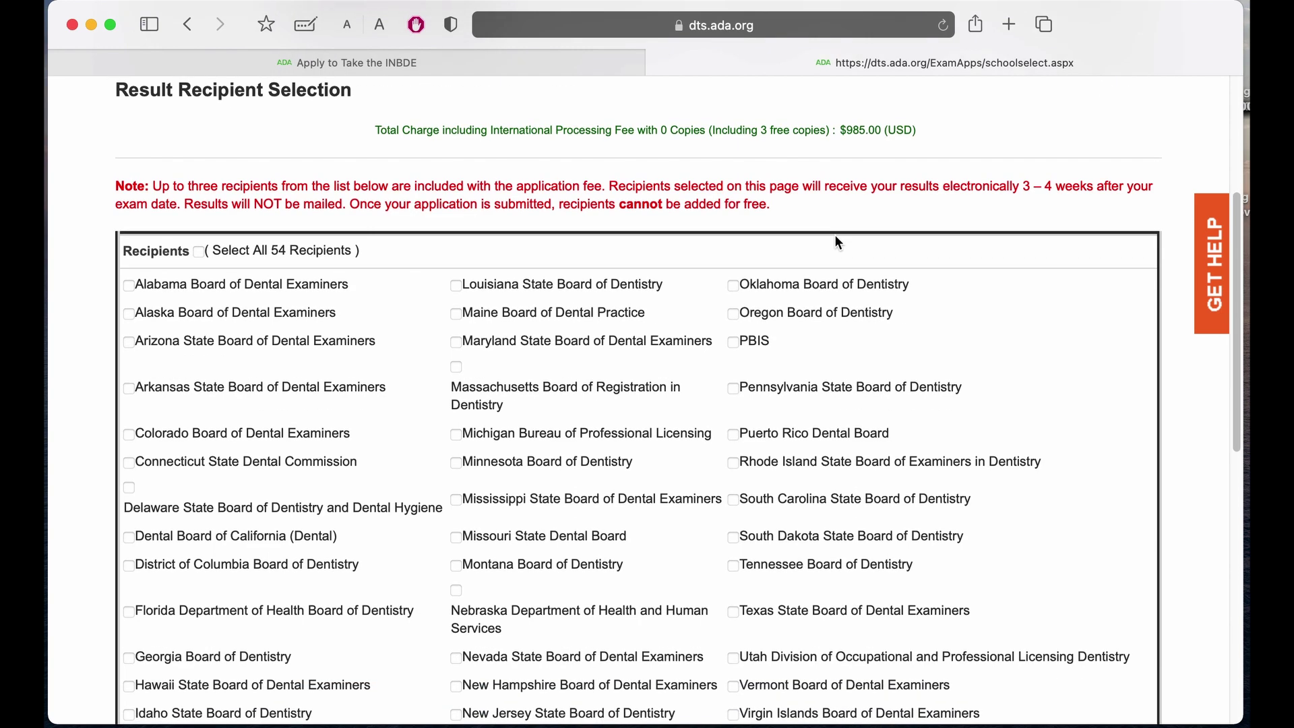
{"action": "left_click", "coordinate": [129, 286]}
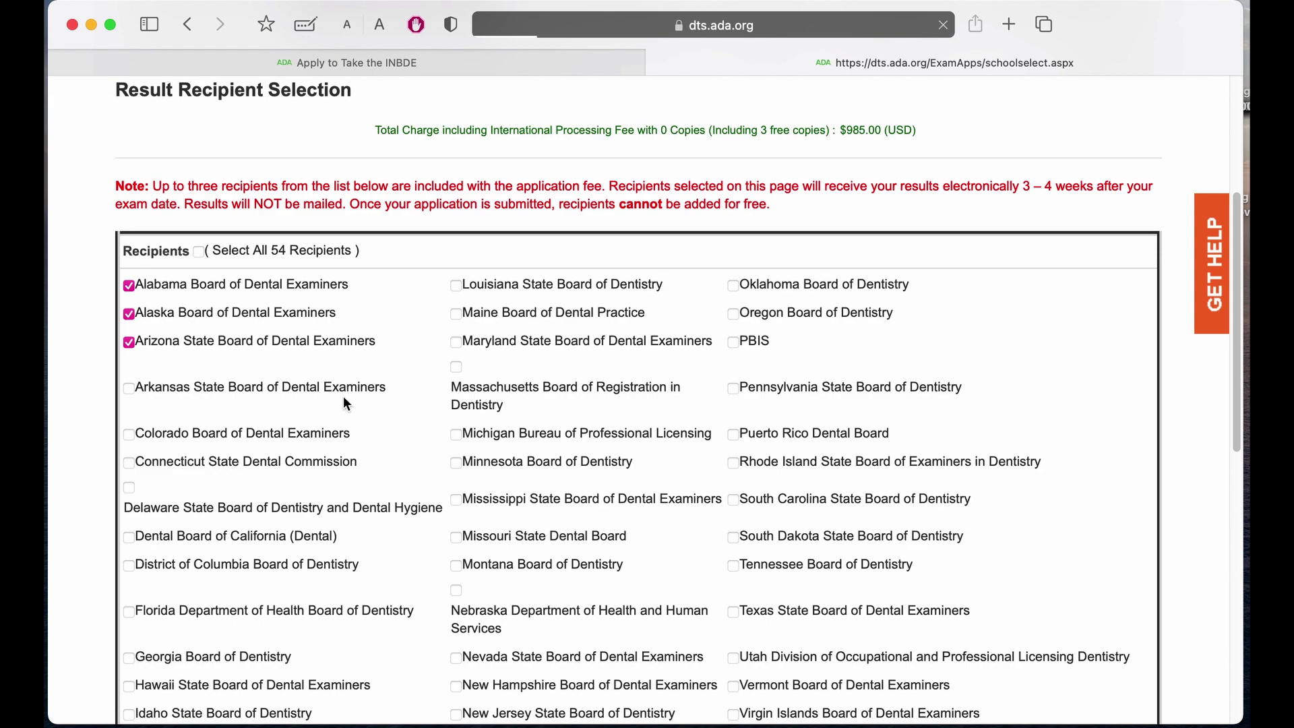
{"action": "scroll", "coordinate": [465, 427], "scroll_direction": "down", "scroll_amount": 5}
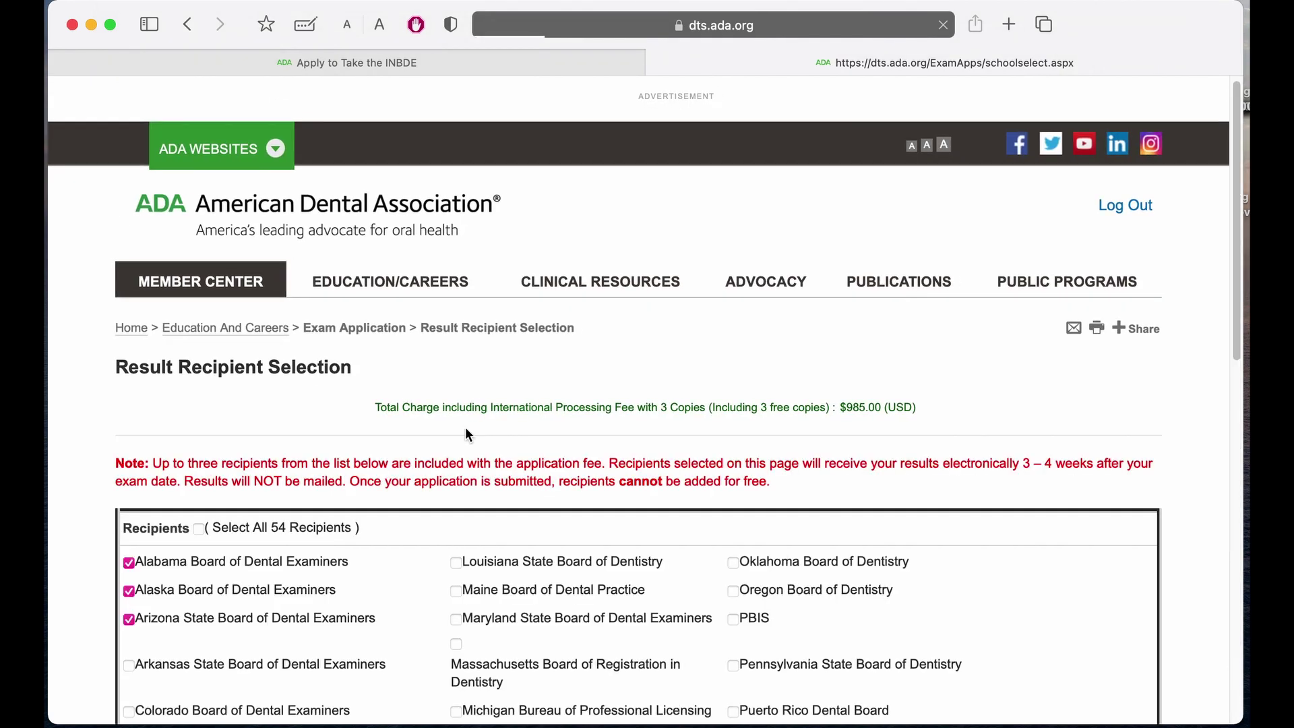
{"action": "scroll", "coordinate": [999, 669], "scroll_direction": "down", "scroll_amount": 15}
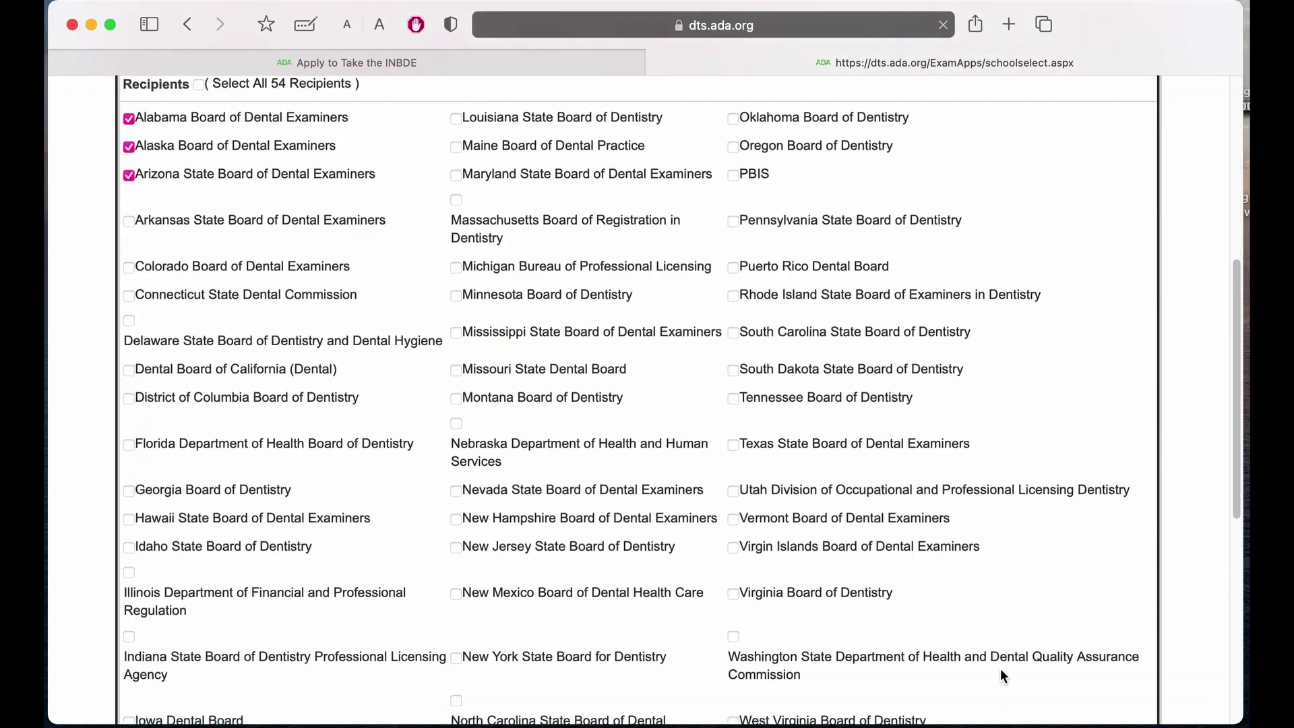
{"action": "scroll", "coordinate": [1000, 668], "scroll_direction": "down", "scroll_amount": 4}
{"action": "left_click", "coordinate": [1048, 438]}
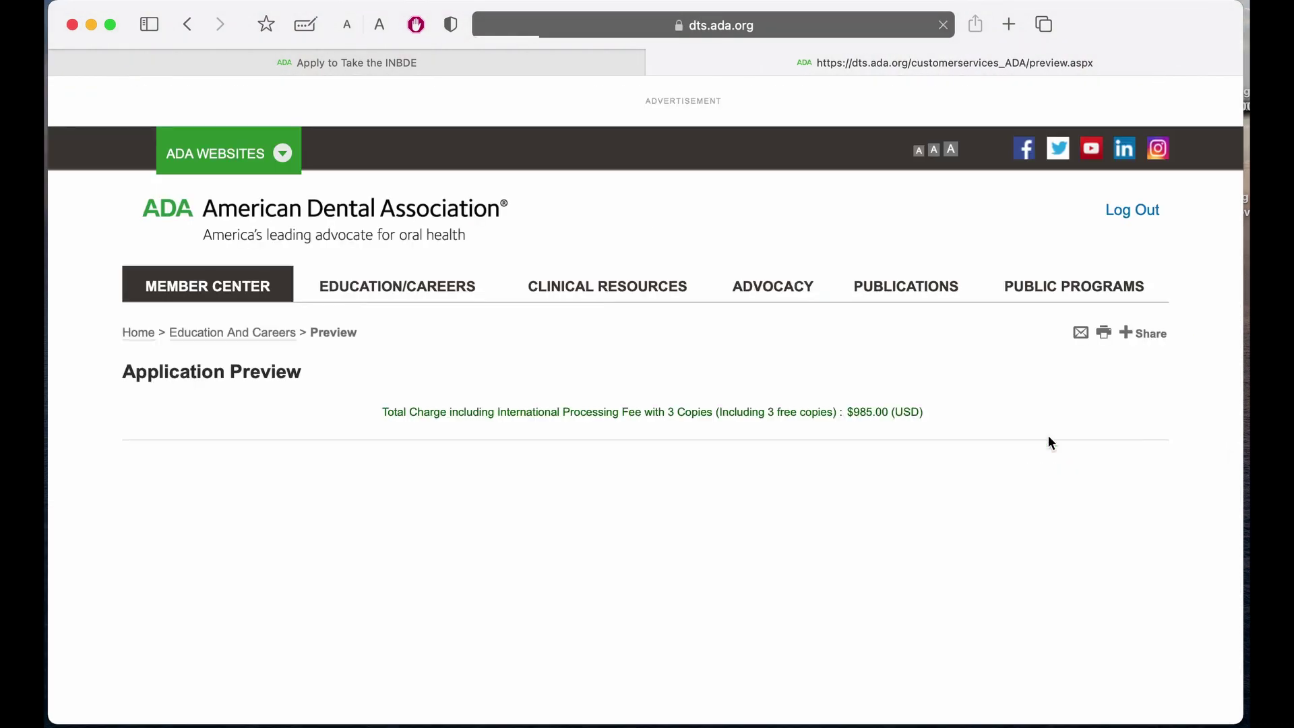
Accept the Application Preview showing the $985.00 total charge.
{"action": "scroll", "coordinate": [1048, 437], "scroll_direction": "down", "scroll_amount": 3}
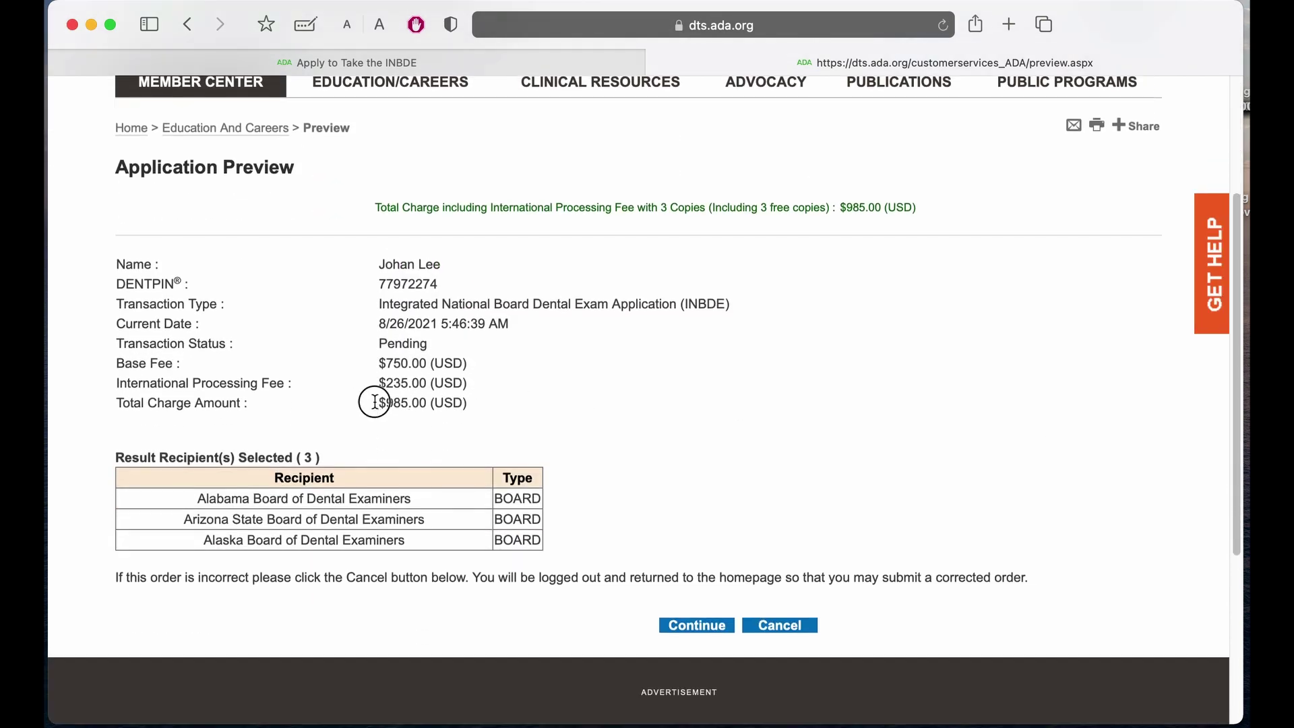
{"action": "left_click_drag", "start_coordinate": [372, 403], "coordinate": [450, 407]}
{"action": "left_click", "coordinate": [507, 419]}
{"action": "scroll", "coordinate": [507, 420], "scroll_direction": "down", "scroll_amount": 1}
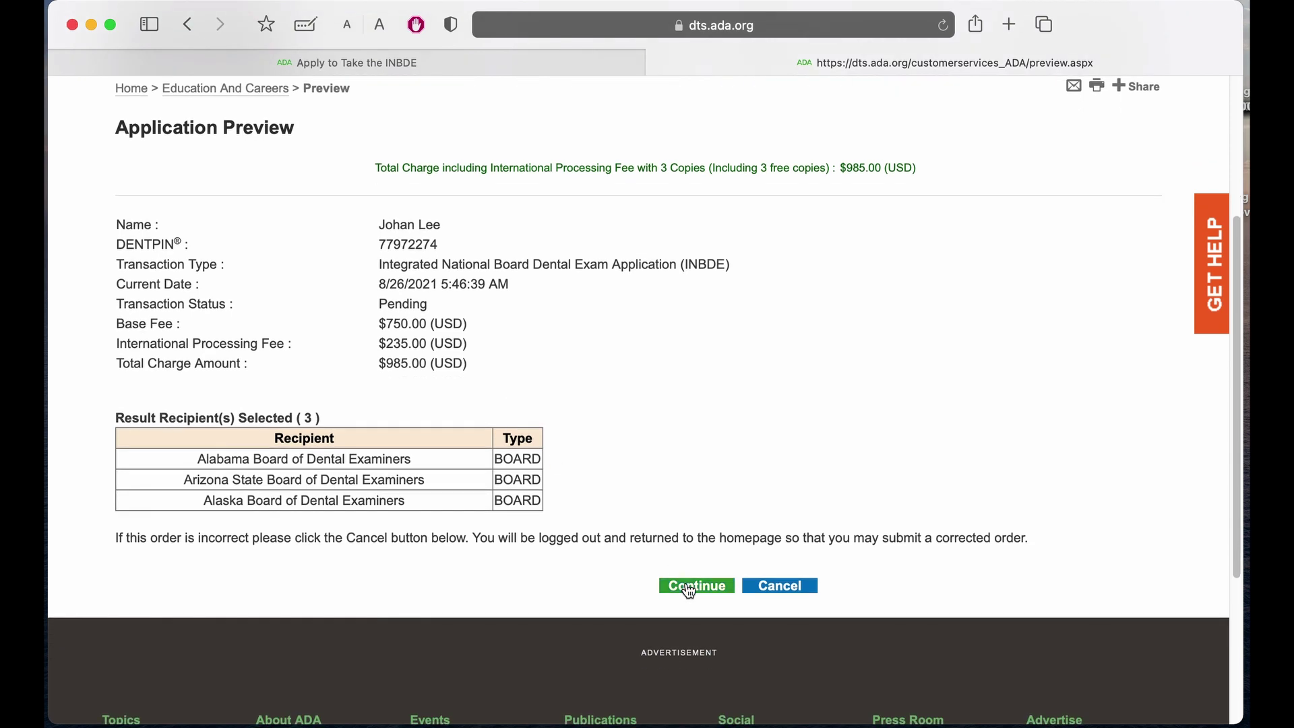
{"action": "left_click", "coordinate": [689, 588]}
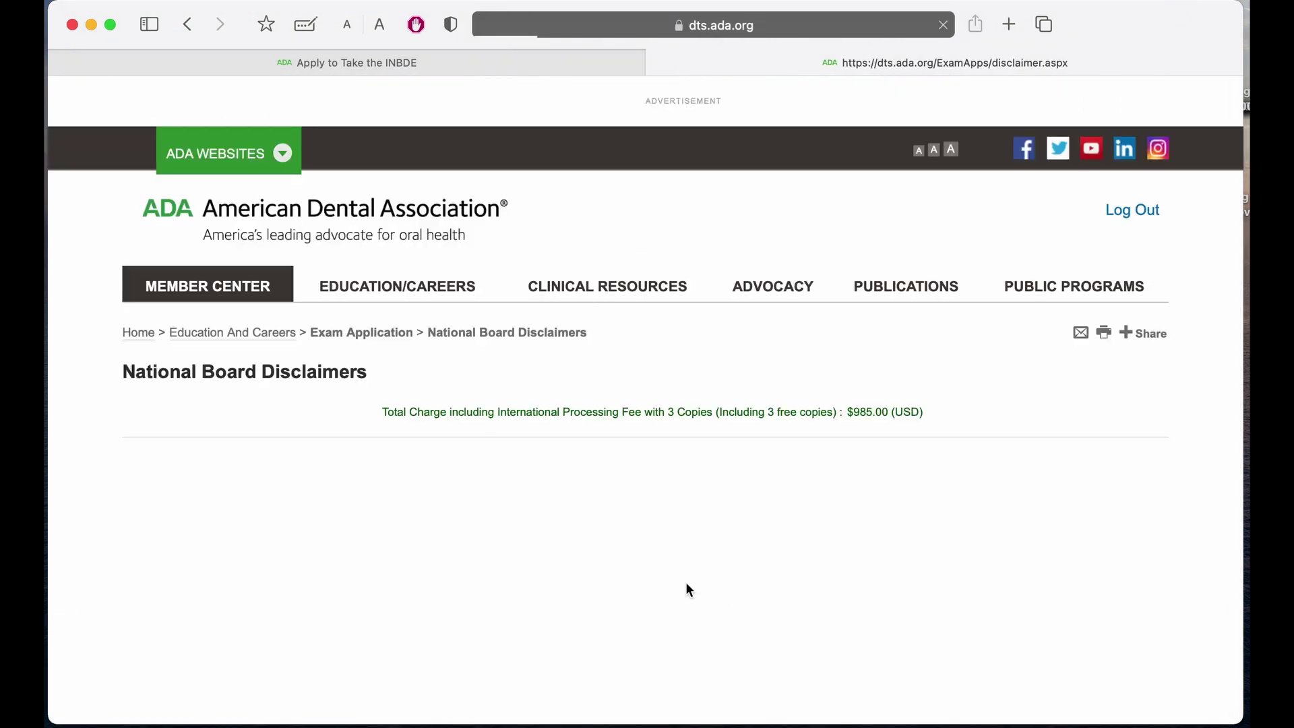
Agree to the certification, Agreement to Arbitrate and biometric consent disclaimers.
{"action": "scroll", "coordinate": [688, 590], "scroll_direction": "down", "scroll_amount": 5}
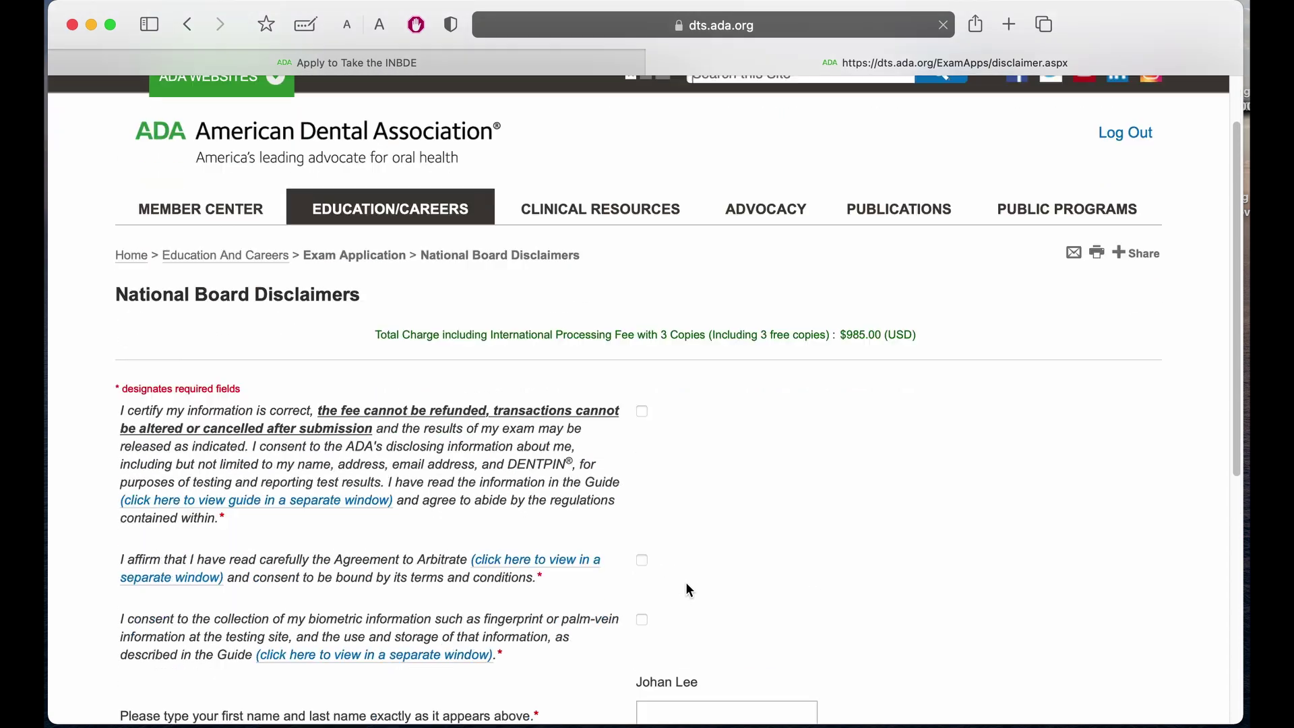
{"action": "scroll", "coordinate": [685, 583], "scroll_direction": "down", "scroll_amount": 1}
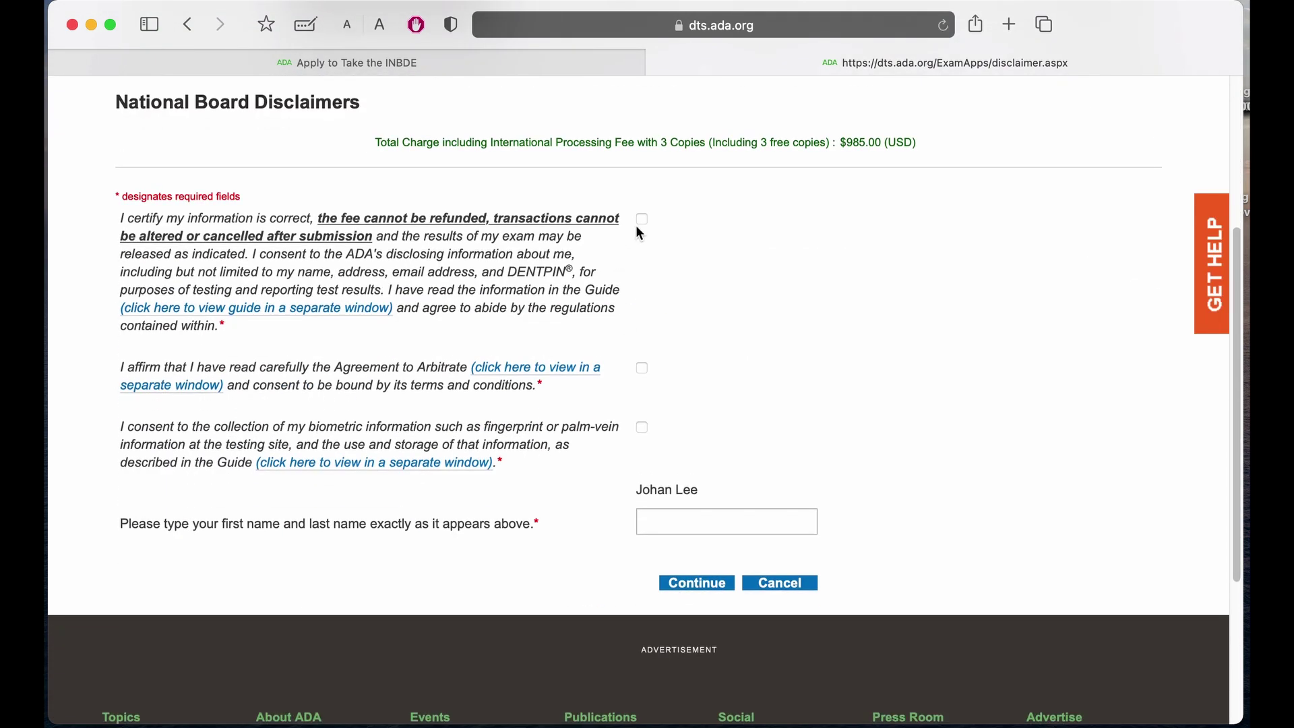
{"action": "left_click", "coordinate": [644, 368]}
{"action": "left_click", "coordinate": [643, 428]}
{"action": "left_click", "coordinate": [655, 524]}
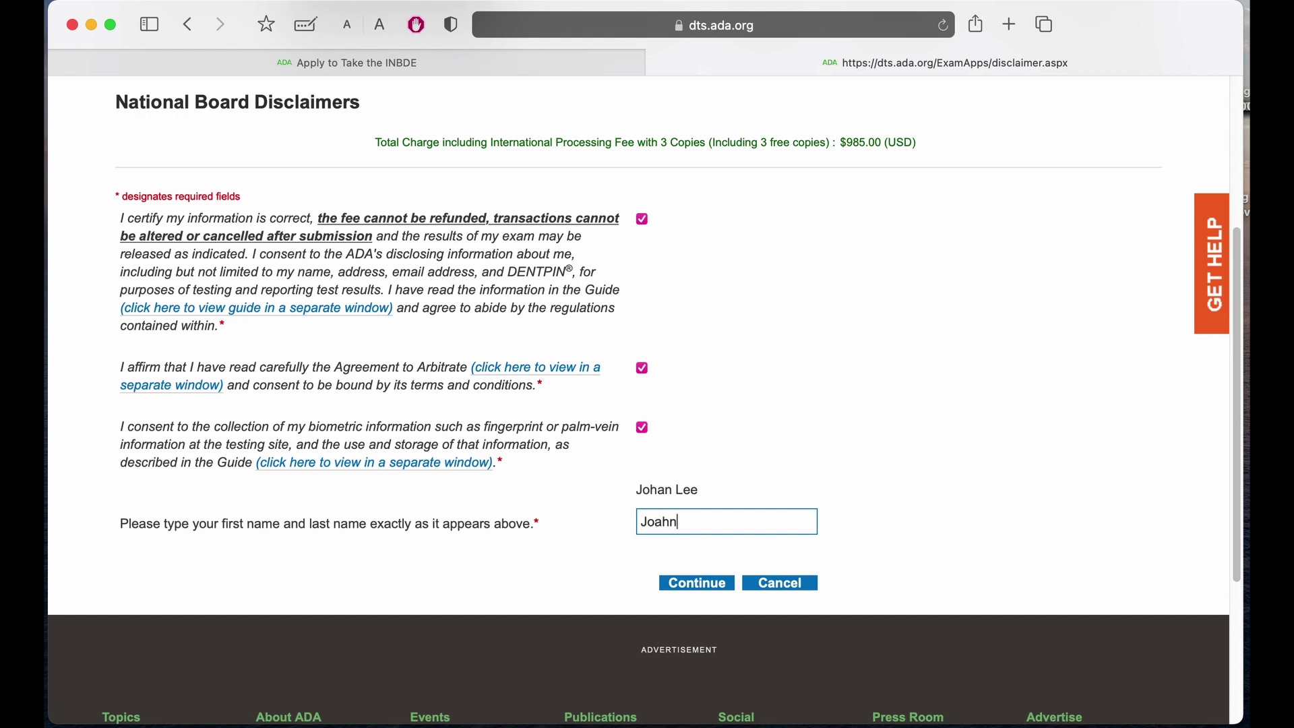